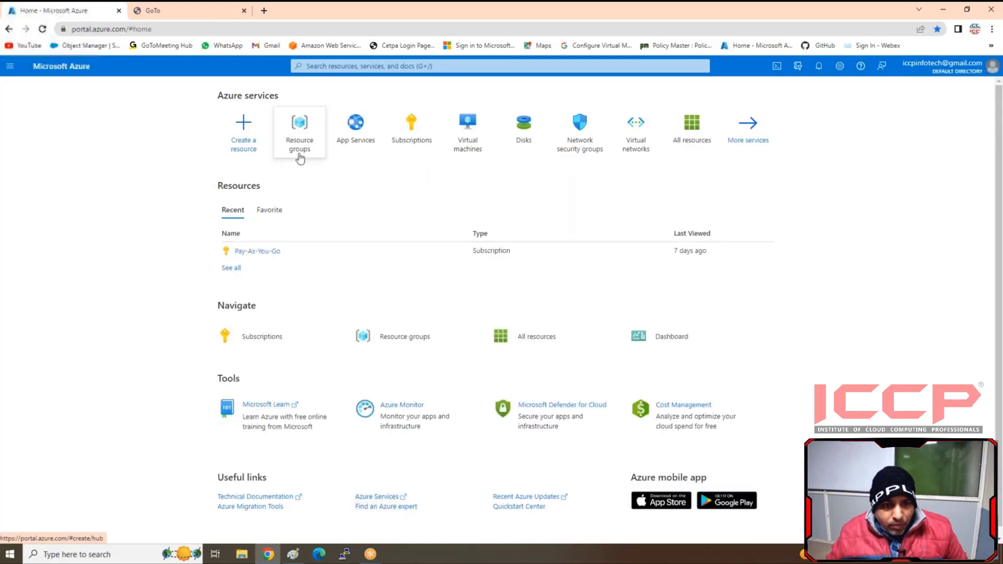
Step: Set up a new resource group named traffic-manager-rg under the Pay-As-You-Go subscription in the (US) East US region
{"action": "left_click", "coordinate": [300, 157]}
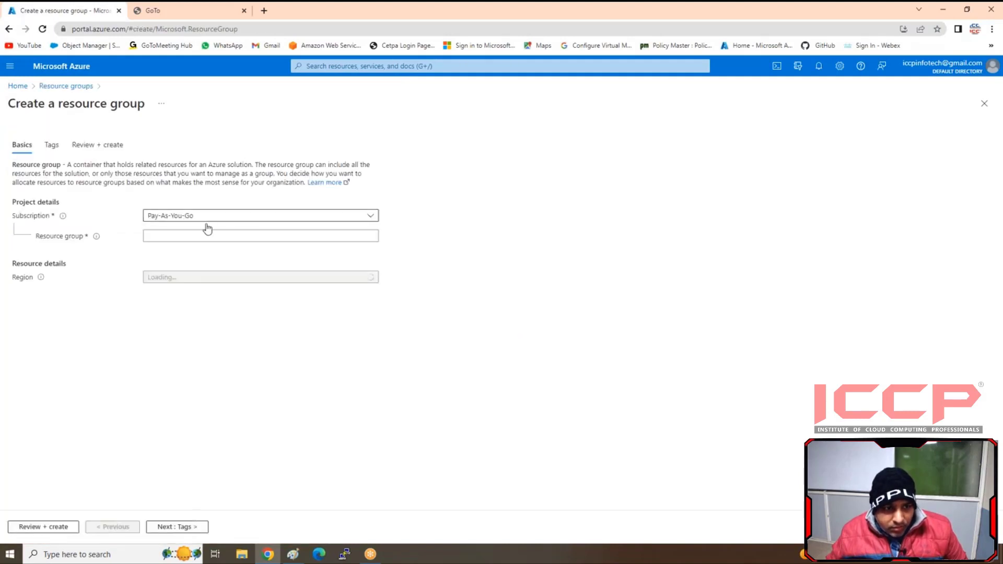
{"action": "left_click", "coordinate": [204, 233]}
{"action": "type", "text": "tr"}
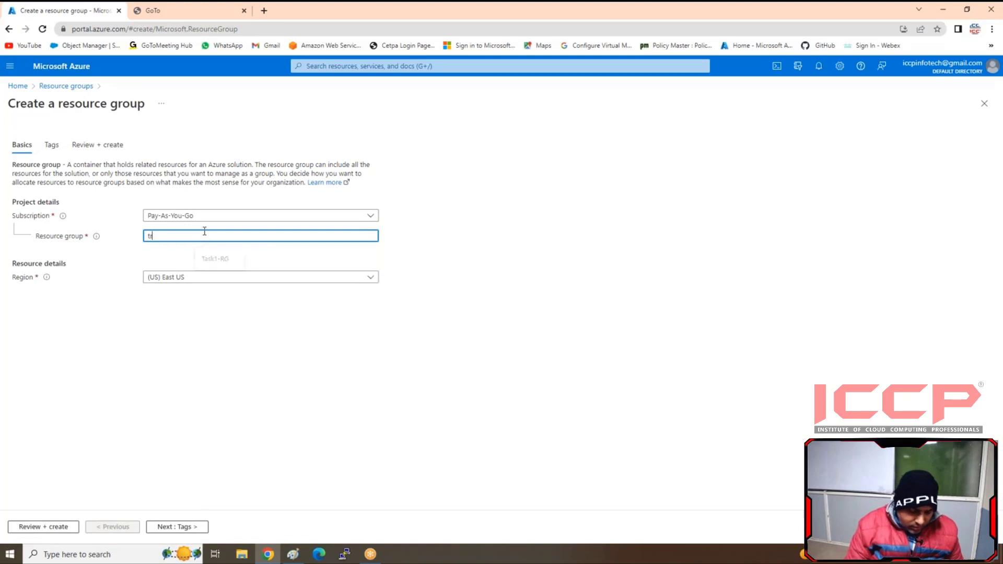
{"action": "type", "text": "affic-manager"}
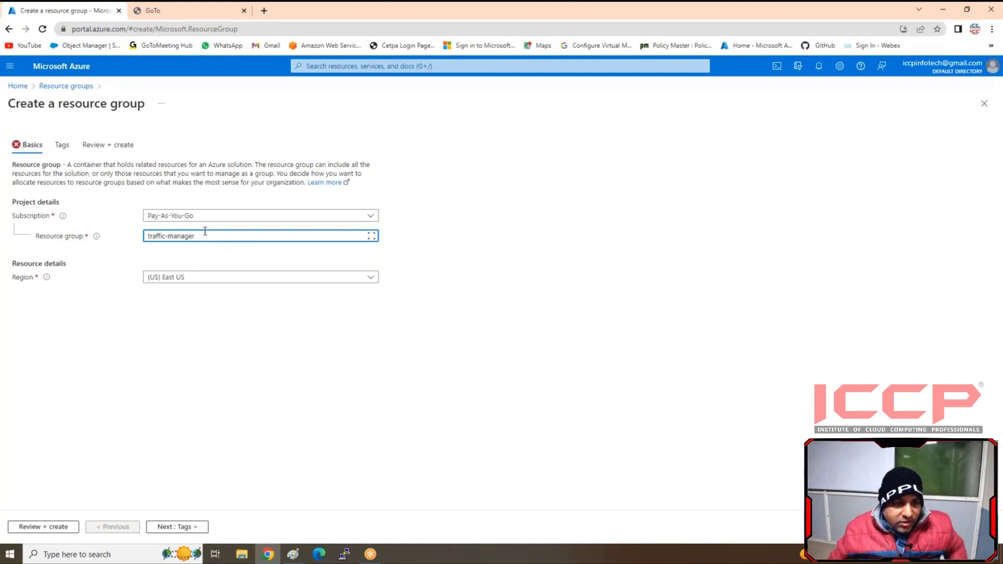
{"action": "left_click", "coordinate": [174, 281]}
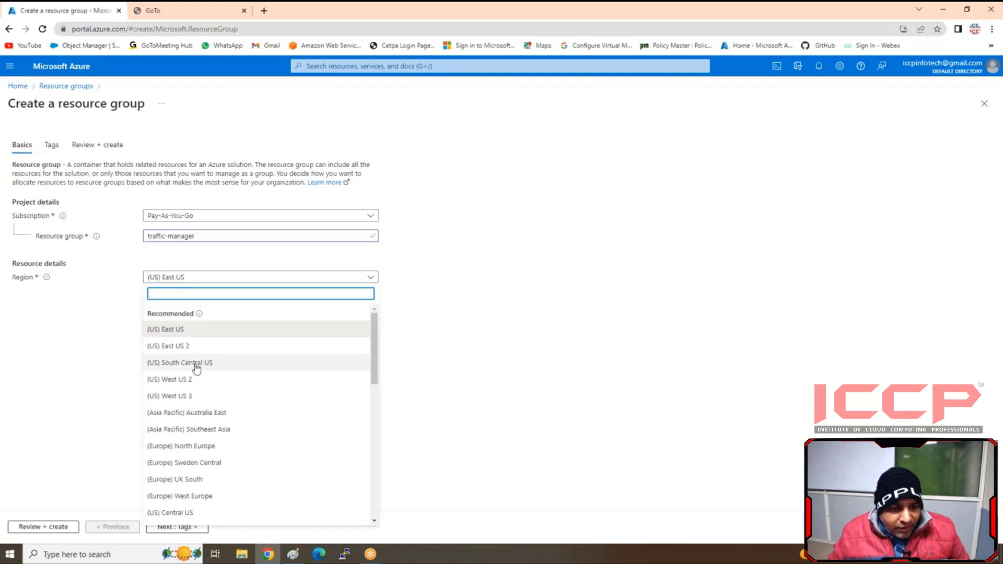
{"action": "left_click", "coordinate": [182, 330]}
{"action": "left_click", "coordinate": [224, 232]}
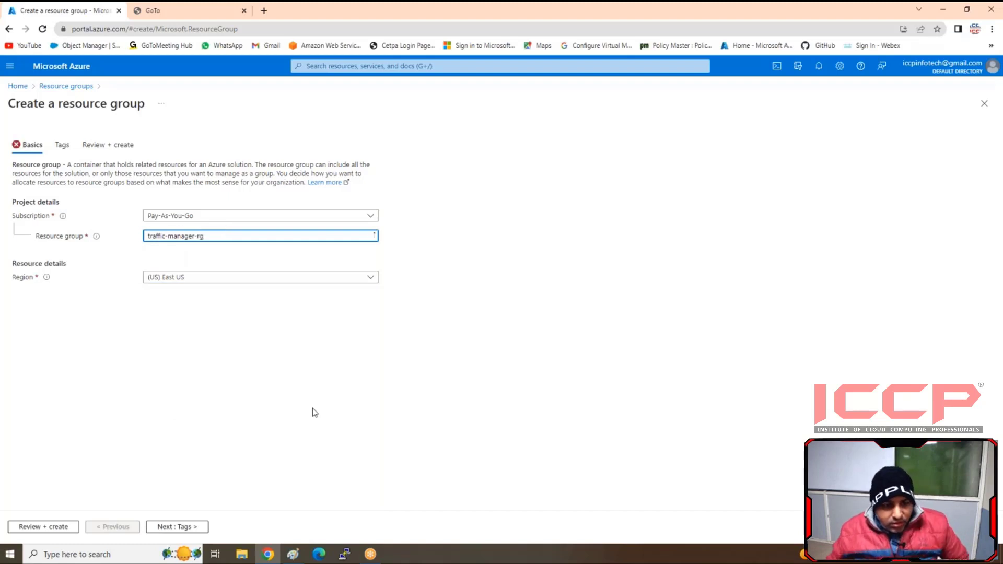
Step: Review the traffic-manager-rg resource group's details at 150% page zoom and create it
{"action": "left_click", "coordinate": [30, 527]}
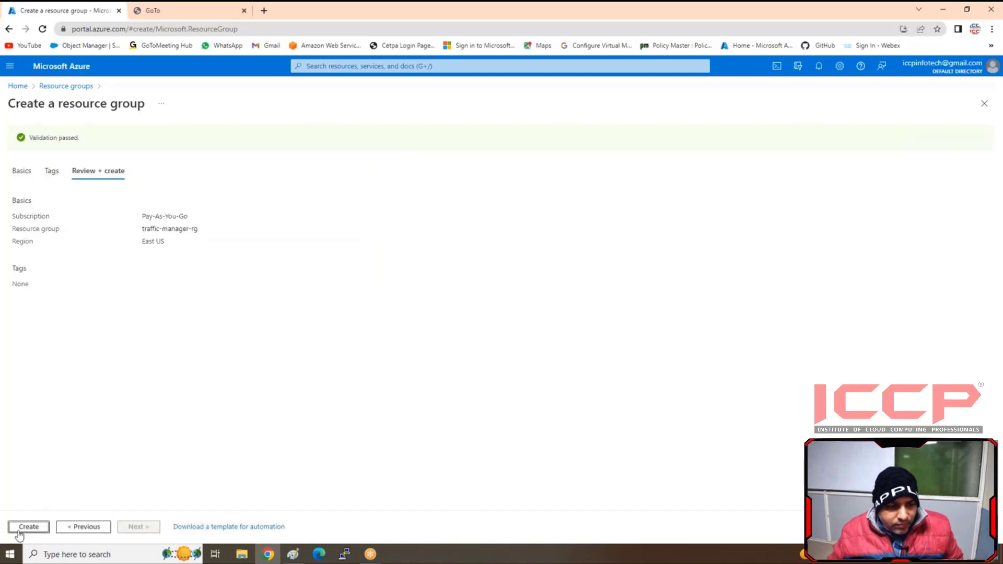
{"action": "key", "text": "ctrl+plus"}
{"action": "key", "text": "ctrl+plus"}
{"action": "key", "text": "ctrl+plus"}
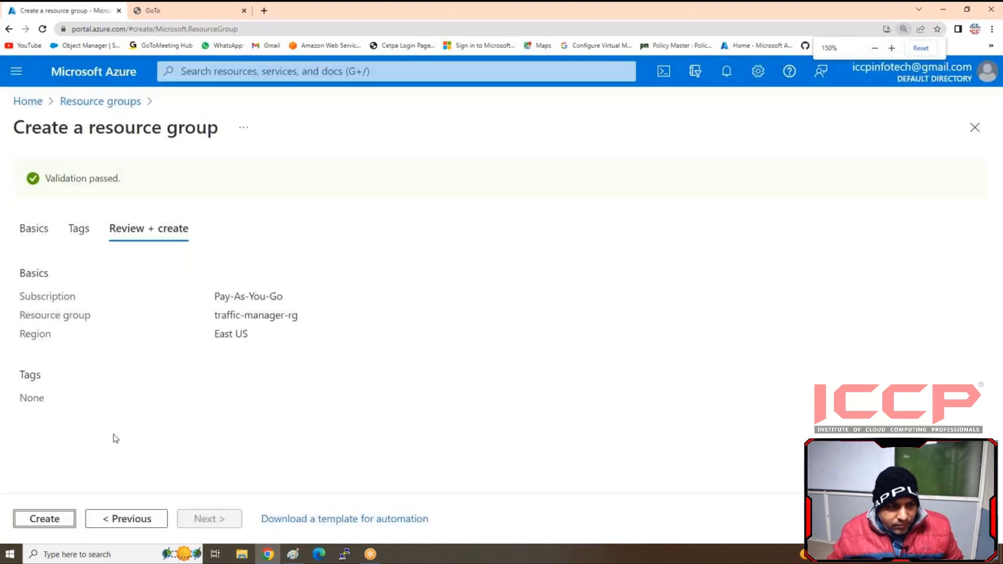
{"action": "left_click", "coordinate": [45, 522]}
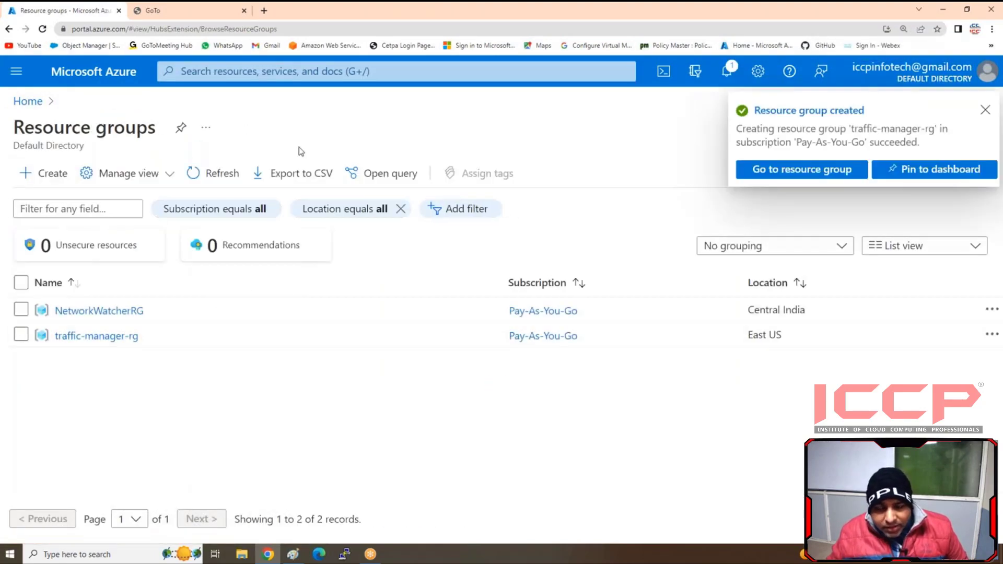
Step: Start a new web app in App Services and assign it to the traffic-manager-rg resource group
{"action": "left_click", "coordinate": [21, 102]}
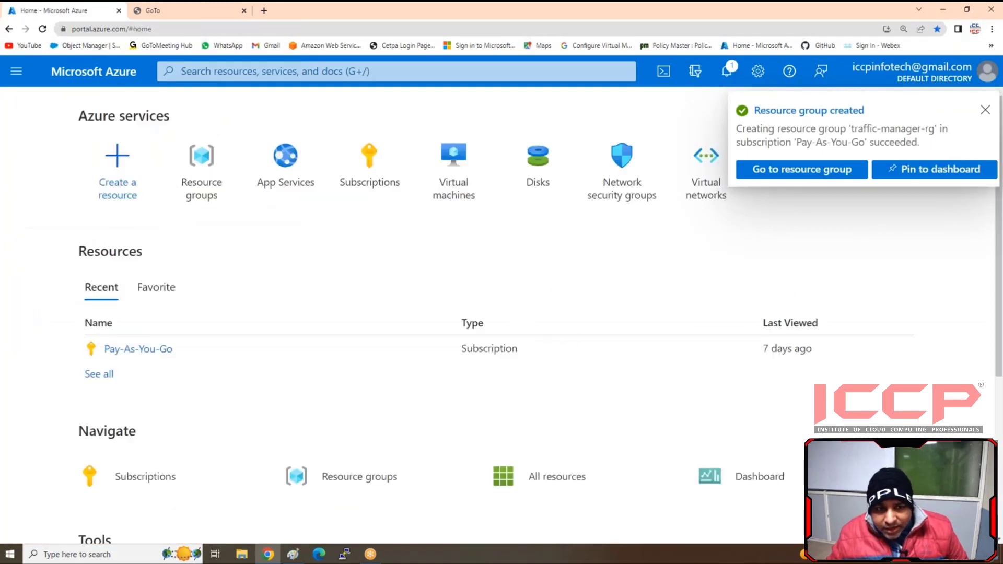
{"action": "left_click", "coordinate": [282, 186]}
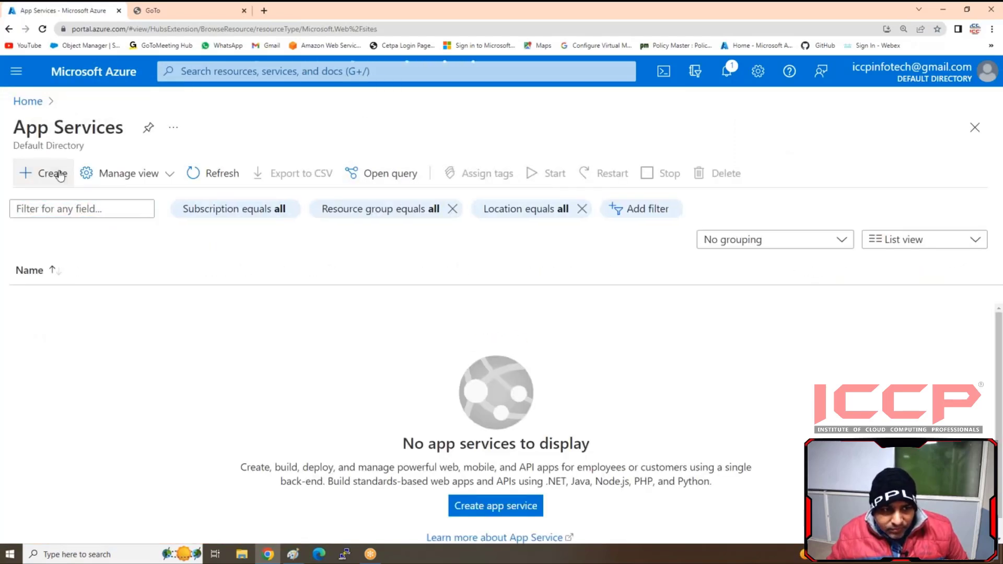
{"action": "left_click", "coordinate": [61, 175]}
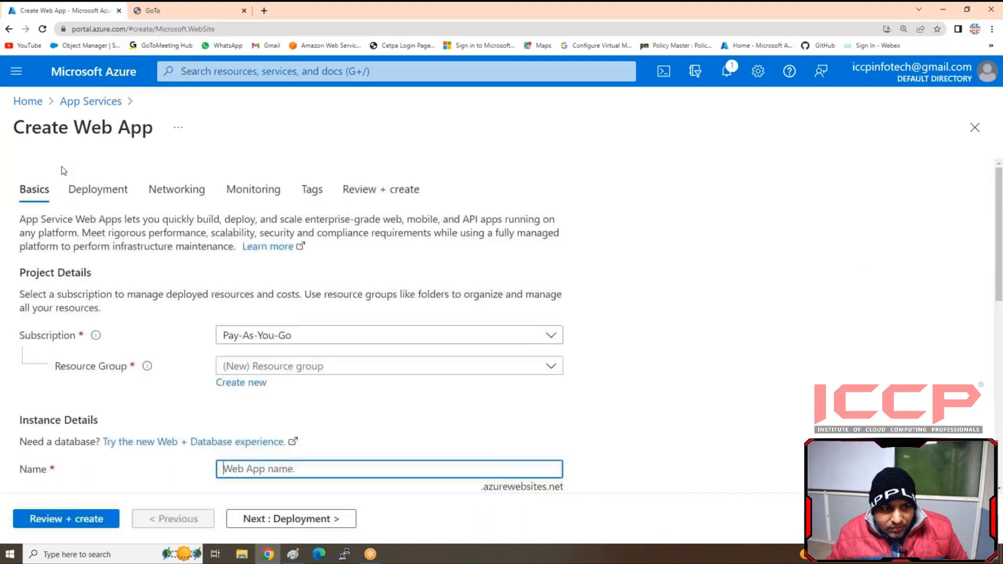
{"action": "left_click", "coordinate": [302, 369]}
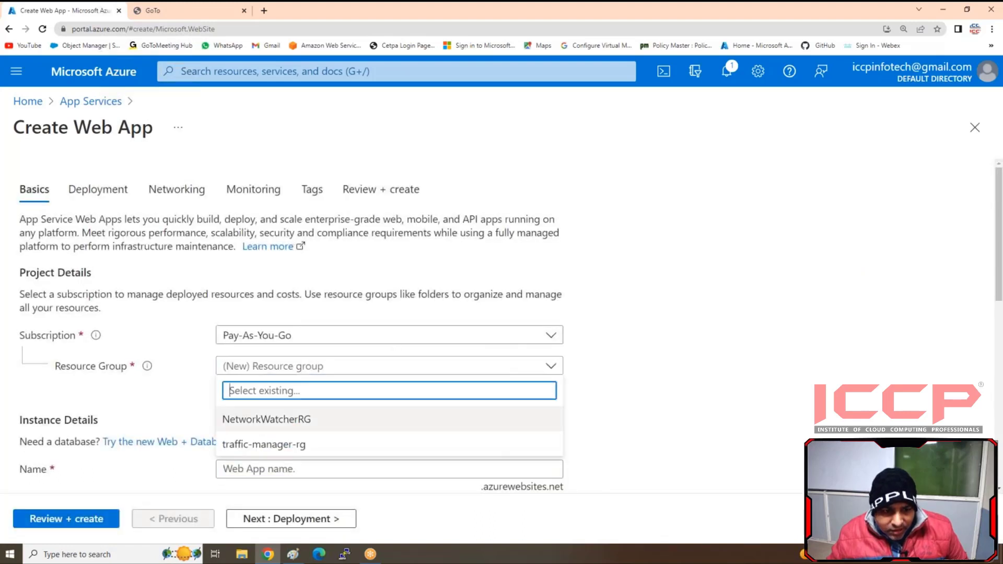
{"action": "left_click", "coordinate": [269, 445]}
Step: Name the web app usaap
{"action": "scroll", "coordinate": [261, 418], "scroll_direction": "down", "scroll_amount": 2}
{"action": "left_click", "coordinate": [255, 364]}
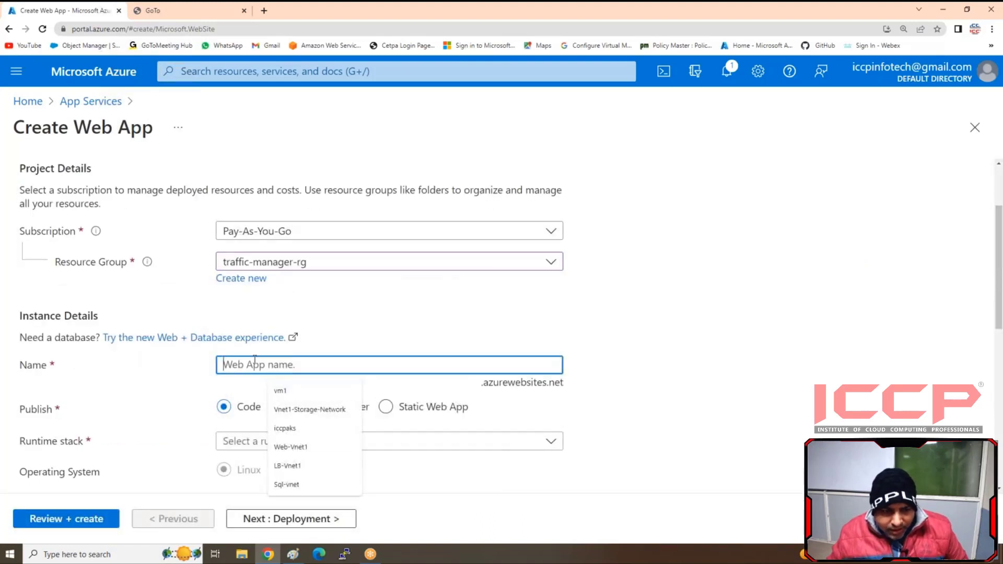
{"action": "type", "text": "US"}
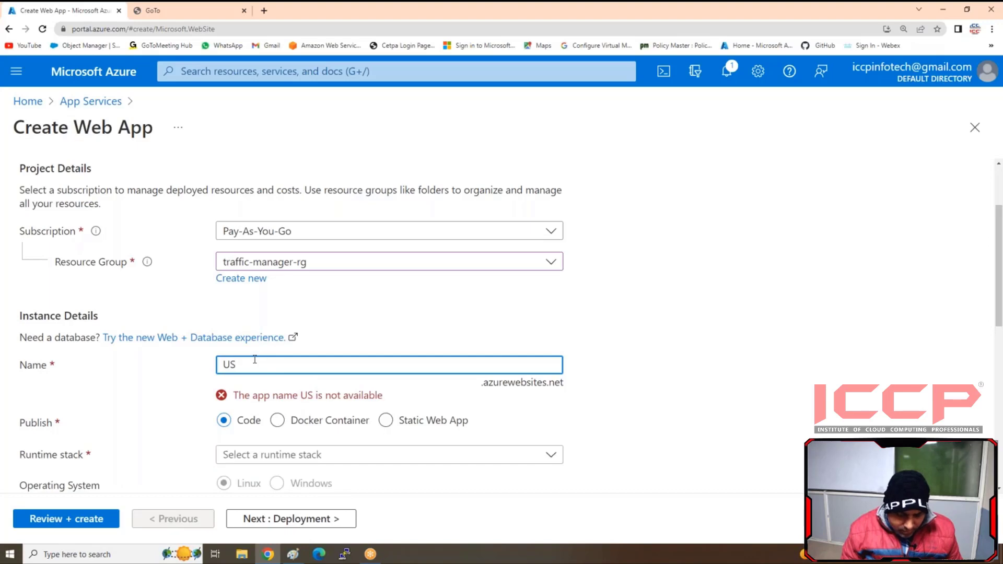
{"action": "key", "text": "BackSpace"}
{"action": "type", "text": "u"}
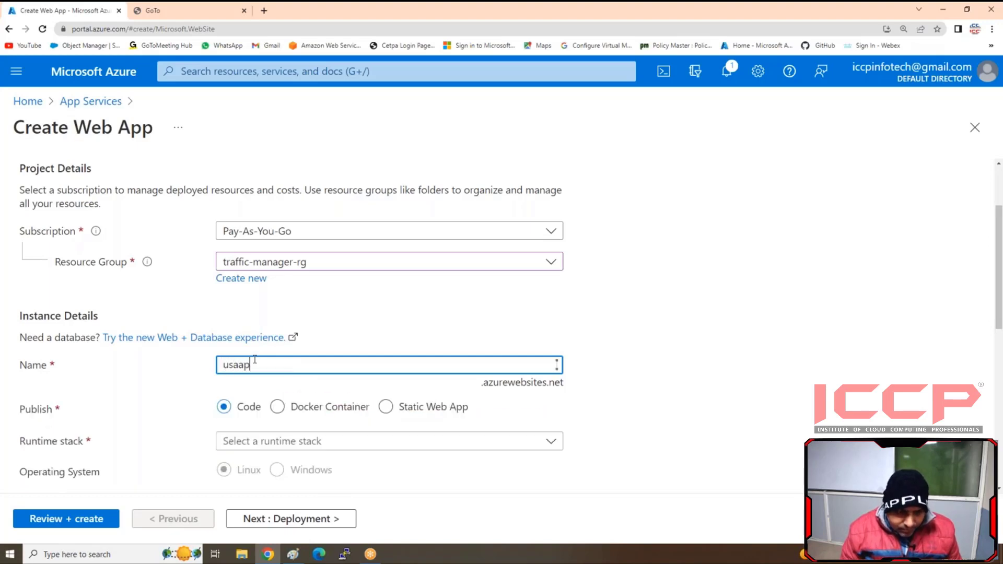
{"action": "type", "text": "saap1"}
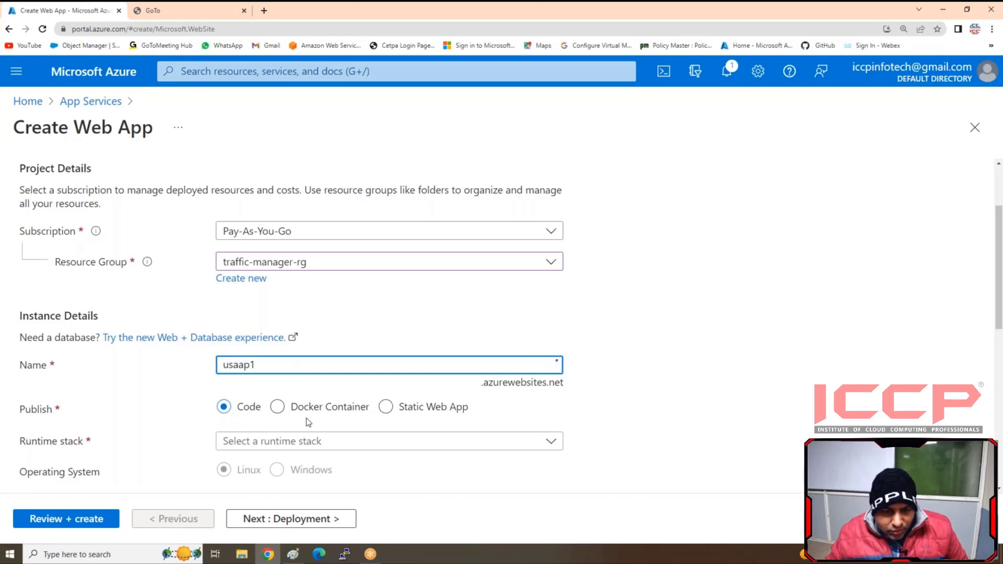
Step: Choose PHP 8.1 as the web app's runtime stack
{"action": "scroll", "coordinate": [340, 351], "scroll_direction": "down", "scroll_amount": 2}
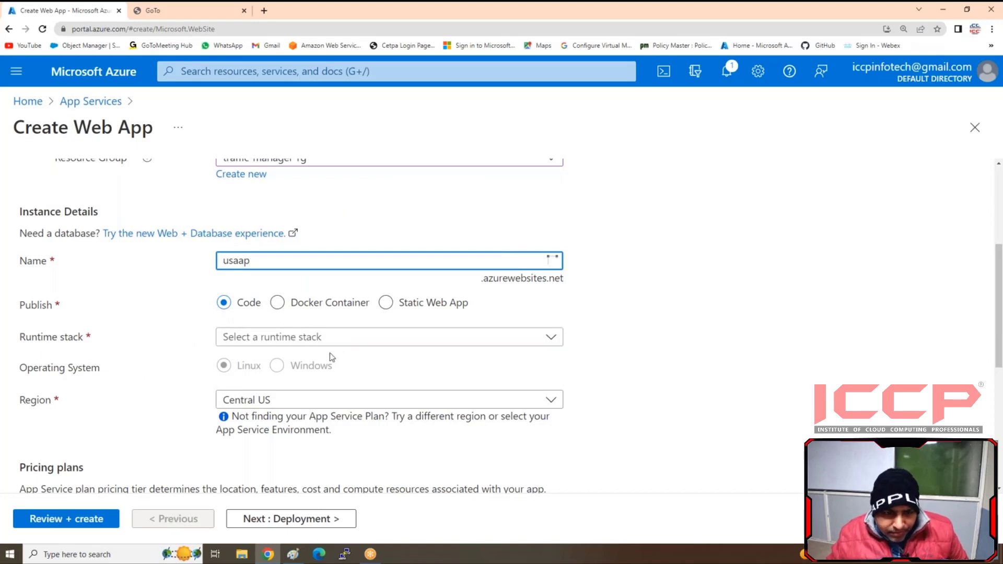
{"action": "left_click", "coordinate": [329, 338]}
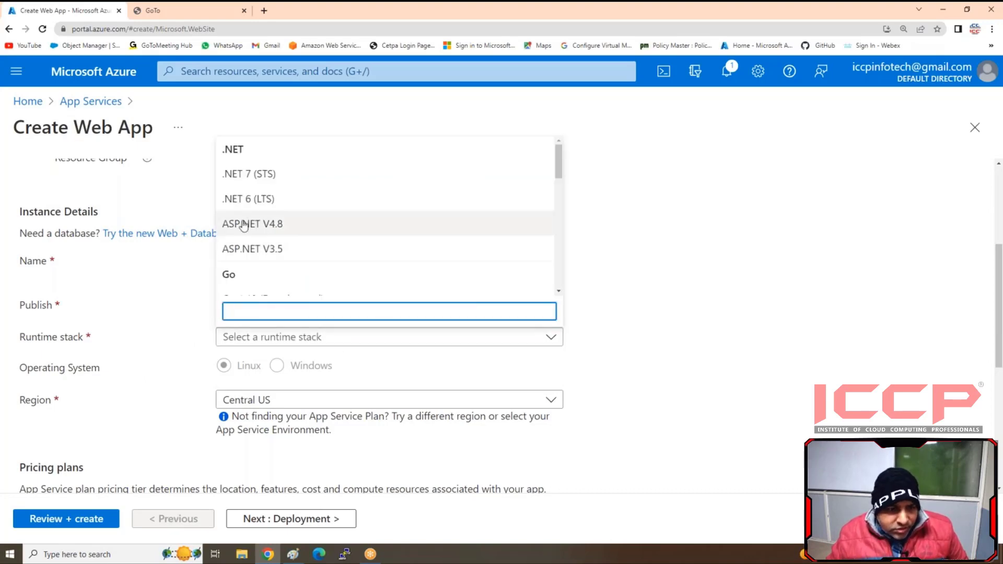
{"action": "scroll", "coordinate": [293, 209], "scroll_direction": "down", "scroll_amount": 3}
{"action": "scroll", "coordinate": [240, 225], "scroll_direction": "down", "scroll_amount": 3}
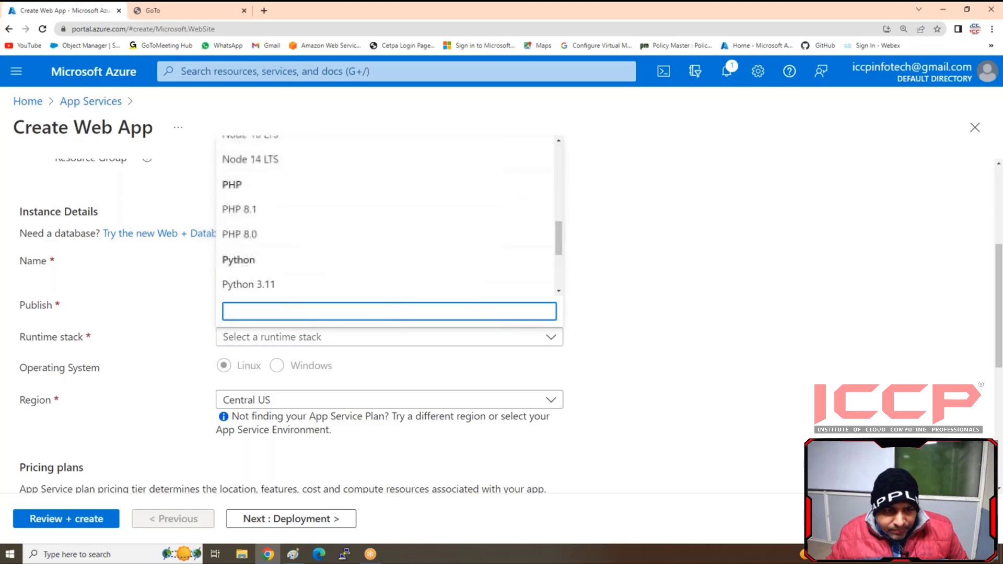
{"action": "left_click", "coordinate": [236, 211]}
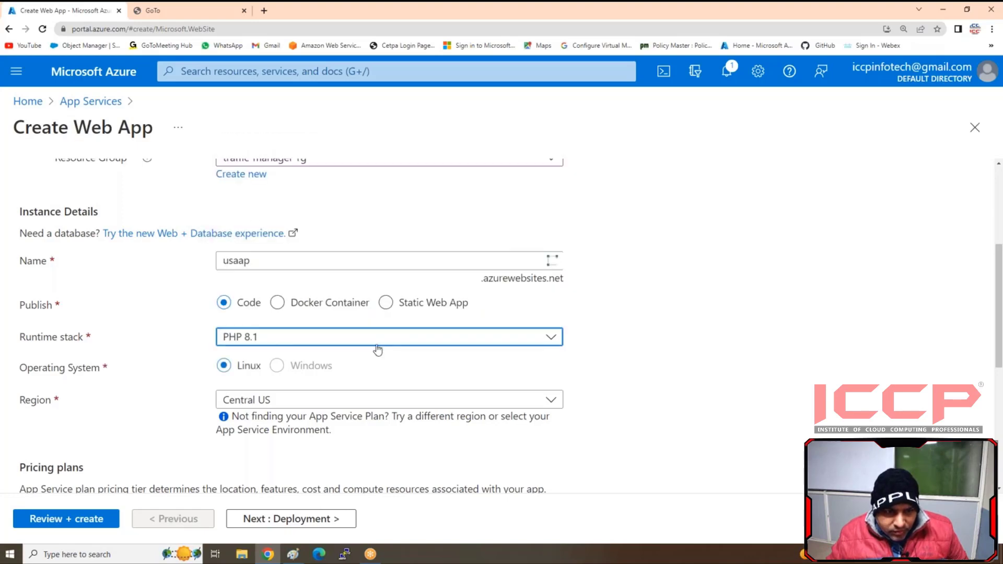
Step: Set the web app's region to East US
{"action": "scroll", "coordinate": [335, 361], "scroll_direction": "down", "scroll_amount": 2}
{"action": "left_click", "coordinate": [313, 297]}
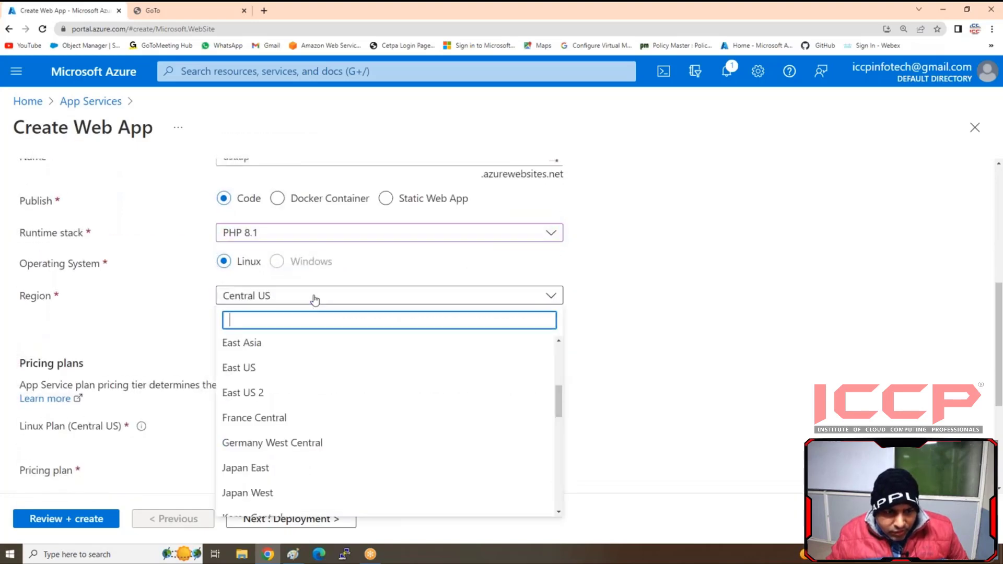
{"action": "left_click", "coordinate": [245, 368]}
{"action": "scroll", "coordinate": [343, 331], "scroll_direction": "up", "scroll_amount": 3}
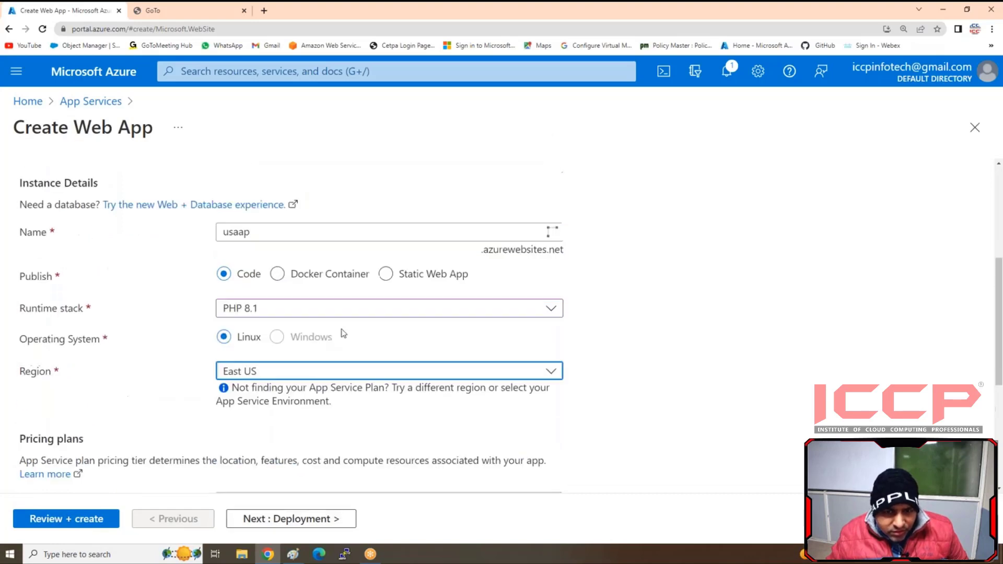
Step: Change the App Service plan's size to the Dev / Test B1 pricing tier and apply it
{"action": "scroll", "coordinate": [344, 332], "scroll_direction": "down", "scroll_amount": 5}
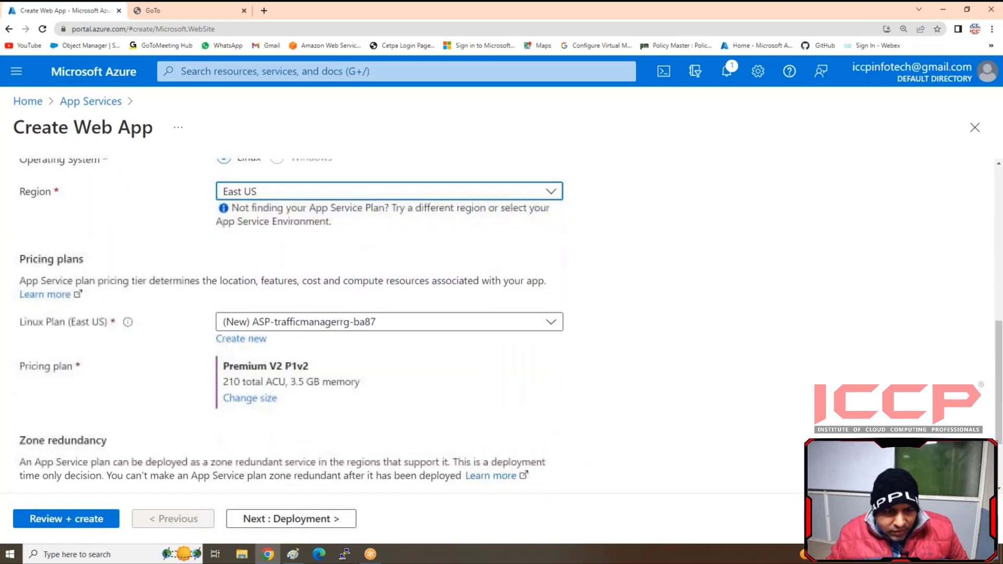
{"action": "left_click", "coordinate": [241, 398]}
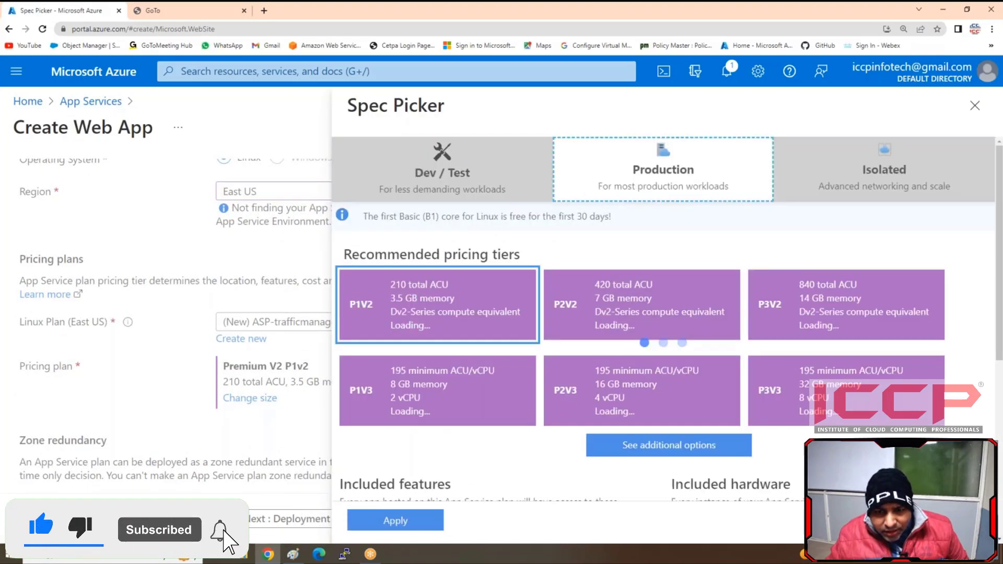
{"action": "left_click", "coordinate": [433, 144]}
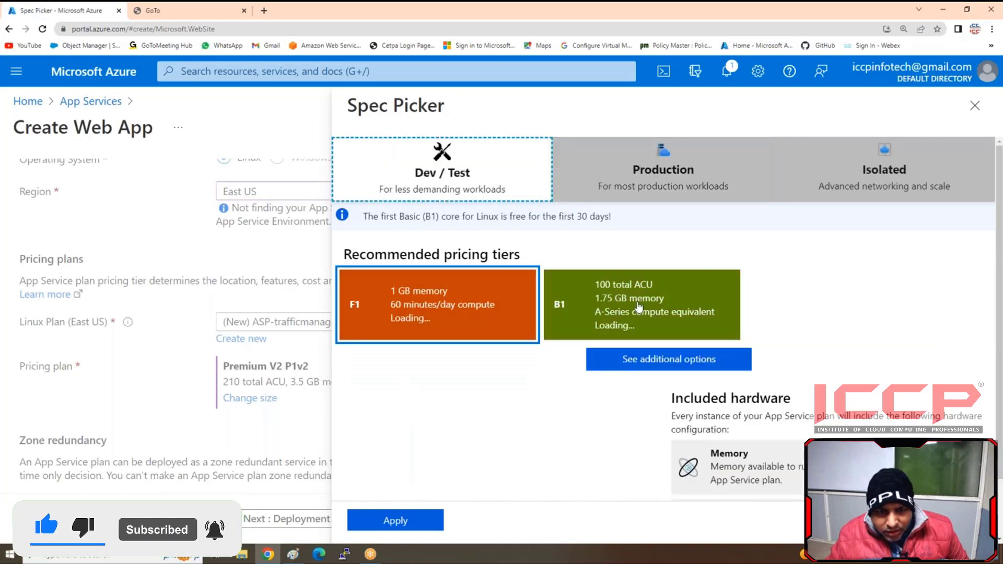
{"action": "left_click", "coordinate": [621, 297]}
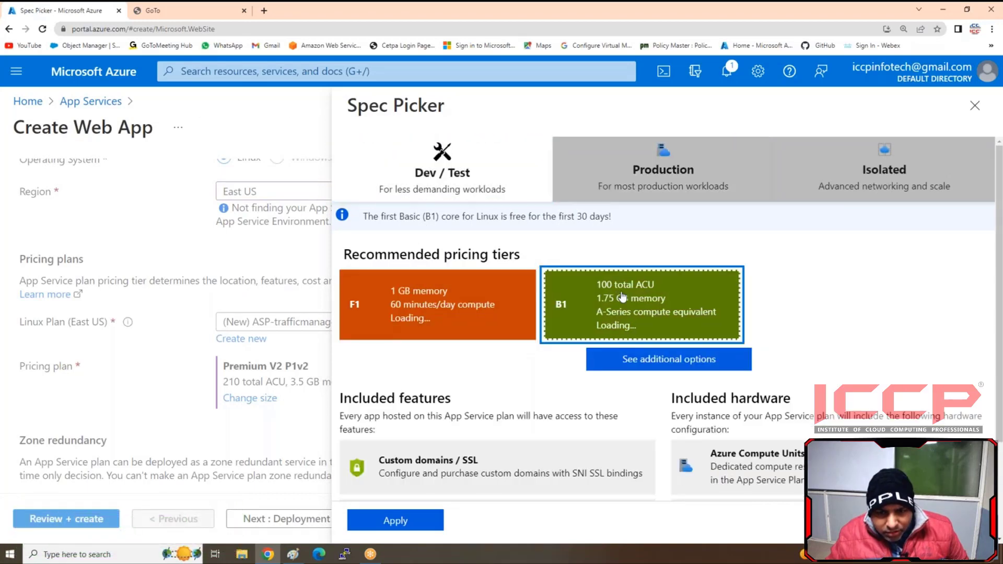
{"action": "left_click", "coordinate": [389, 524]}
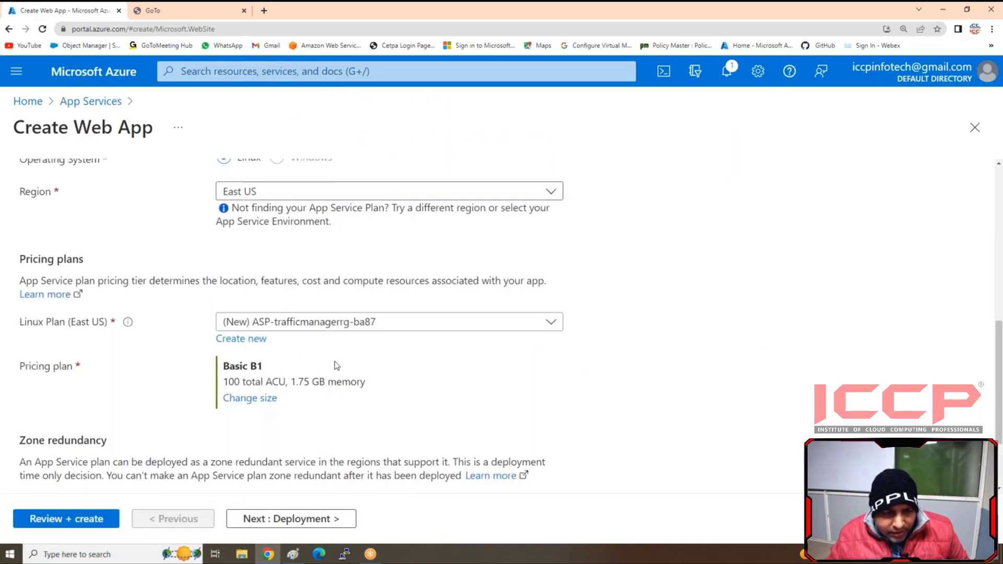
Step: Review the web app's basic settings, from the project details to the pricing plan and zone redundancy
{"action": "scroll", "coordinate": [332, 313], "scroll_direction": "down", "scroll_amount": 2}
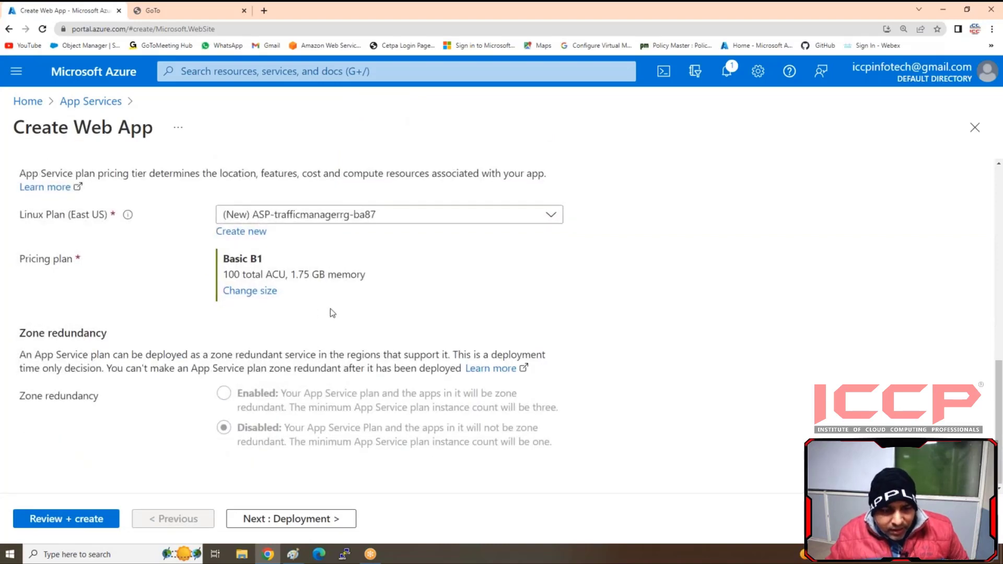
{"action": "scroll", "coordinate": [272, 372], "scroll_direction": "up", "scroll_amount": 6}
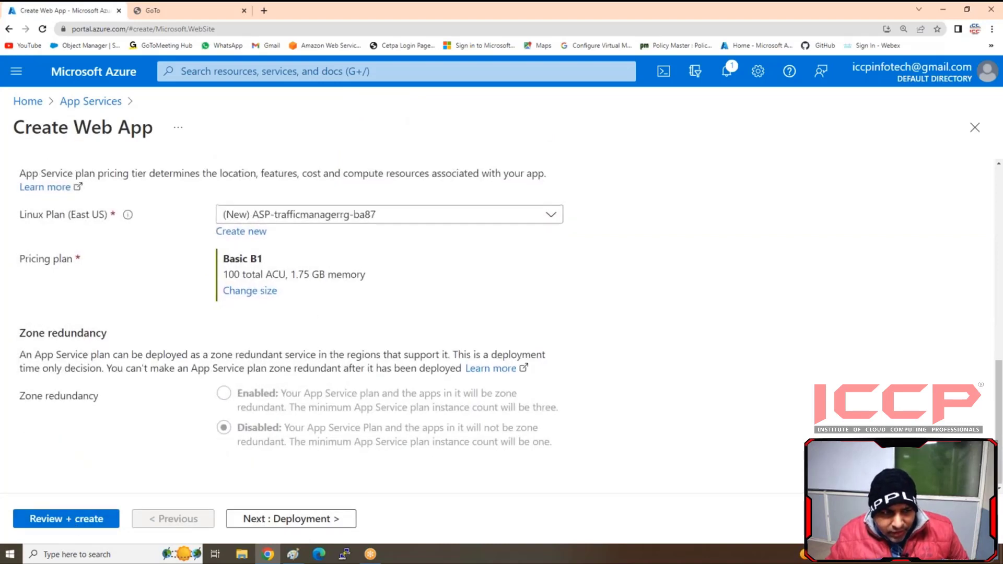
{"action": "scroll", "coordinate": [277, 360], "scroll_direction": "up", "scroll_amount": 2}
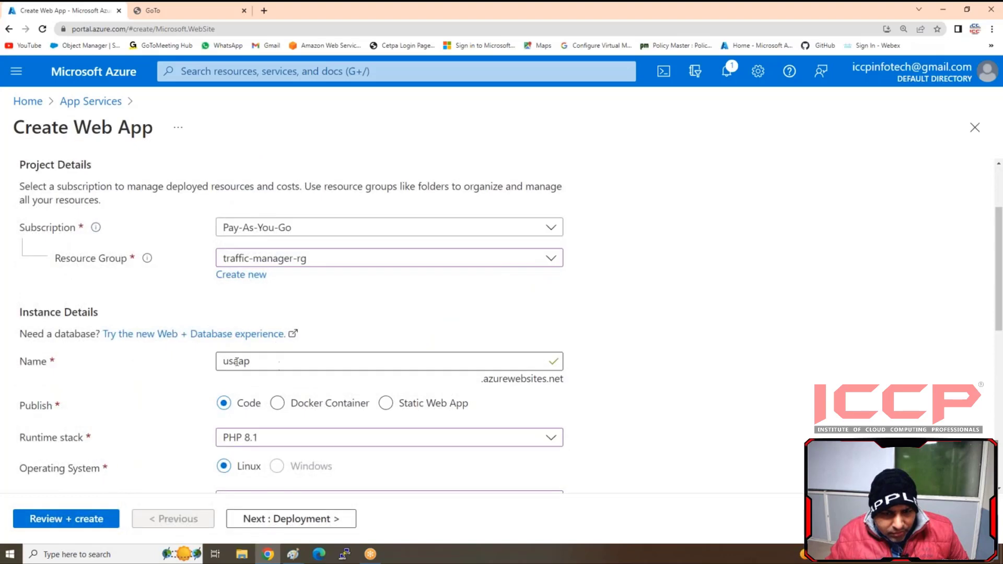
{"action": "scroll", "coordinate": [208, 382], "scroll_direction": "down", "scroll_amount": 1}
{"action": "scroll", "coordinate": [209, 382], "scroll_direction": "down", "scroll_amount": 7}
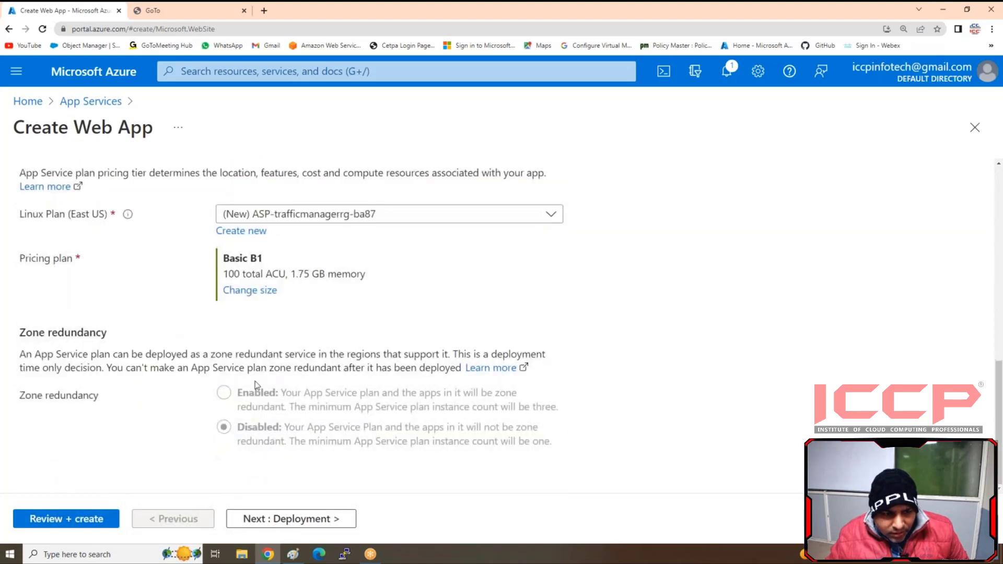
{"action": "scroll", "coordinate": [286, 383], "scroll_direction": "up", "scroll_amount": 5}
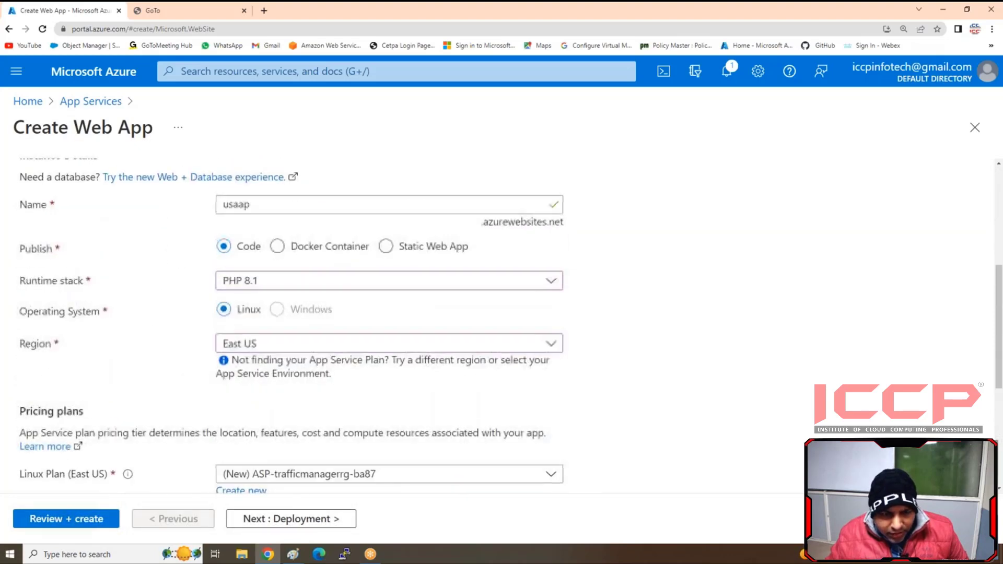
{"action": "scroll", "coordinate": [324, 392], "scroll_direction": "down", "scroll_amount": 3}
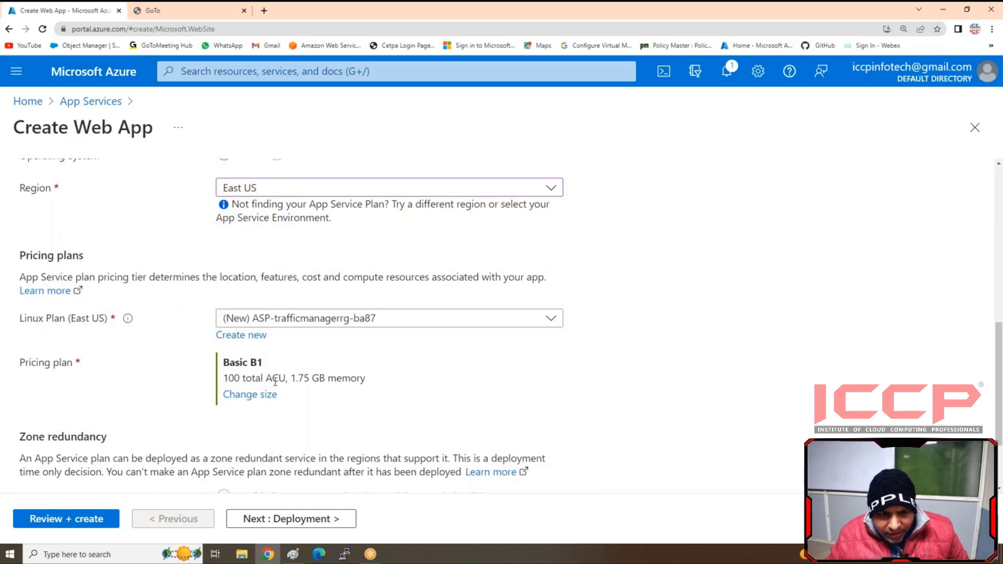
Step: Change the App Service plan's size to the Production P1V2 pricing tier and apply it
{"action": "left_click", "coordinate": [240, 396]}
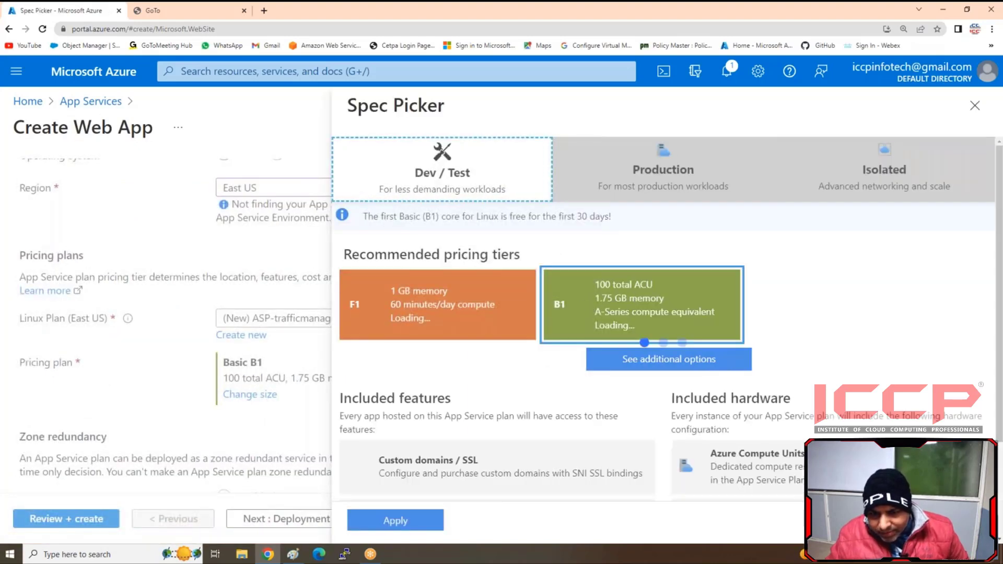
{"action": "scroll", "coordinate": [707, 434], "scroll_direction": "down", "scroll_amount": 2}
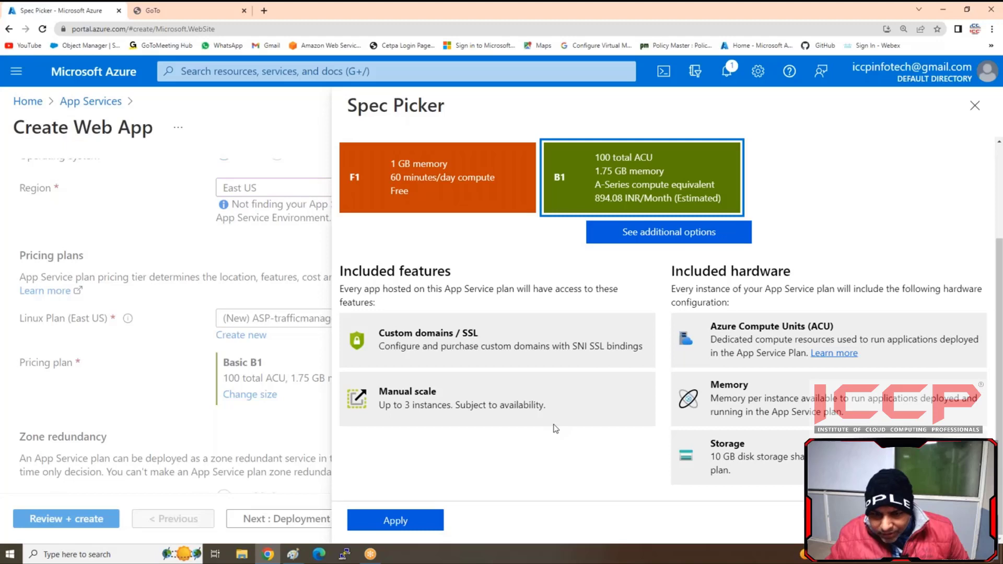
{"action": "scroll", "coordinate": [555, 408], "scroll_direction": "up", "scroll_amount": 3}
{"action": "left_click", "coordinate": [638, 183]}
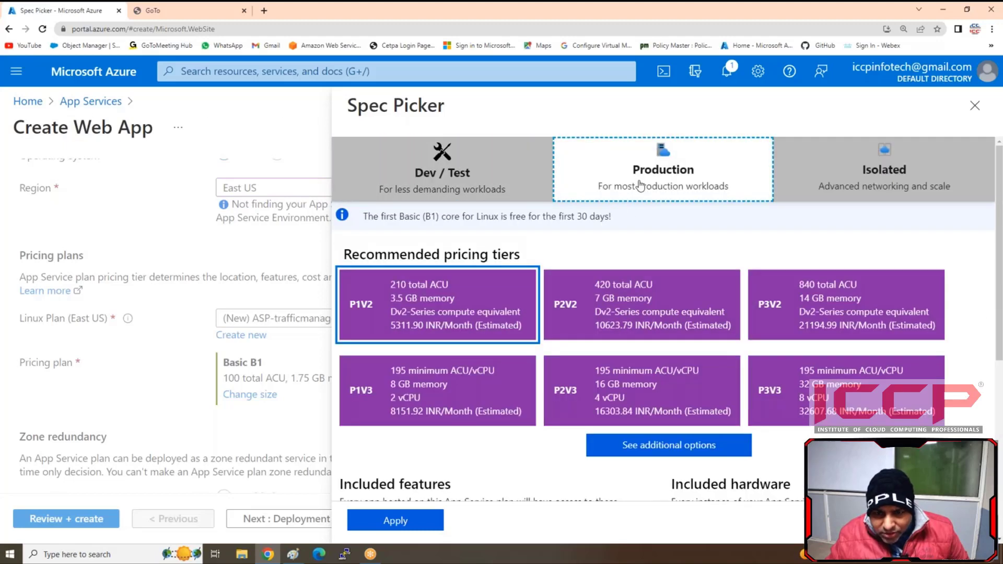
{"action": "left_click", "coordinate": [414, 320]}
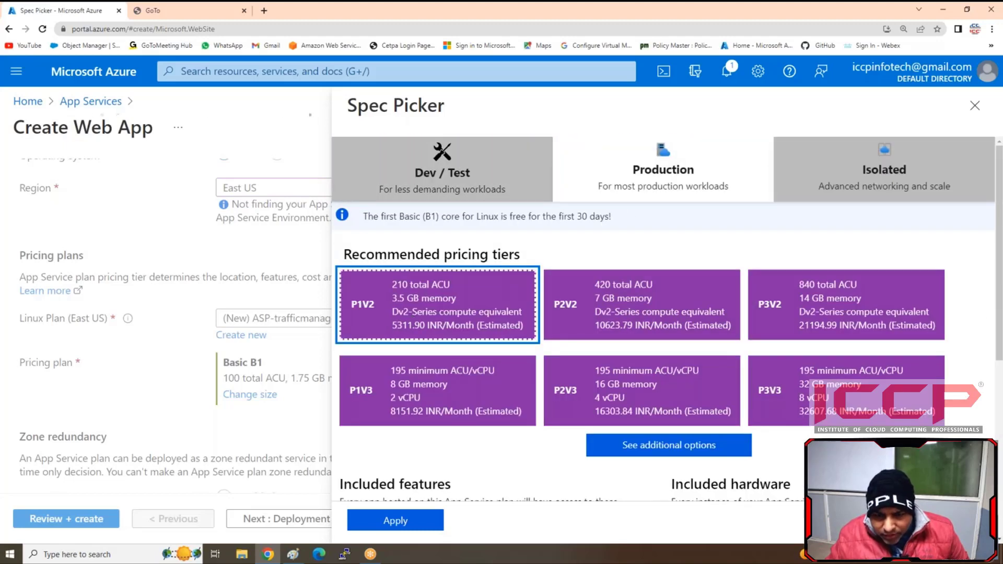
{"action": "scroll", "coordinate": [411, 460], "scroll_direction": "down", "scroll_amount": 5}
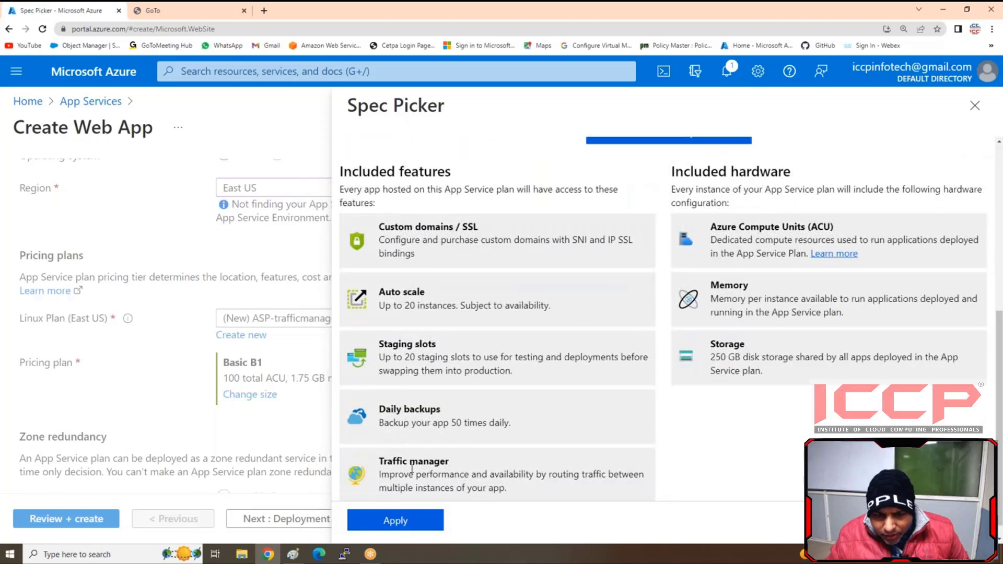
{"action": "left_click", "coordinate": [409, 523]}
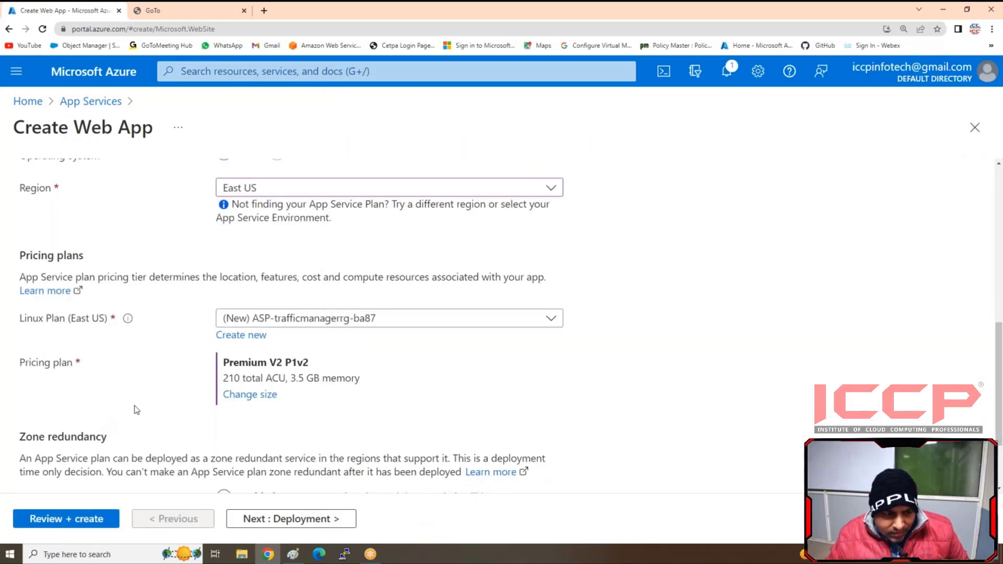
Step: Keep the default deployment and networking settings, review the usaap web app's summary, and create it
{"action": "left_click", "coordinate": [263, 521]}
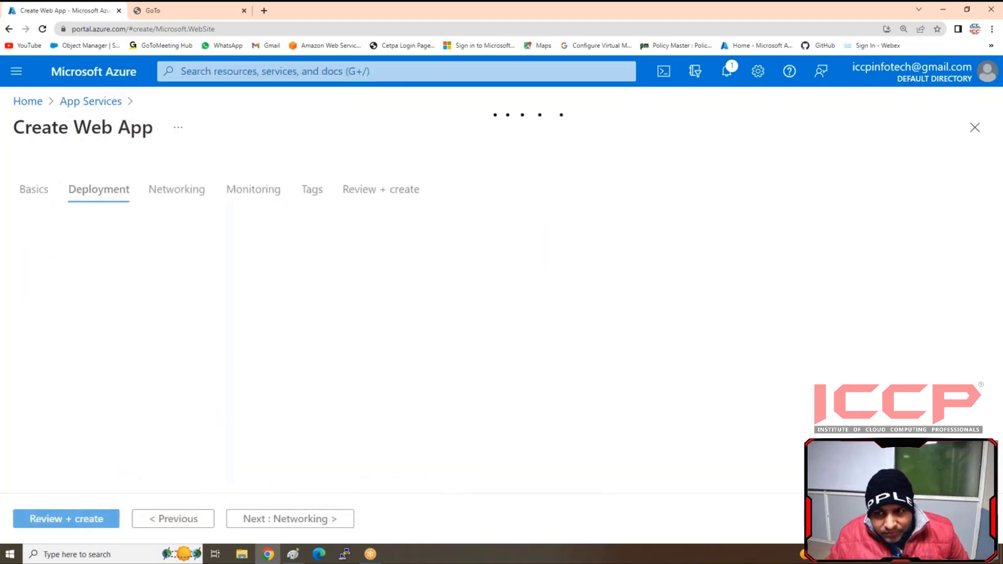
{"action": "left_click", "coordinate": [273, 520]}
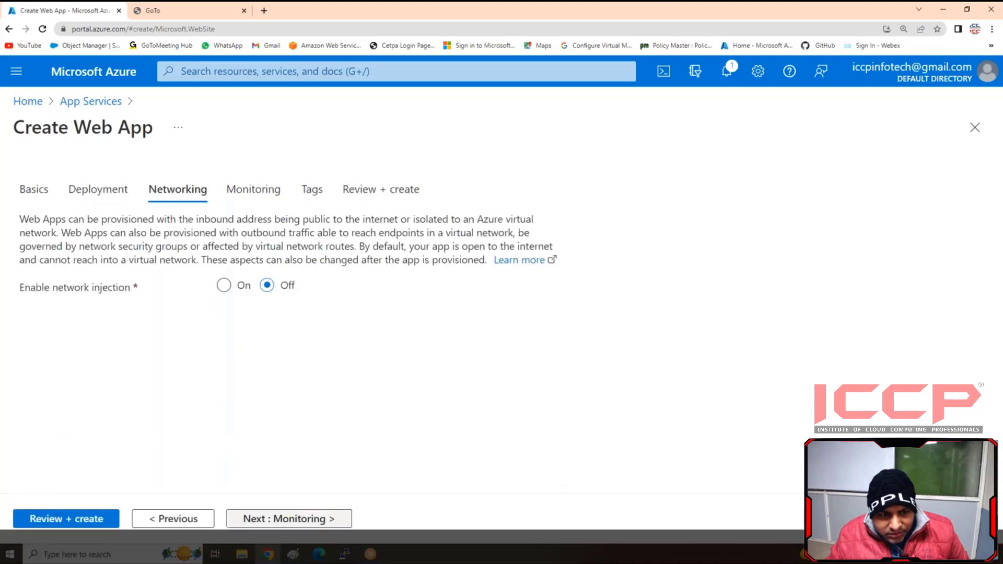
{"action": "left_click", "coordinate": [30, 520]}
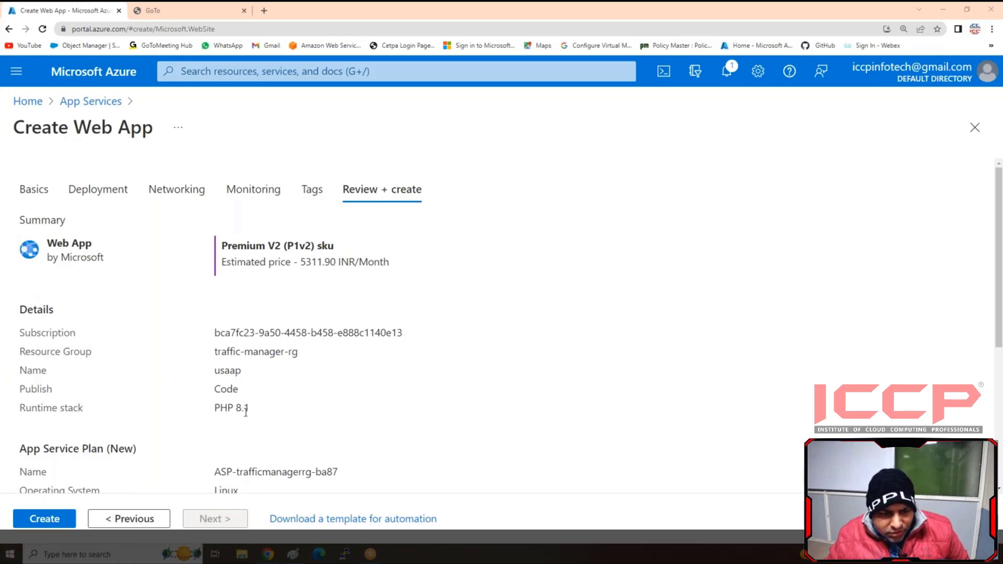
{"action": "scroll", "coordinate": [246, 410], "scroll_direction": "down", "scroll_amount": 2}
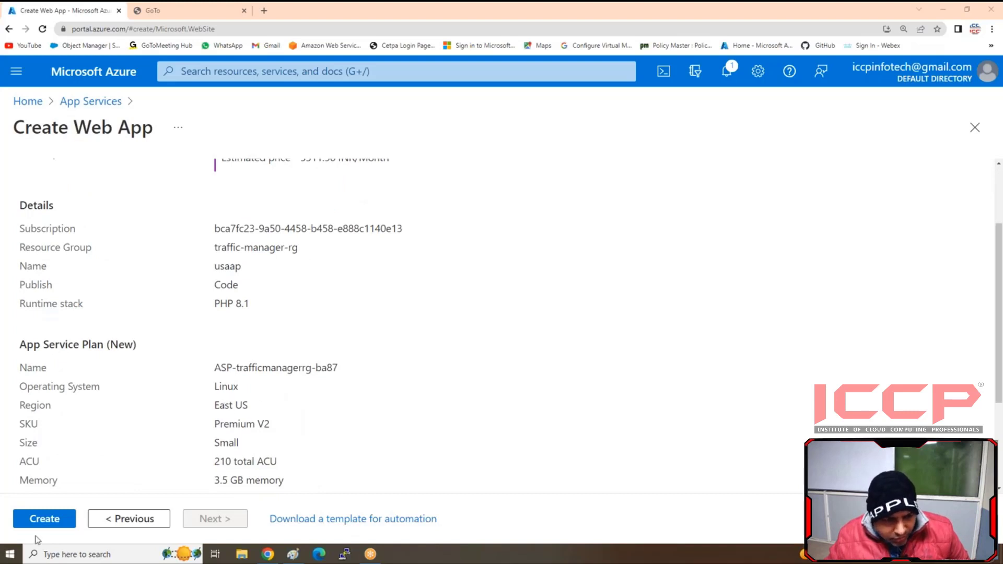
{"action": "left_click", "coordinate": [45, 520]}
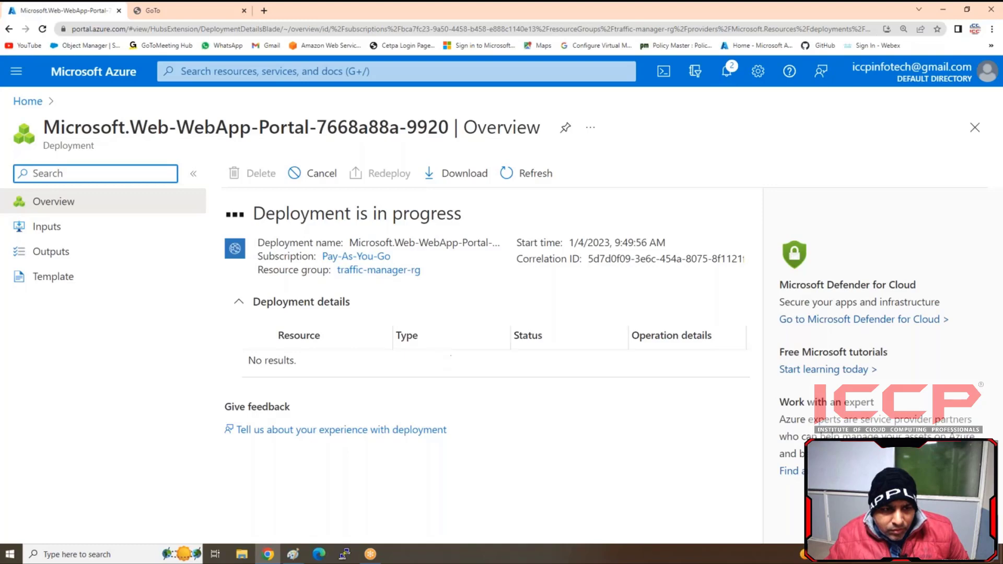
Step: Start creating another web app in App Services and assign it to the traffic-manager-rg resource group
{"action": "left_click", "coordinate": [35, 101]}
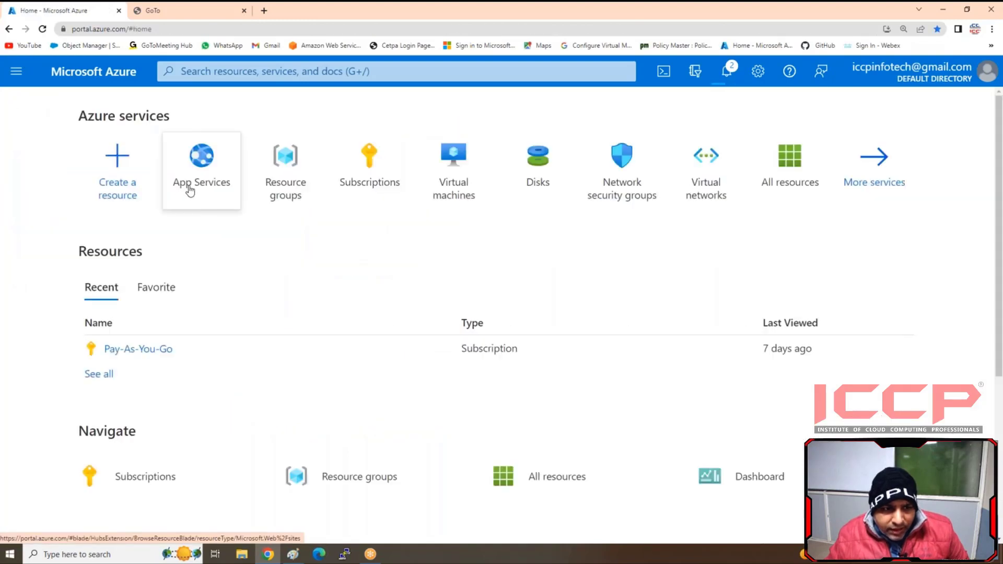
{"action": "left_click", "coordinate": [189, 192]}
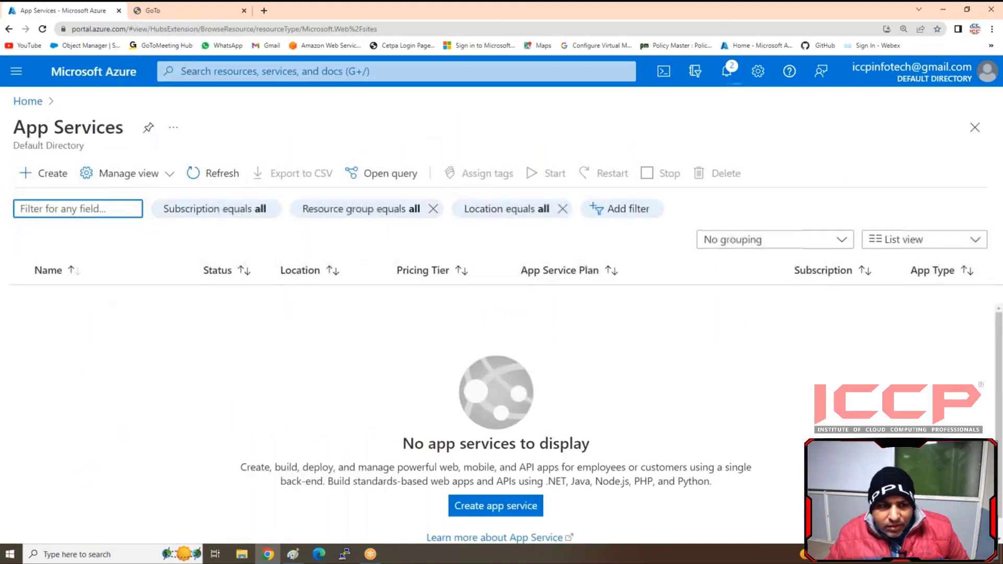
{"action": "left_click", "coordinate": [44, 173]}
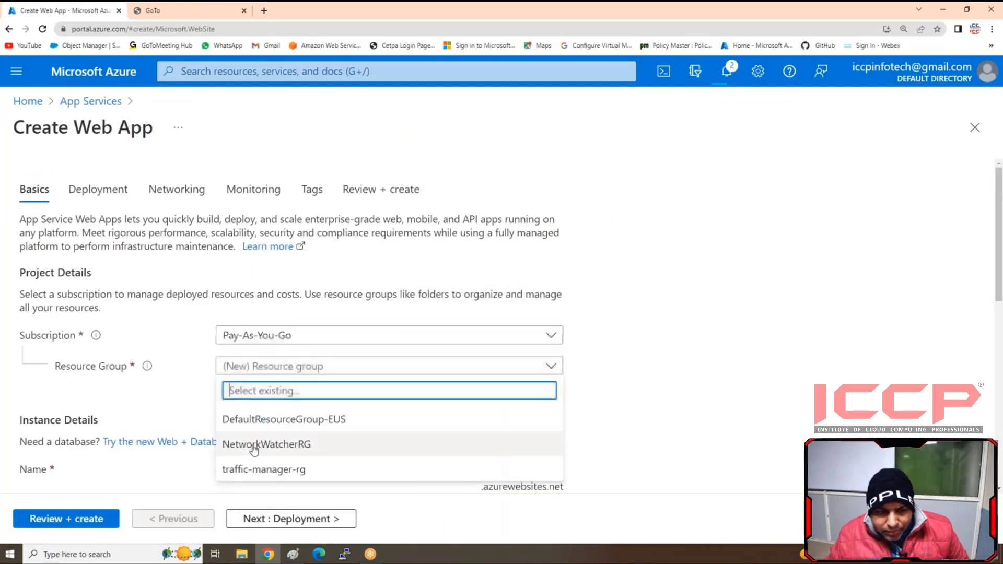
{"action": "left_click", "coordinate": [279, 468]}
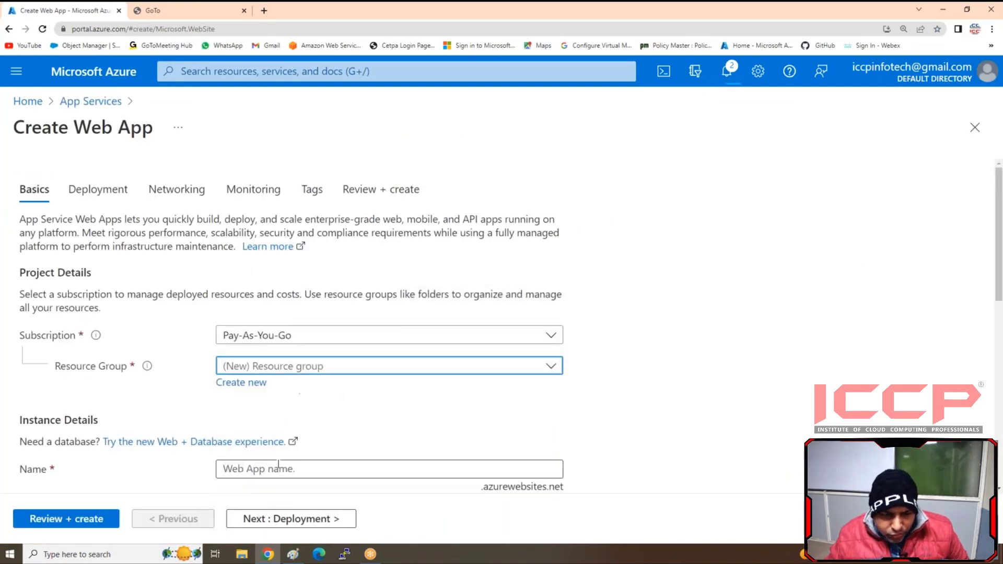
Step: Name the new web app indiaapps
{"action": "scroll", "coordinate": [281, 367], "scroll_direction": "down", "scroll_amount": 2}
{"action": "left_click", "coordinate": [281, 367]}
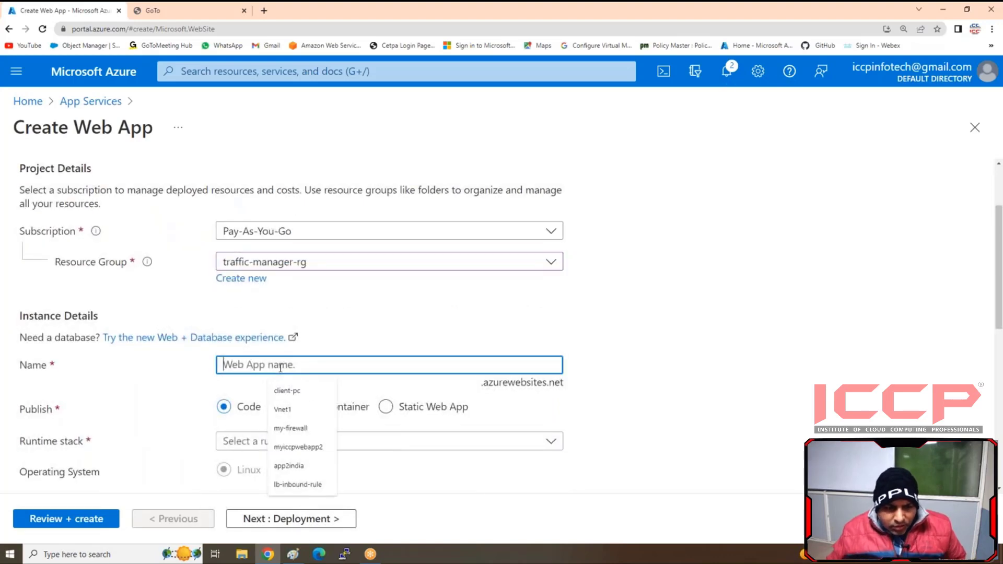
{"action": "type", "text": "indiaaap"}
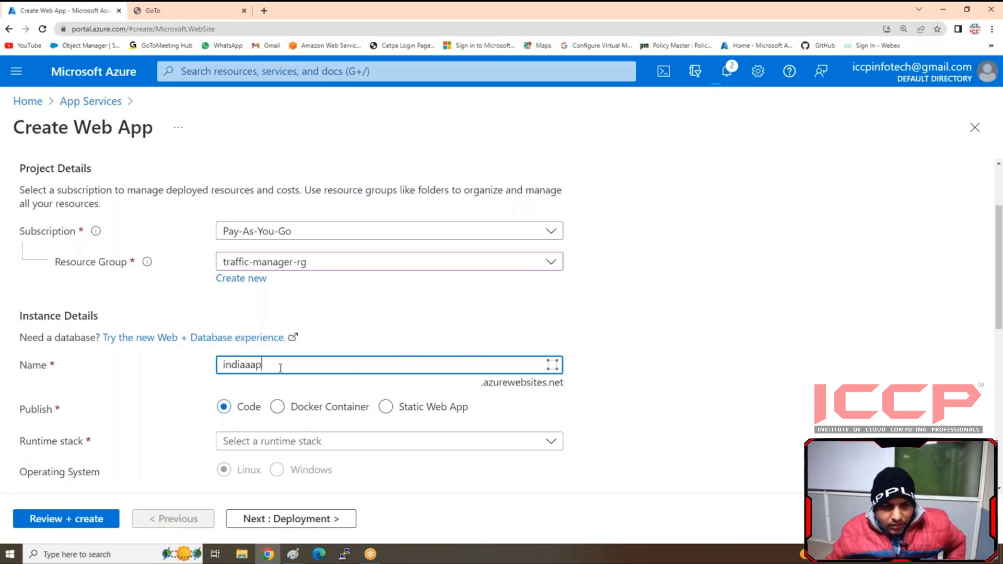
{"action": "key", "text": "BackSpace"}
{"action": "key", "text": "BackSpace"}
{"action": "type", "text": "p"}
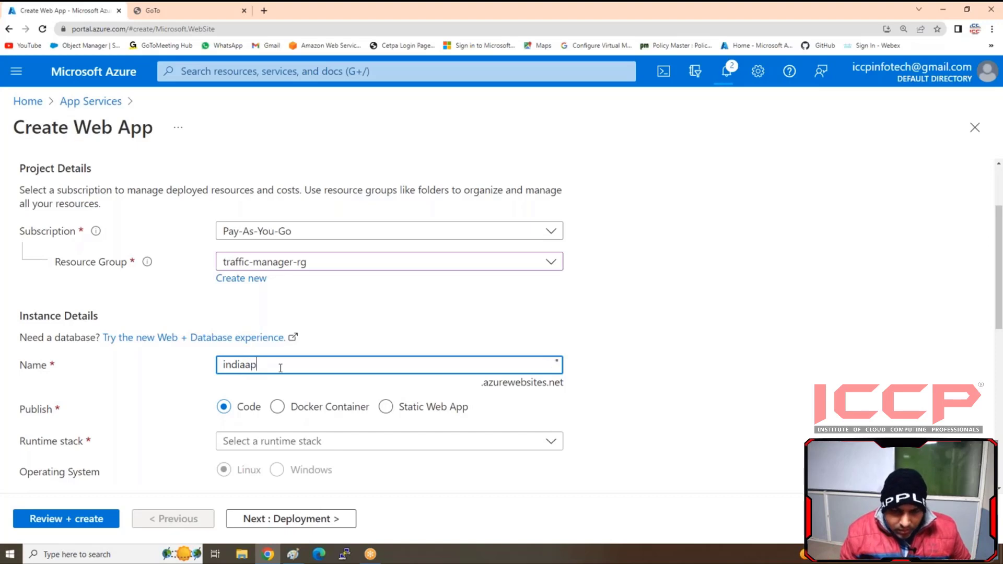
{"action": "type", "text": "p"}
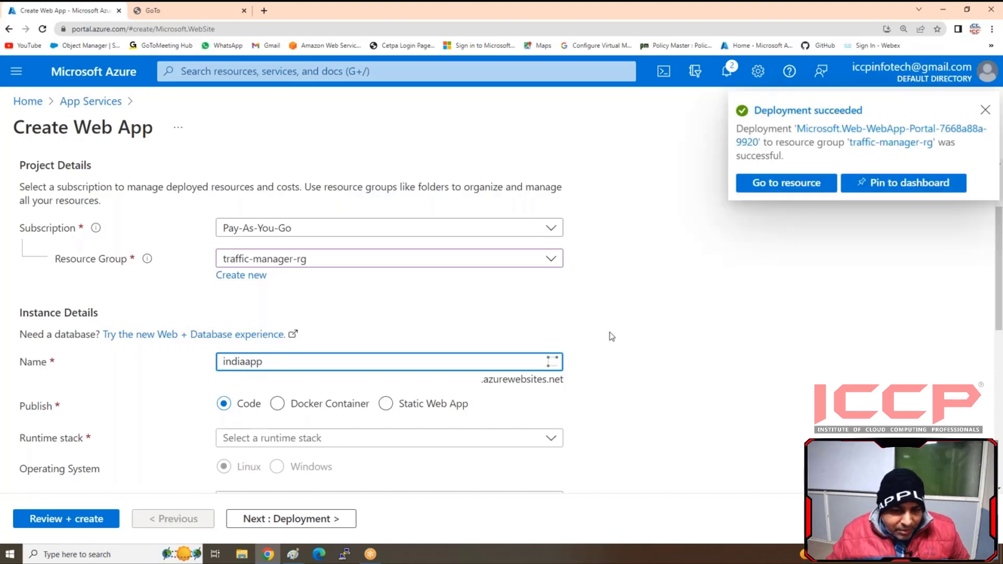
{"action": "scroll", "coordinate": [284, 336], "scroll_direction": "down", "scroll_amount": 2}
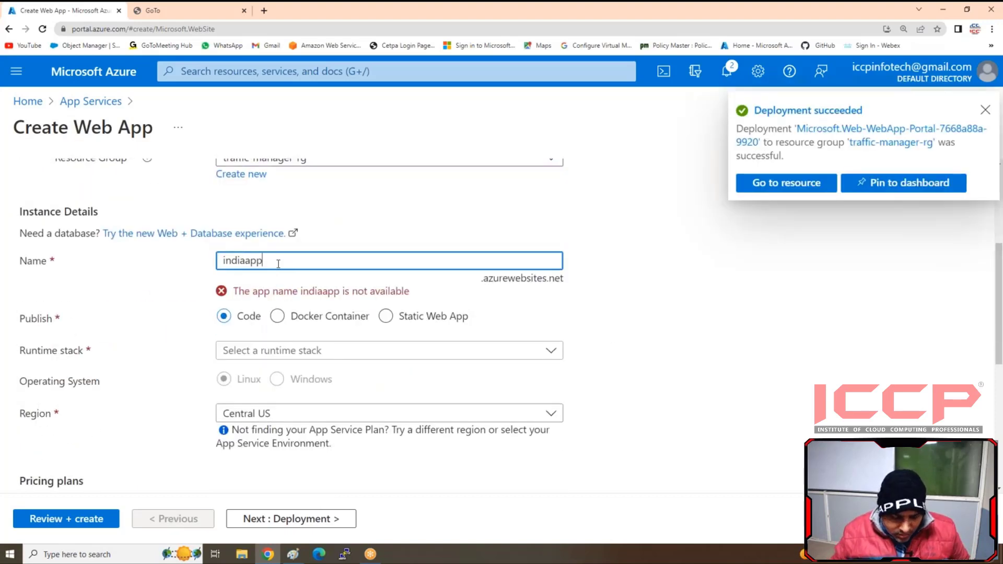
{"action": "type", "text": "s"}
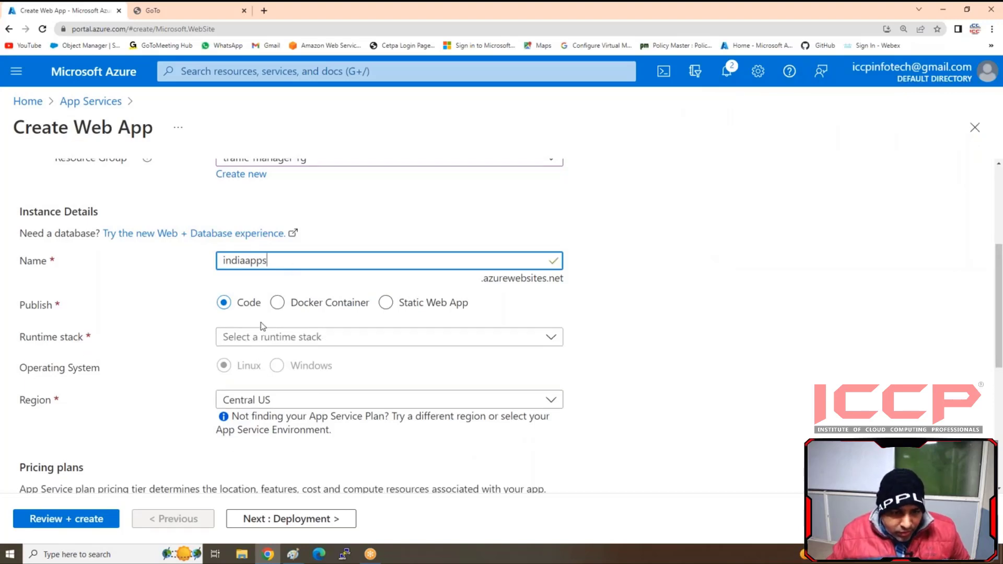
Step: Choose PHP 8.1 as the runtime stack for the indiaapps web app
{"action": "left_click", "coordinate": [258, 337]}
{"action": "scroll", "coordinate": [312, 222], "scroll_direction": "down", "scroll_amount": 3}
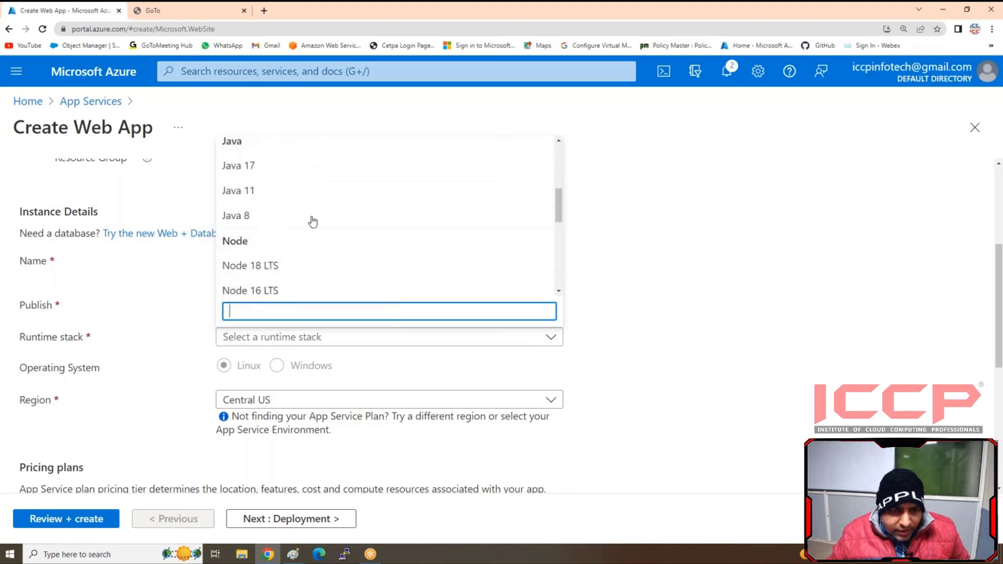
{"action": "scroll", "coordinate": [292, 214], "scroll_direction": "down", "scroll_amount": 3}
{"action": "left_click", "coordinate": [258, 211]}
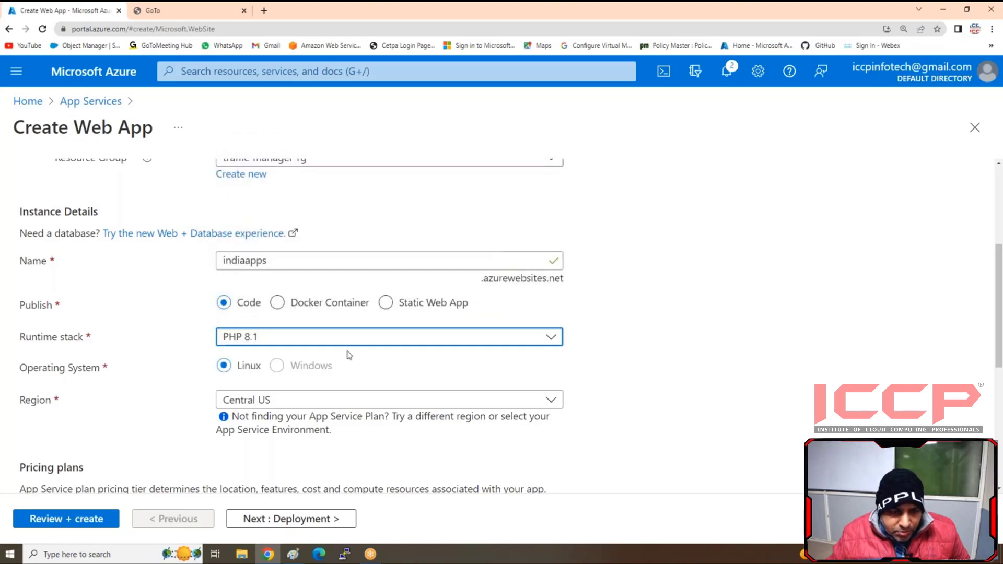
Step: Set the region of the indiaapps web app to Central India
{"action": "scroll", "coordinate": [346, 352], "scroll_direction": "down", "scroll_amount": 2}
{"action": "left_click", "coordinate": [275, 294]}
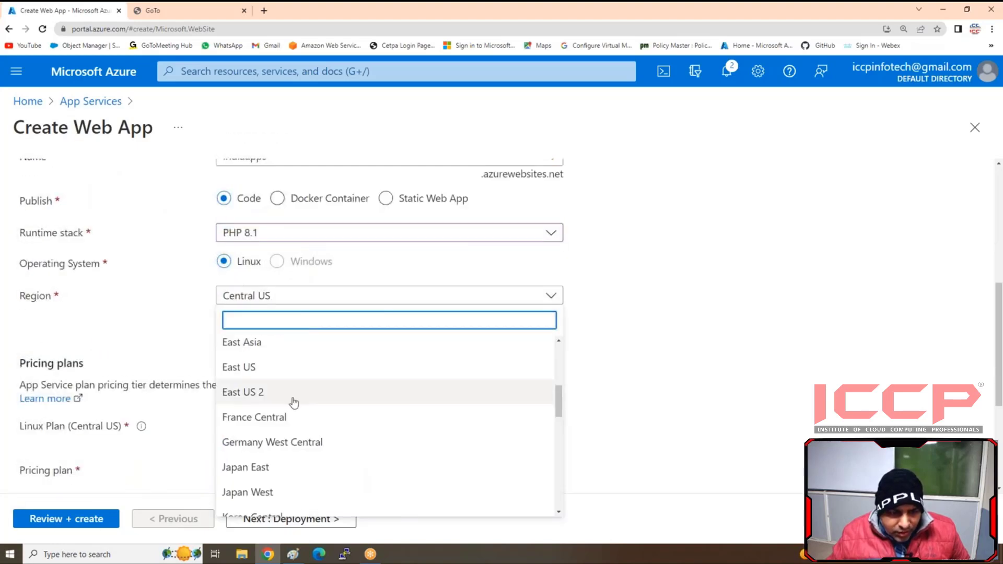
{"action": "scroll", "coordinate": [294, 402], "scroll_direction": "down", "scroll_amount": 4}
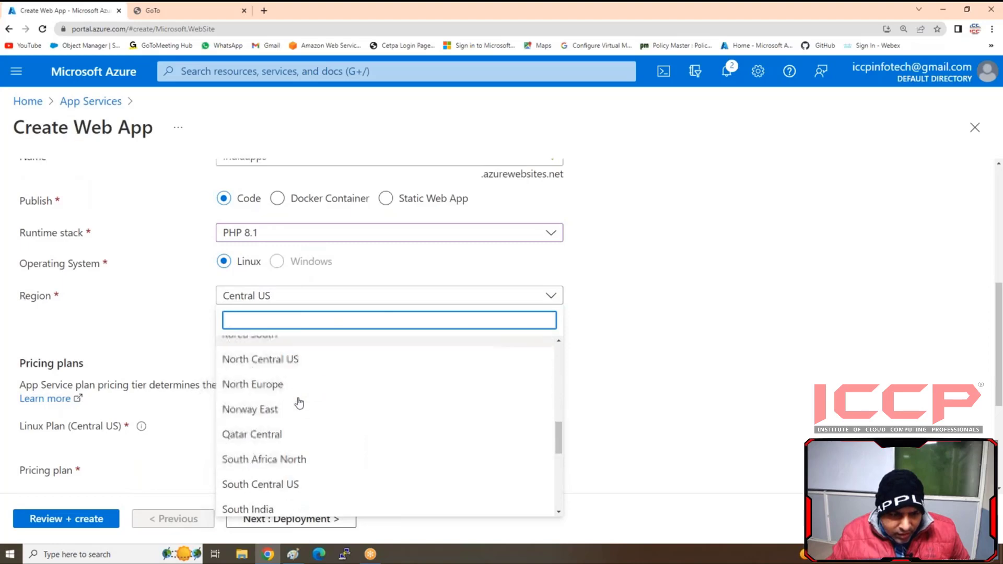
{"action": "scroll", "coordinate": [299, 403], "scroll_direction": "down", "scroll_amount": 2}
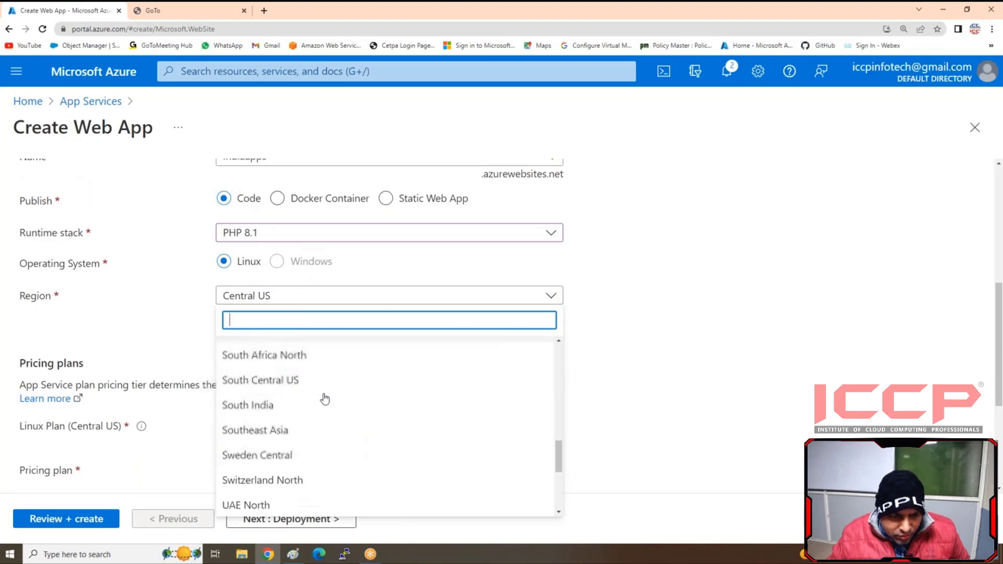
{"action": "scroll", "coordinate": [305, 405], "scroll_direction": "down", "scroll_amount": 2}
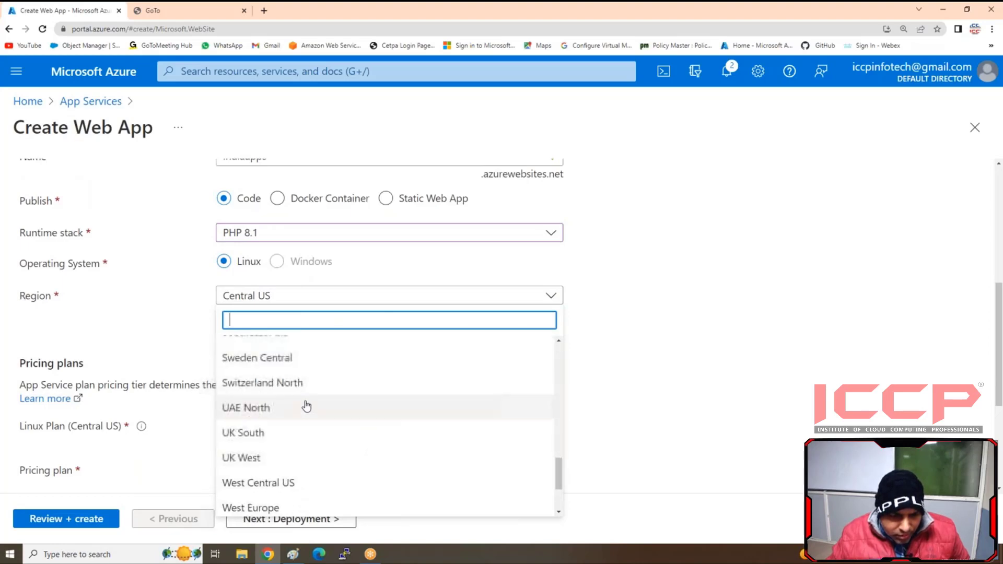
{"action": "scroll", "coordinate": [308, 405], "scroll_direction": "up", "scroll_amount": 8}
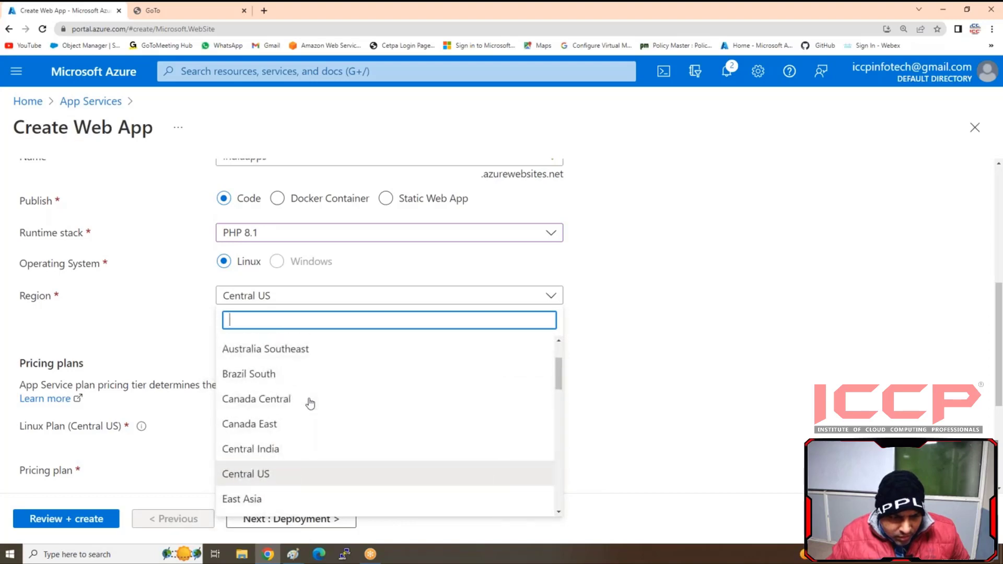
{"action": "scroll", "coordinate": [305, 402], "scroll_direction": "up", "scroll_amount": 1}
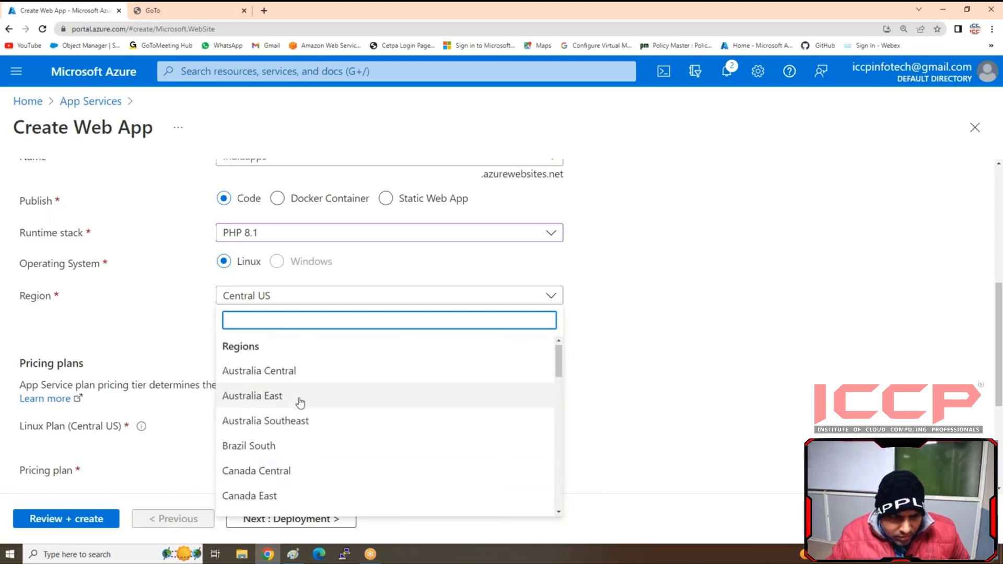
{"action": "scroll", "coordinate": [298, 402], "scroll_direction": "down", "scroll_amount": 2}
{"action": "left_click", "coordinate": [260, 420]}
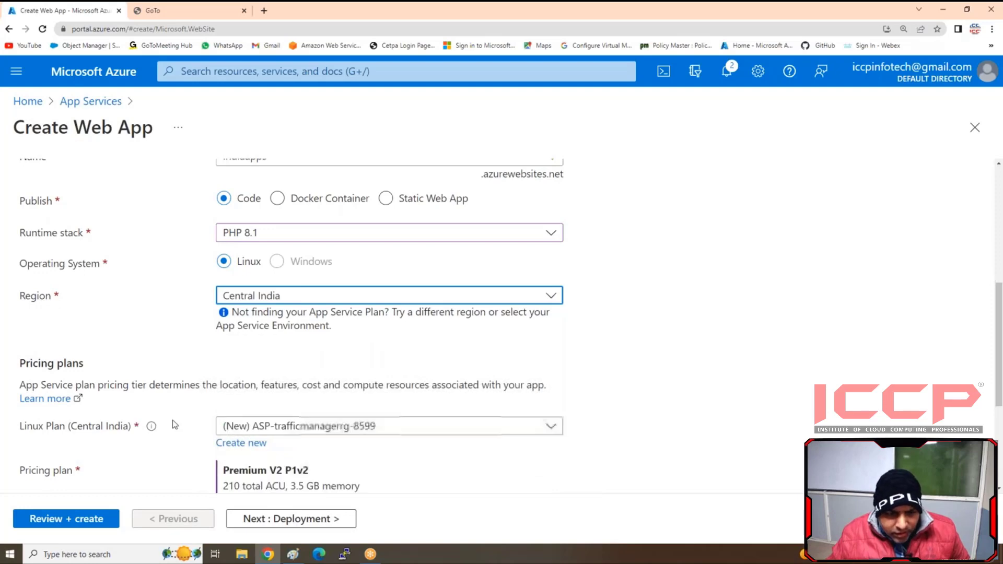
Step: Apply the Production P1V2 pricing tier to the new App Service plan, and review and create the indiaapps web app
{"action": "scroll", "coordinate": [172, 420], "scroll_direction": "down", "scroll_amount": 3}
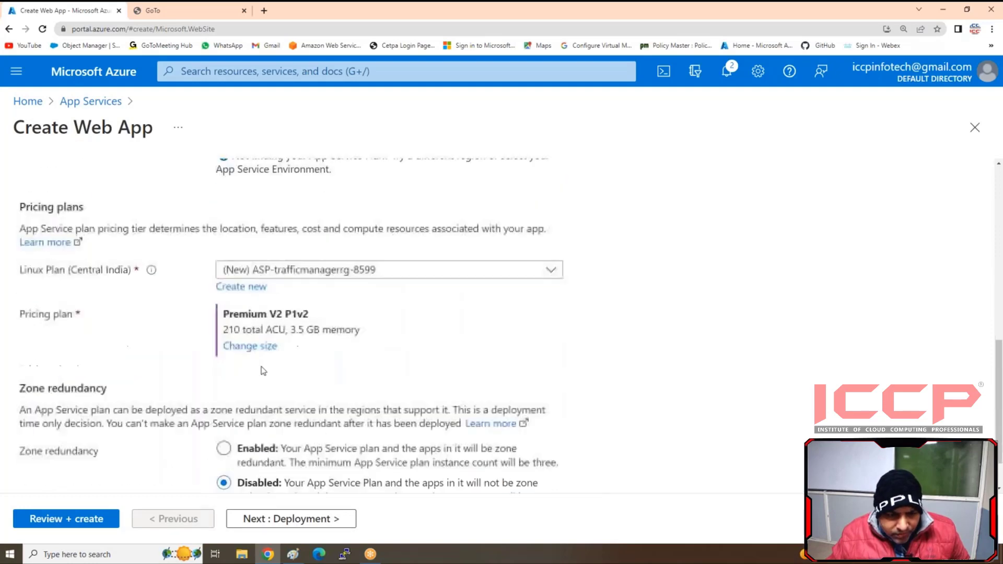
{"action": "left_click", "coordinate": [239, 348]}
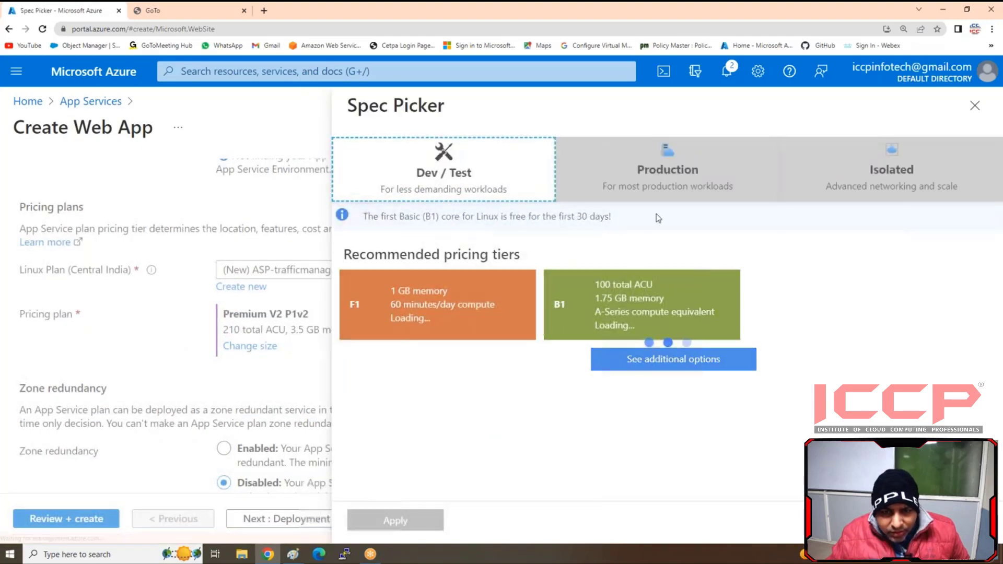
{"action": "left_click", "coordinate": [667, 170]}
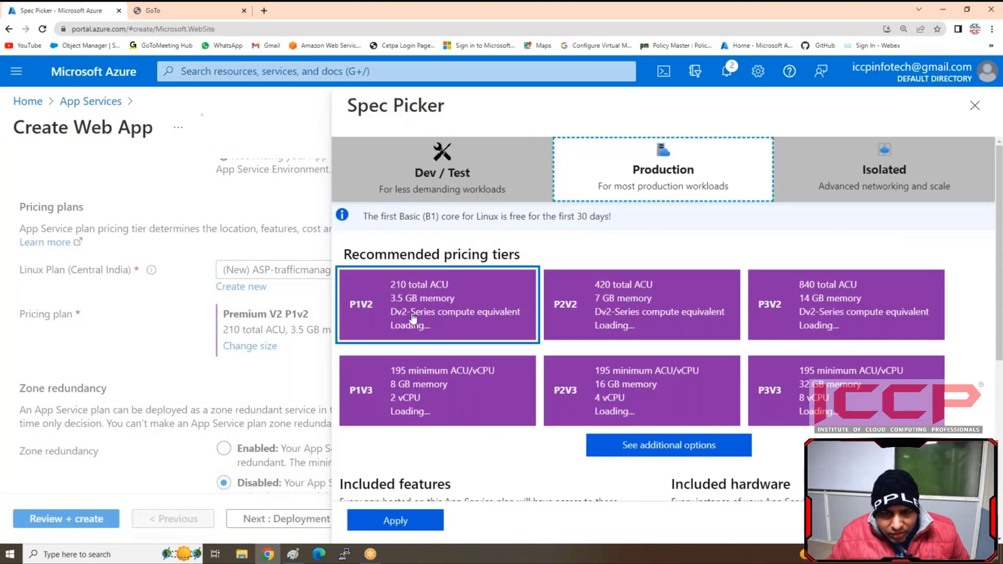
{"action": "scroll", "coordinate": [464, 311], "scroll_direction": "down", "scroll_amount": 5}
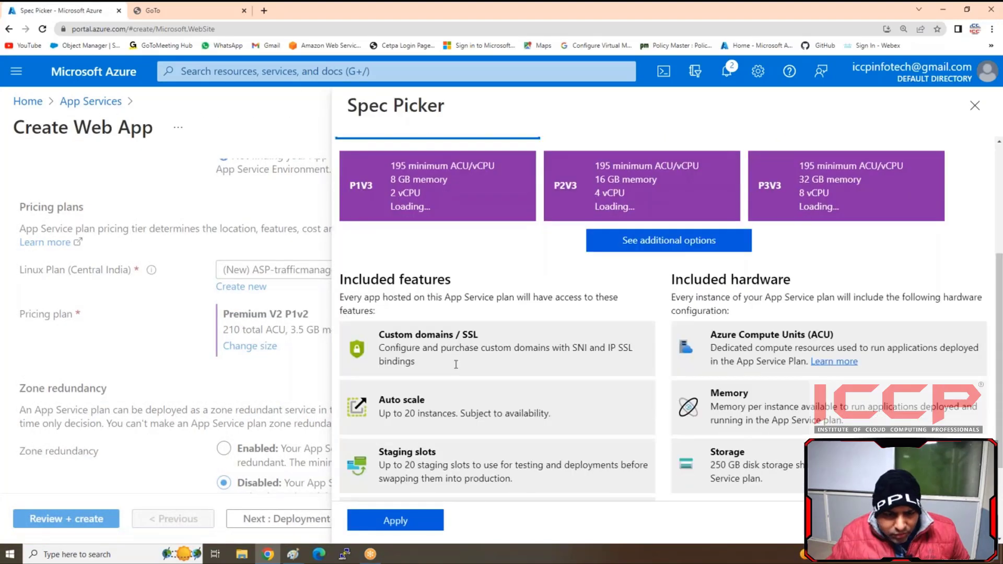
{"action": "left_click", "coordinate": [402, 520]}
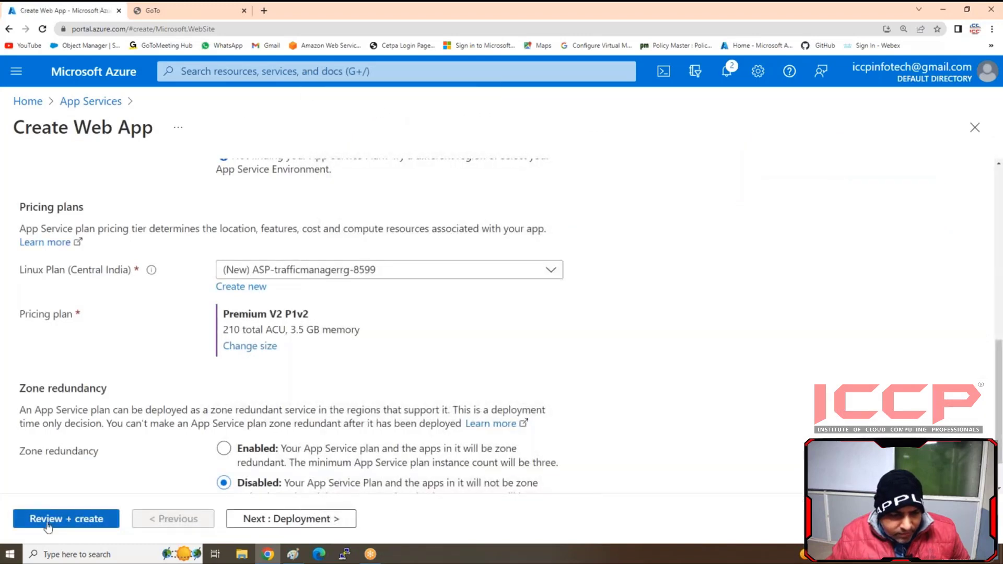
{"action": "left_click", "coordinate": [66, 519]}
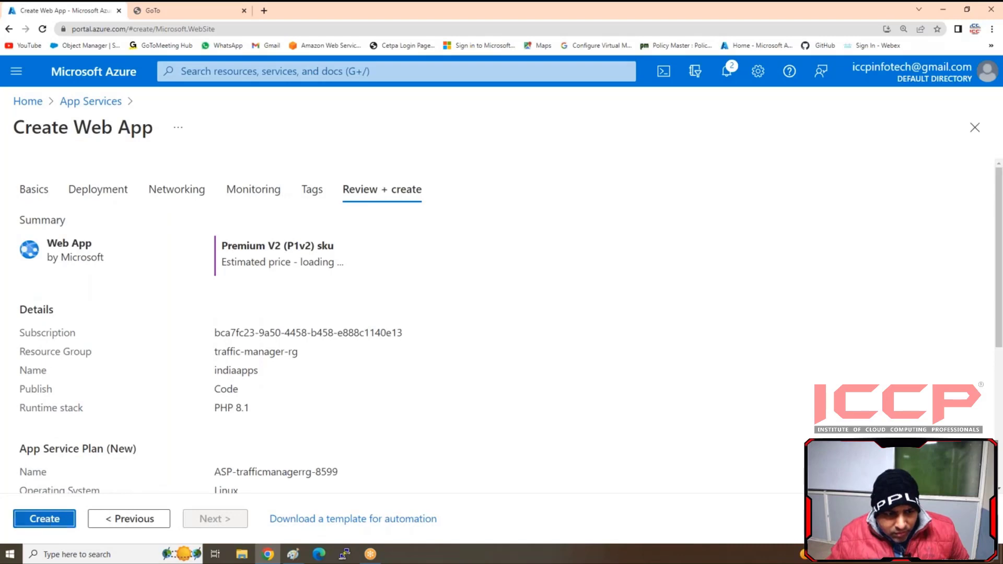
{"action": "left_click", "coordinate": [47, 522]}
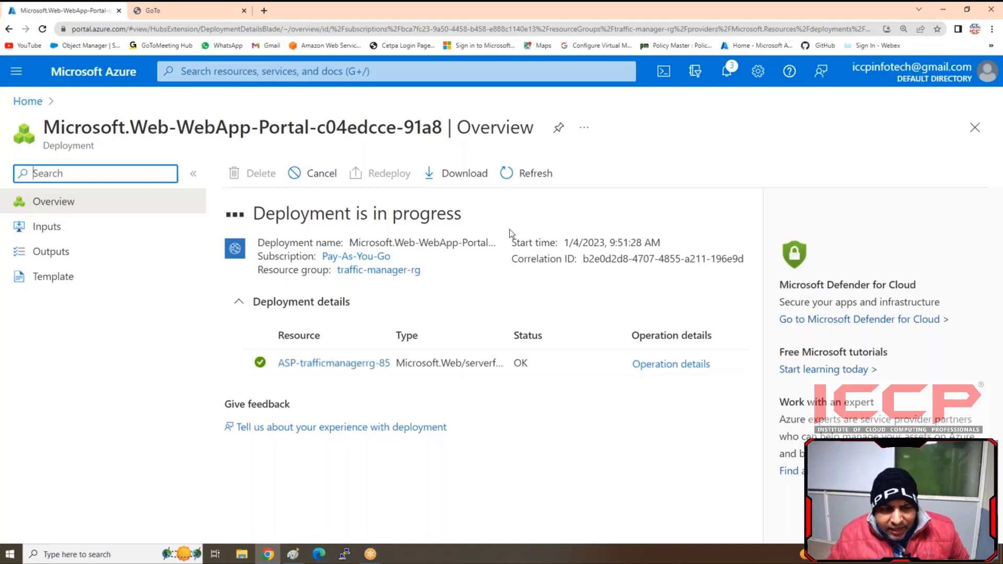
Step: Return to App Services and open the FTPS credentials in the usaap web app's Deployment Center
{"action": "left_click", "coordinate": [28, 101]}
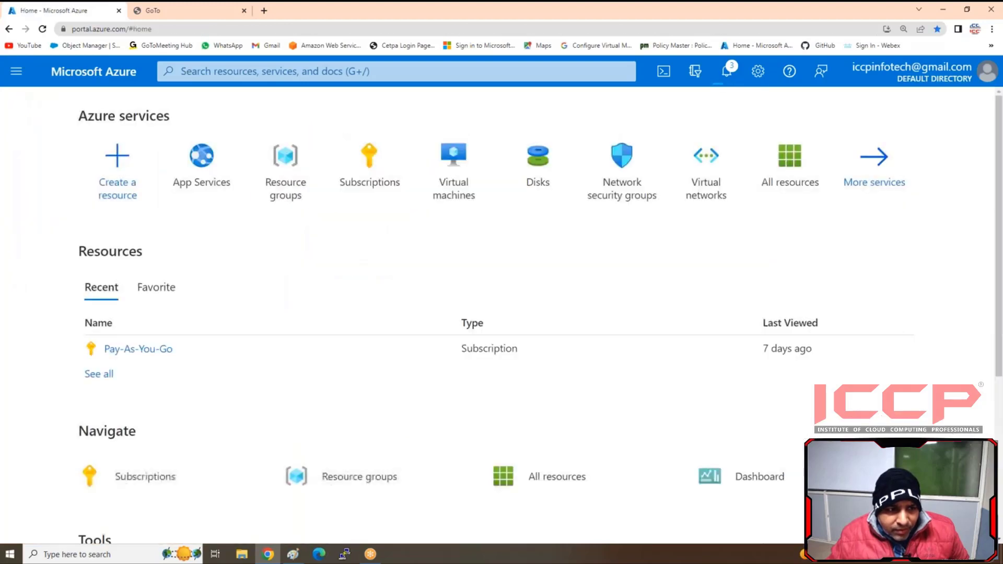
{"action": "left_click", "coordinate": [204, 194]}
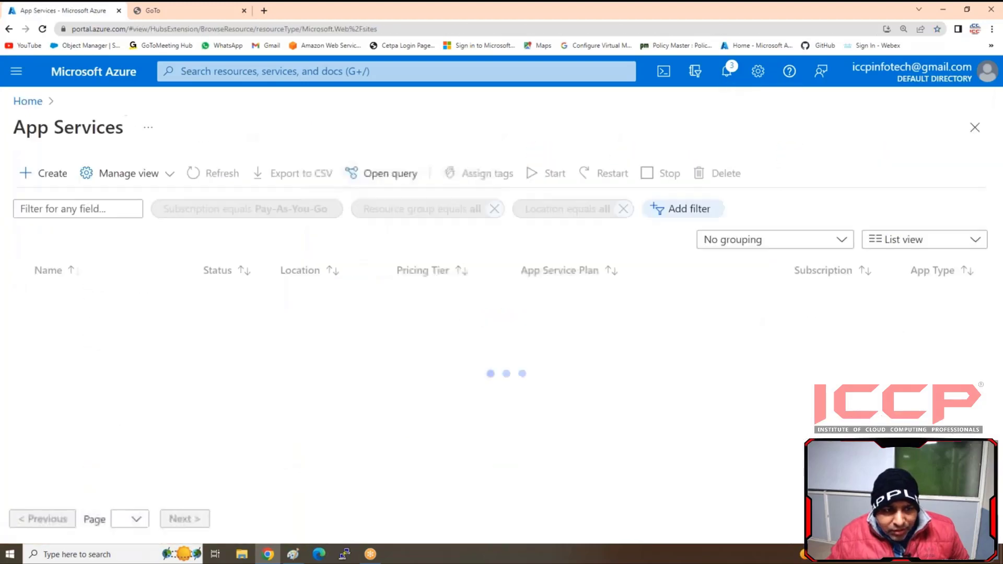
{"action": "left_click", "coordinate": [67, 299]}
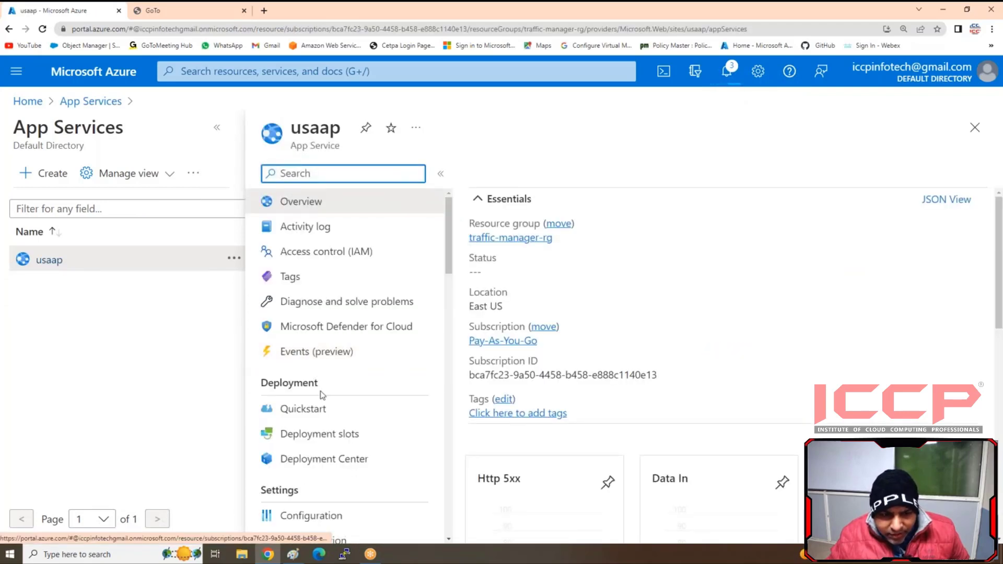
{"action": "left_click", "coordinate": [322, 459]}
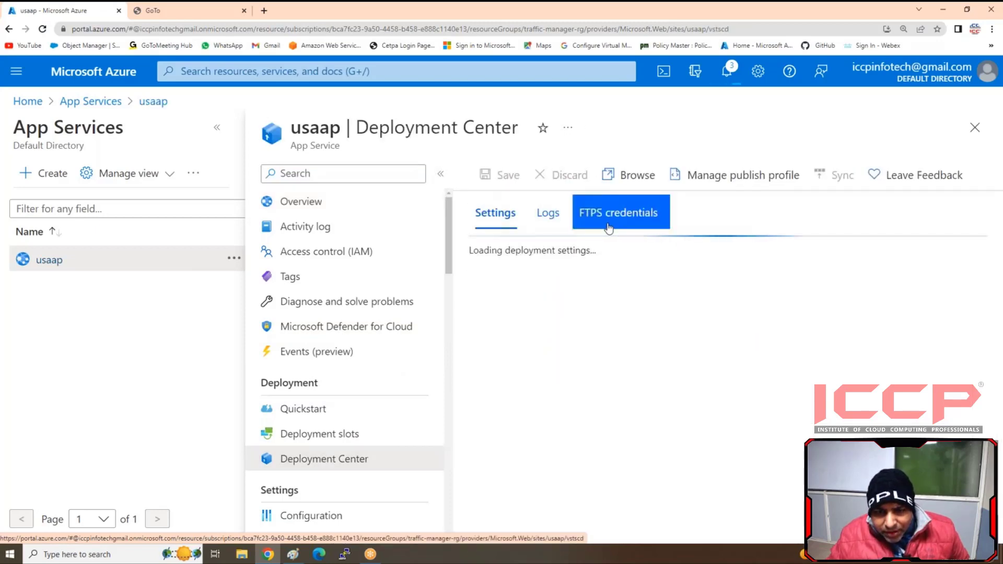
{"action": "left_click", "coordinate": [608, 223]}
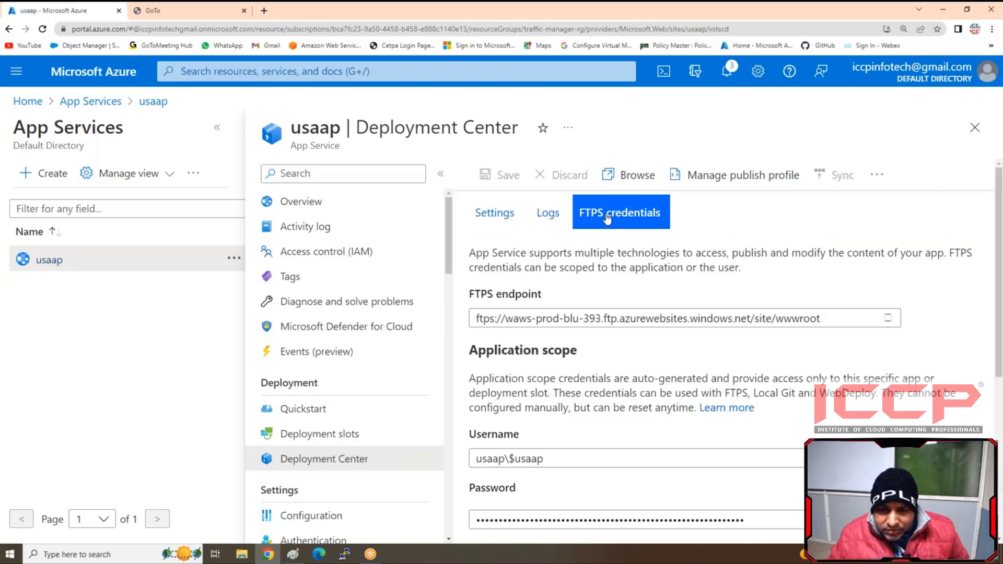
Step: Enter and confirm a password for the user-scope FTPS credentials of usaap, and save them
{"action": "scroll", "coordinate": [616, 366], "scroll_direction": "down", "scroll_amount": 4}
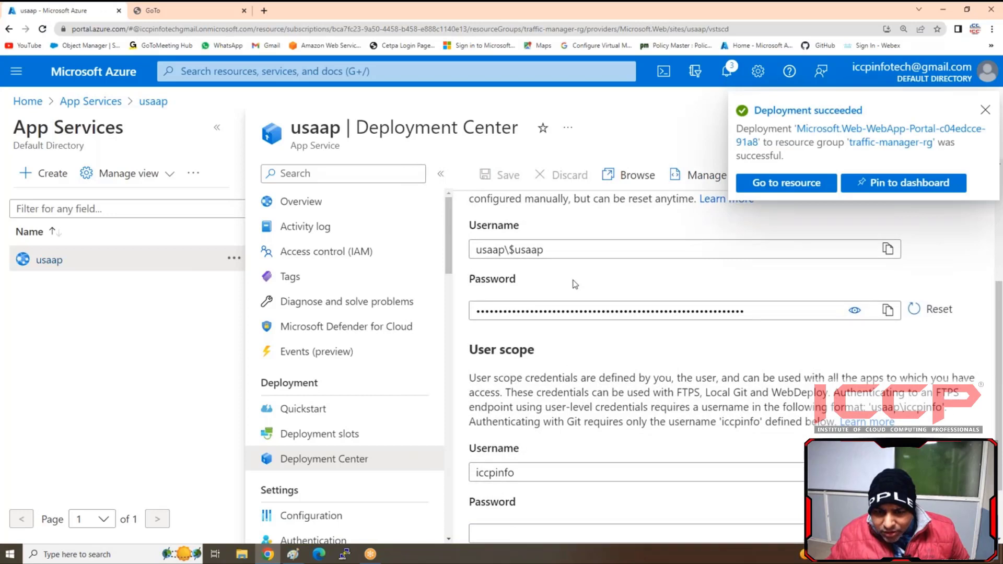
{"action": "scroll", "coordinate": [505, 398], "scroll_direction": "down", "scroll_amount": 2}
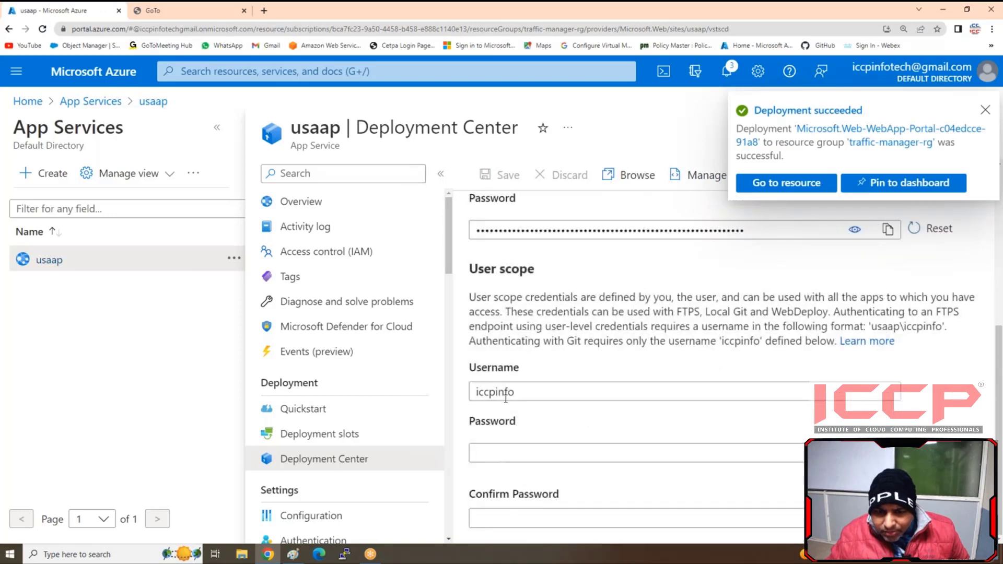
{"action": "left_click", "coordinate": [495, 456]}
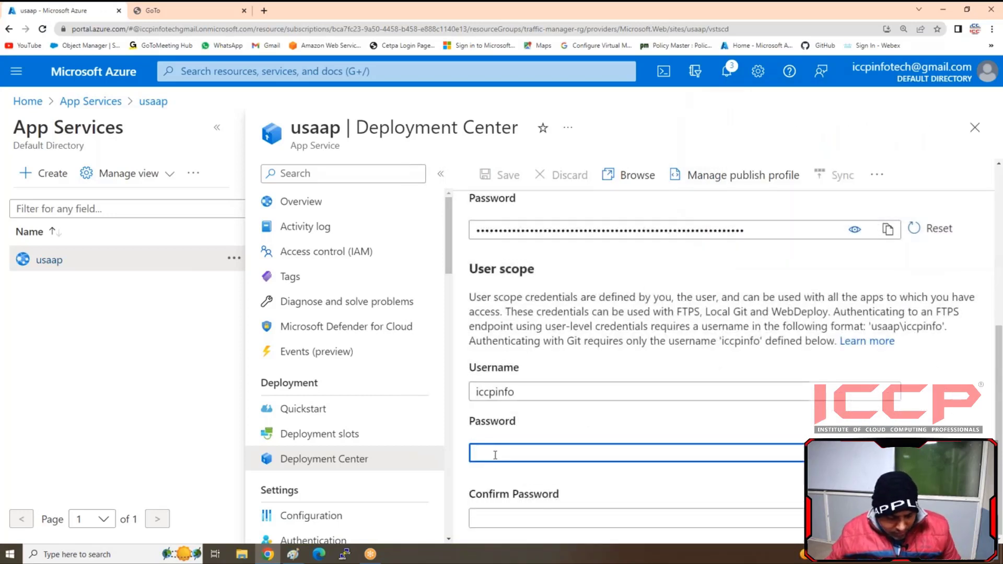
{"action": "type", "text": "•••••••"}
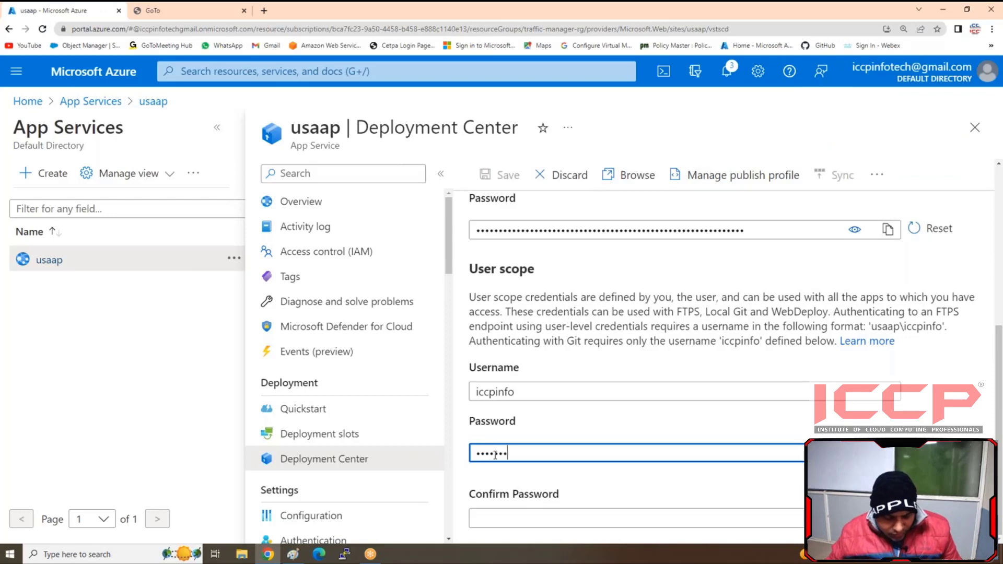
{"action": "type", "text": "•"}
{"action": "left_click", "coordinate": [527, 512]}
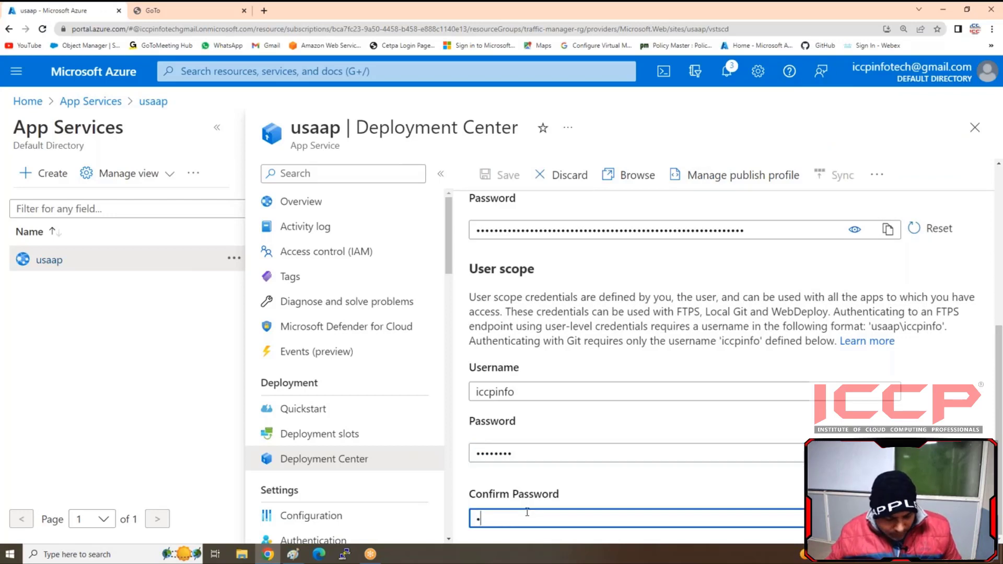
{"action": "type", "text": "••••••••"}
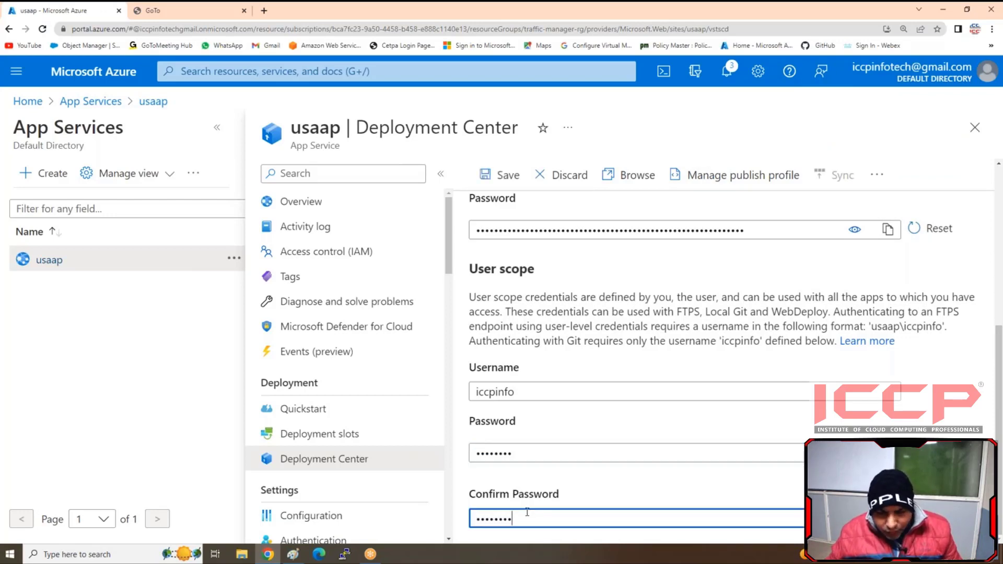
{"action": "left_click", "coordinate": [507, 173]}
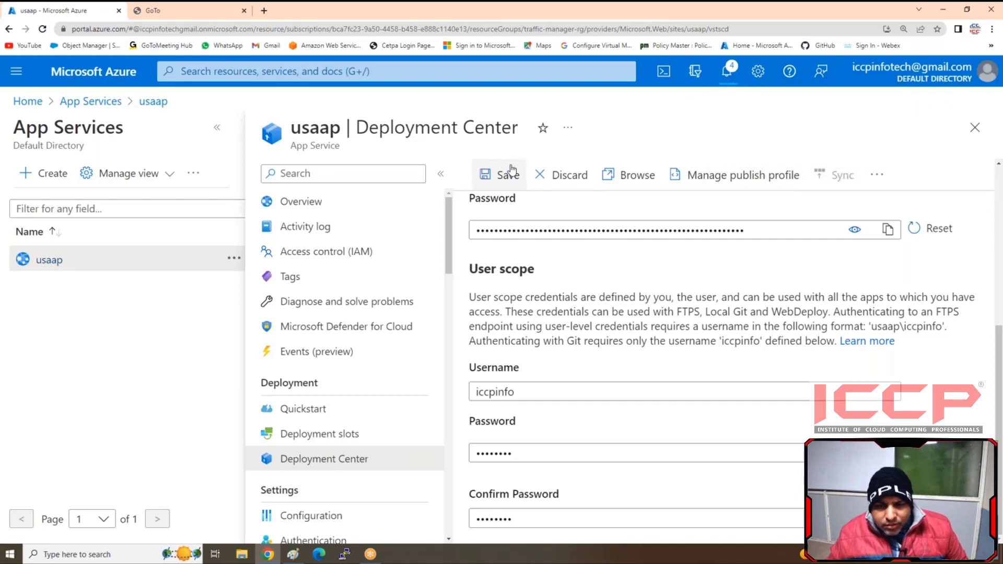
Step: Copy the FTP hostname from the usaap web app's overview
{"action": "mouse_move", "coordinate": [292, 558]}
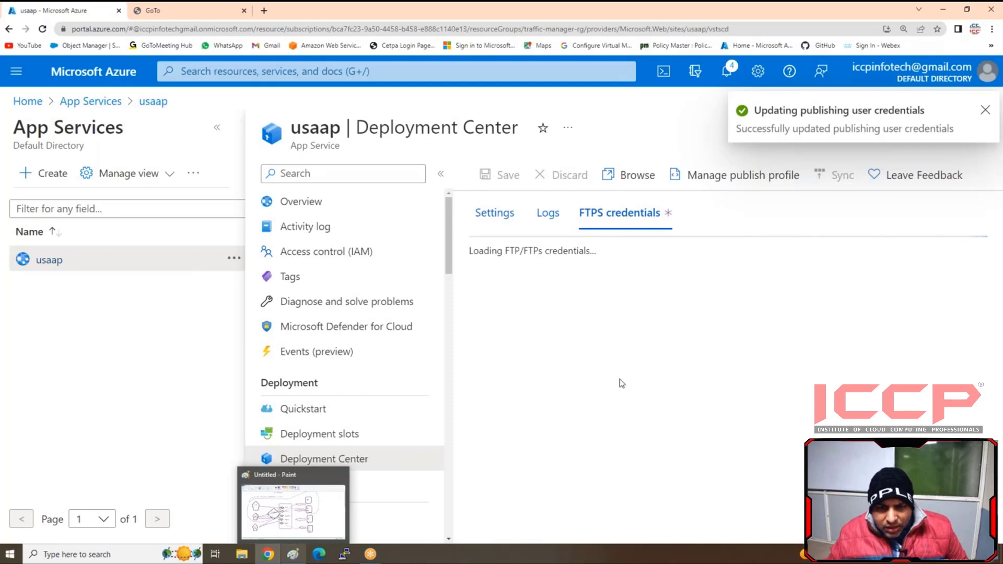
{"action": "left_click", "coordinate": [305, 204]}
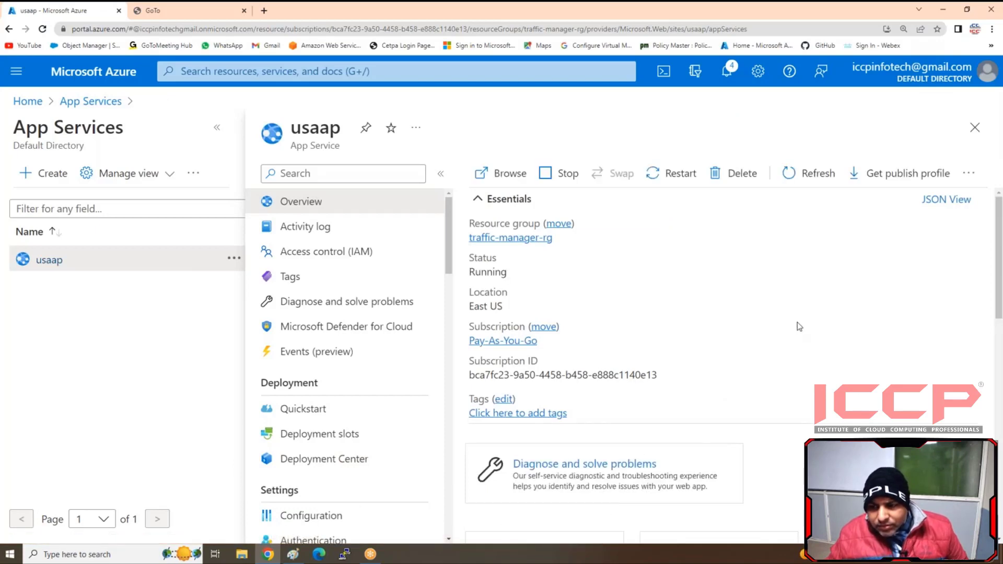
{"action": "left_click", "coordinate": [969, 374]}
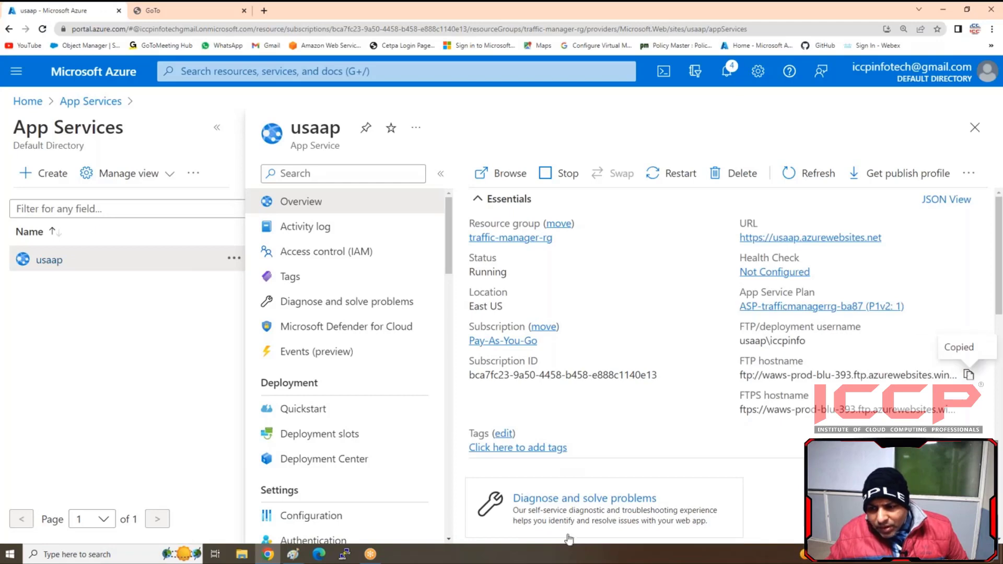
Step: Launch FileZilla and dismiss its update notice without installing the new version
{"action": "left_click", "coordinate": [105, 553]}
{"action": "type", "text": "f"}
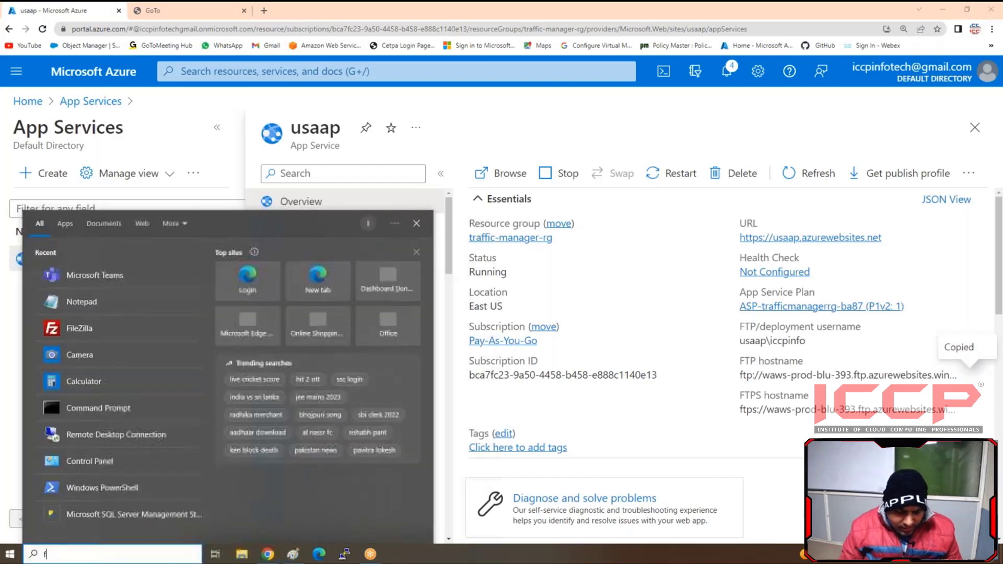
{"action": "type", "text": "ileZilla"}
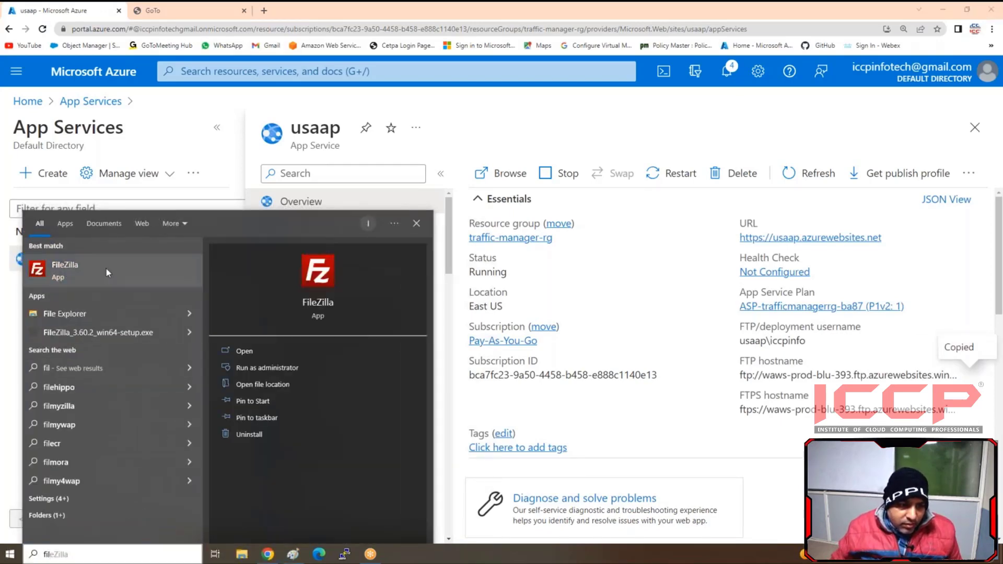
{"action": "left_click", "coordinate": [106, 272]}
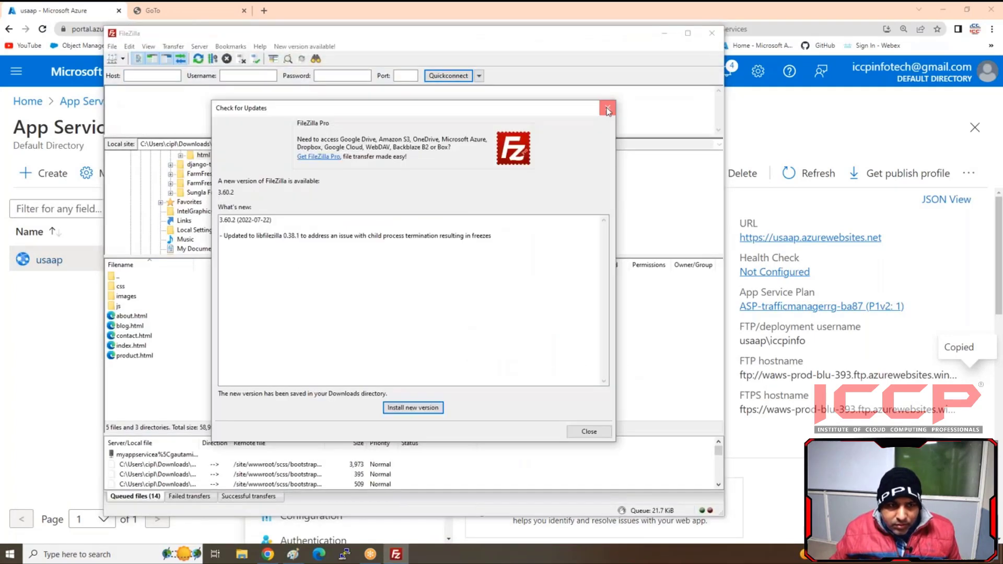
{"action": "left_click", "coordinate": [607, 110]}
Step: Fill in the copied FTP hostname as the host and usaap's FTP/deployment username, copied from its Azure overview, as the username
{"action": "left_click", "coordinate": [152, 76]}
{"action": "key", "text": "ctrl+v"}
{"action": "left_click", "coordinate": [233, 73]}
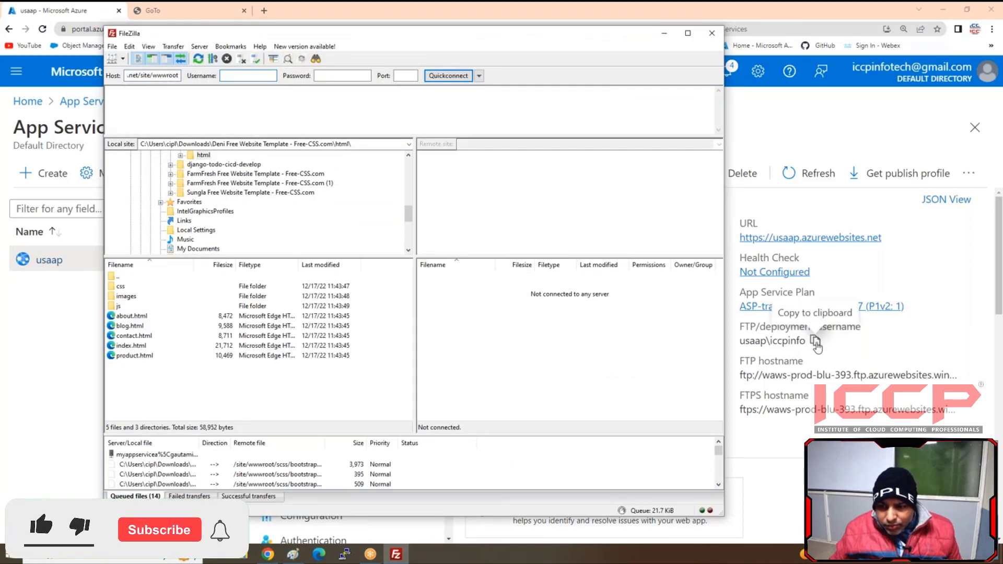
{"action": "left_click", "coordinate": [815, 342]}
{"action": "left_click", "coordinate": [396, 554]}
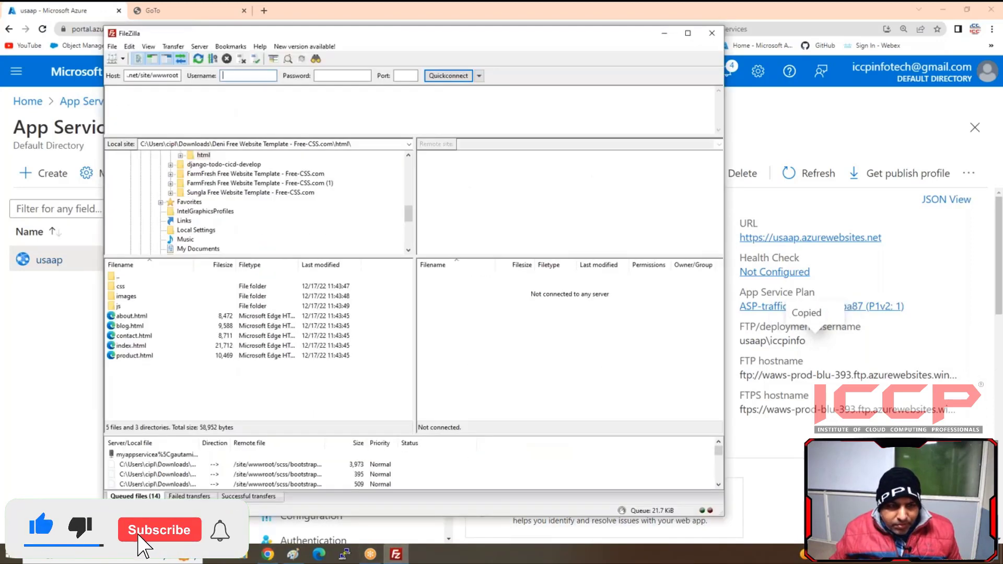
{"action": "key", "text": "ctrl+v"}
Step: Enter the FTP password, connect to the usaap server and accept its certificate
{"action": "left_click", "coordinate": [320, 75]}
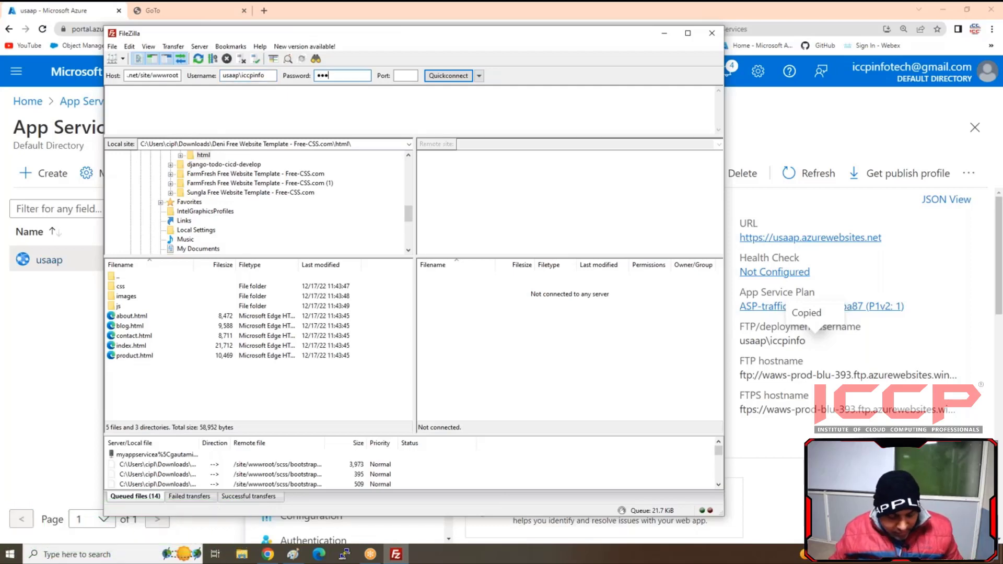
{"action": "left_click", "coordinate": [437, 77]}
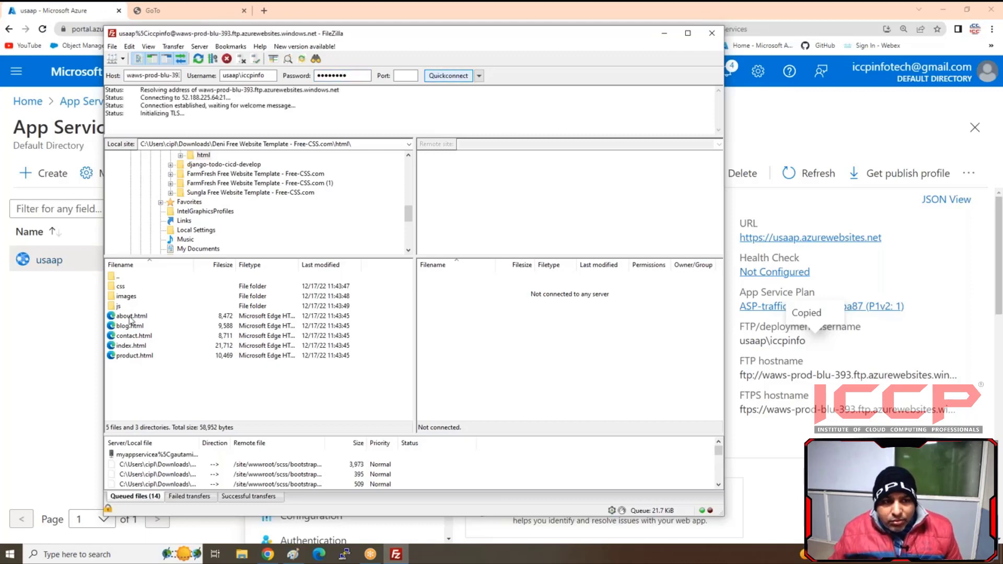
{"action": "left_click", "coordinate": [590, 443]}
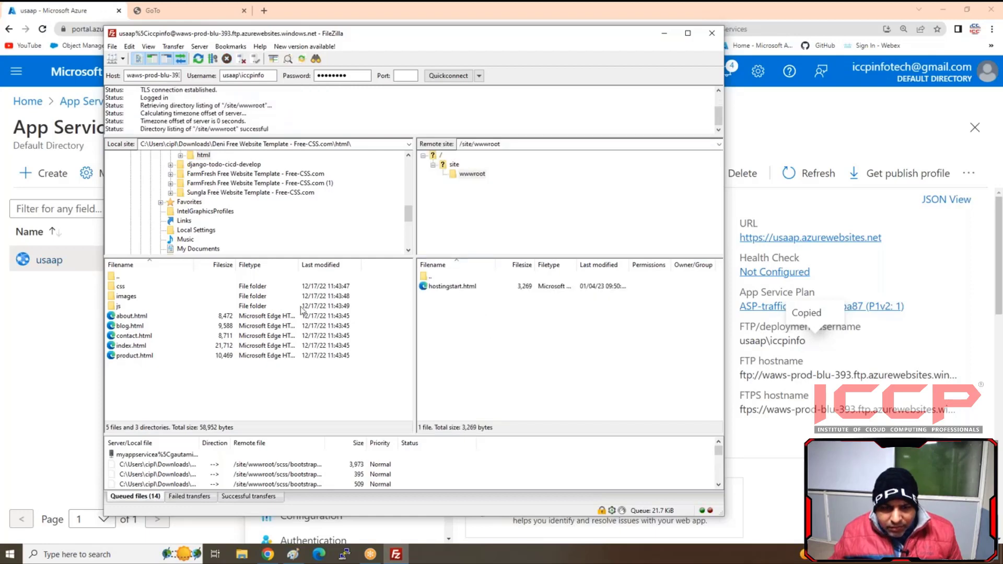
Step: Delete hostingstart.html from the remote wwwroot folder and upload all files and folders of the Deni template's html folder there
{"action": "right_click", "coordinate": [464, 289]}
{"action": "left_click", "coordinate": [490, 385]}
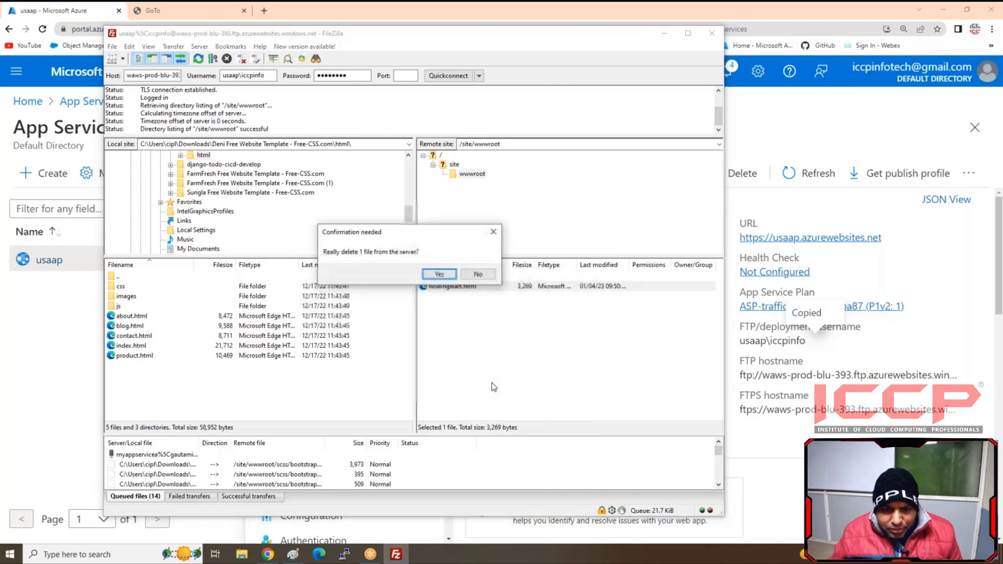
{"action": "left_click", "coordinate": [446, 274]}
{"action": "left_click_drag", "start_coordinate": [153, 380], "coordinate": [516, 342]}
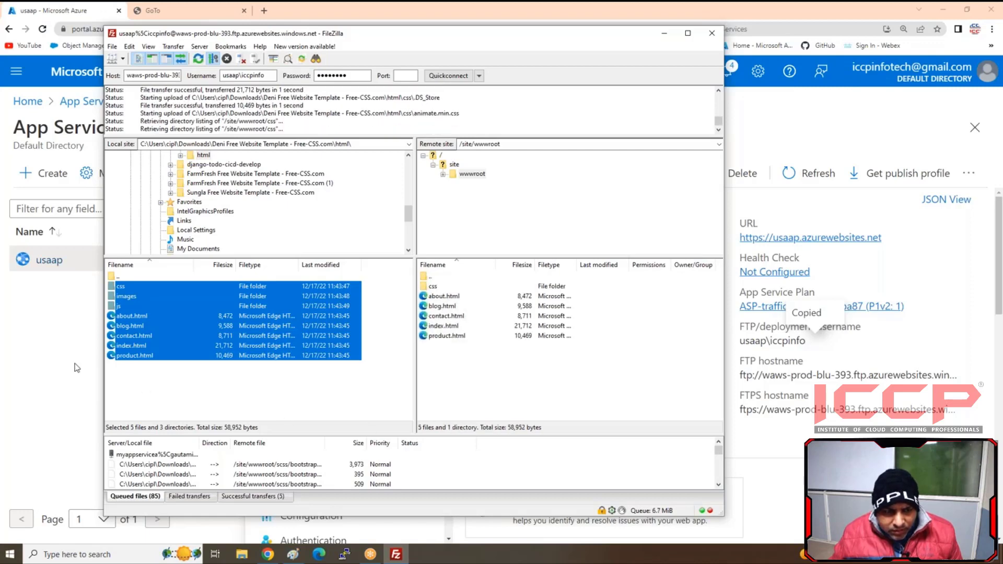
Step: Return to the Azure portal, refresh the App Services list and open the indiaapps web app
{"action": "left_click", "coordinate": [54, 357]}
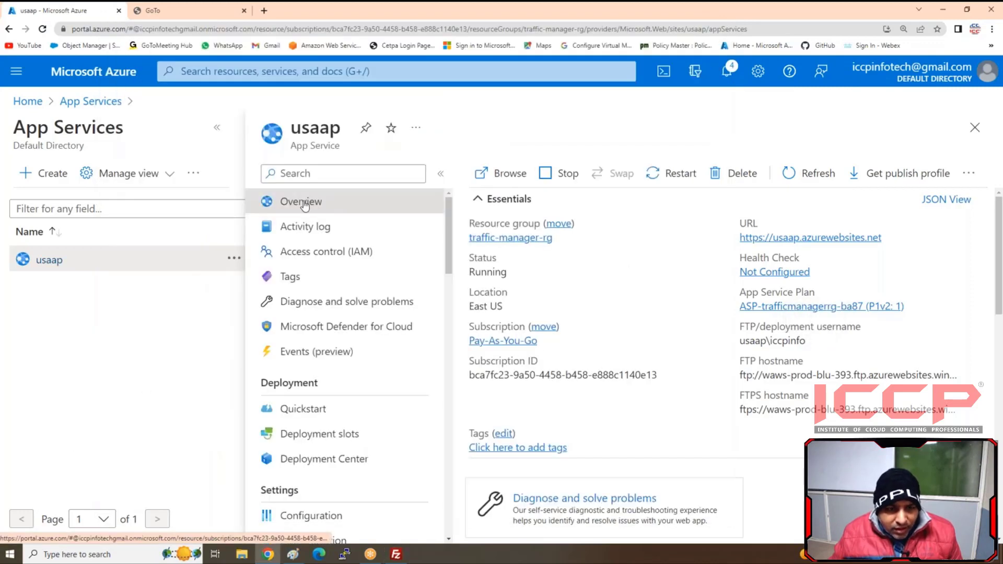
{"action": "left_click", "coordinate": [86, 101]}
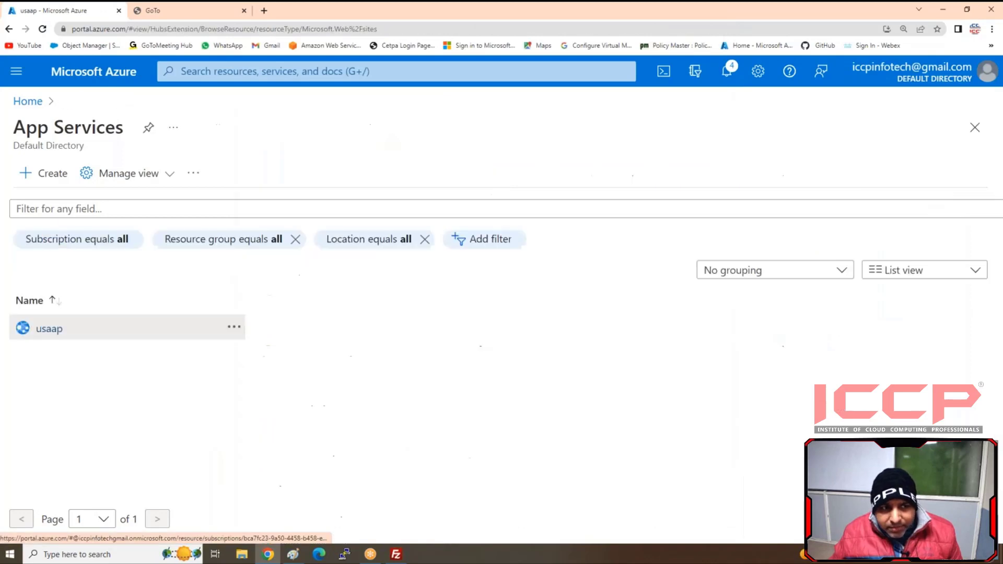
{"action": "left_click", "coordinate": [215, 175]}
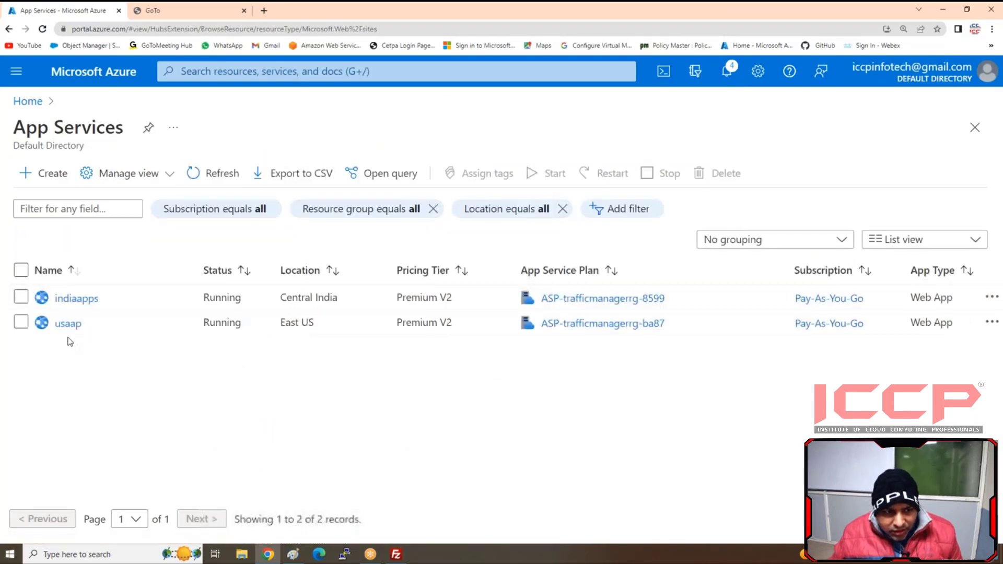
{"action": "left_click", "coordinate": [79, 300]}
{"action": "left_click", "coordinate": [79, 300]}
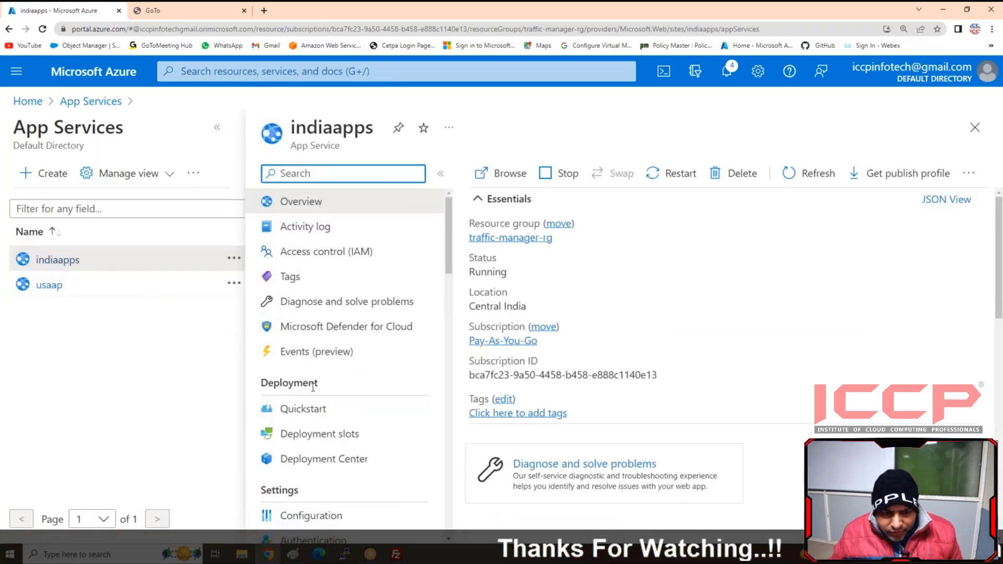
Step: Open the FTPS credentials in the indiaapps web app's Deployment Center
{"action": "scroll", "coordinate": [319, 406], "scroll_direction": "down", "scroll_amount": 1}
{"action": "left_click", "coordinate": [315, 407]}
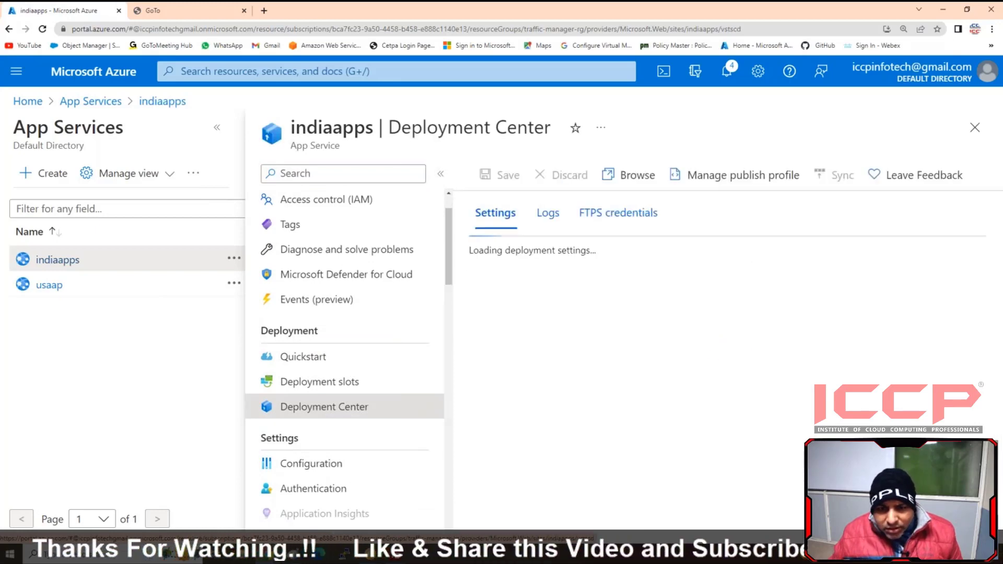
{"action": "left_click", "coordinate": [617, 214]}
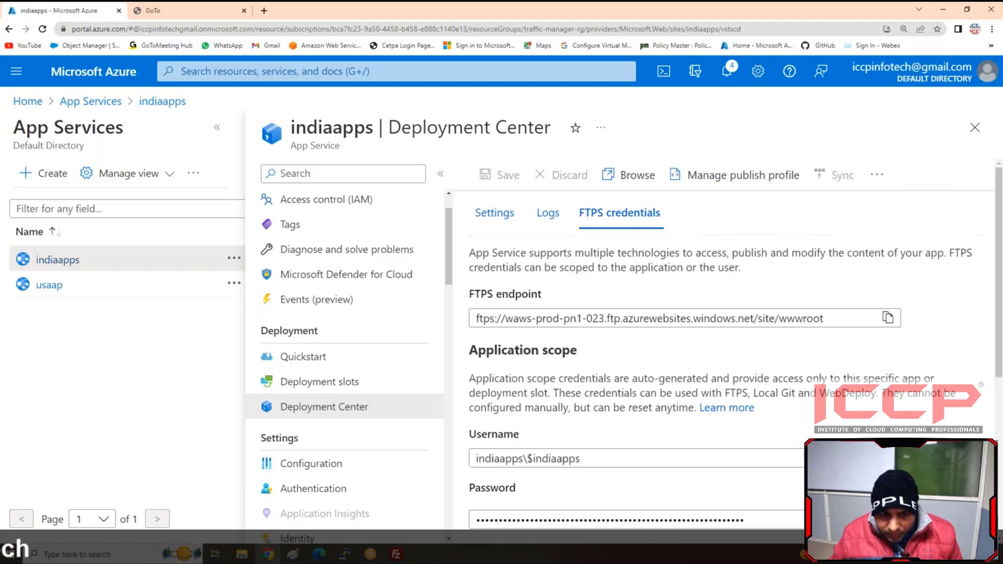
Step: Enter and confirm a password for the user-scope FTPS credentials of indiaapps, and save them
{"action": "scroll", "coordinate": [615, 431], "scroll_direction": "down", "scroll_amount": 1}
{"action": "scroll", "coordinate": [615, 431], "scroll_direction": "down", "scroll_amount": 5}
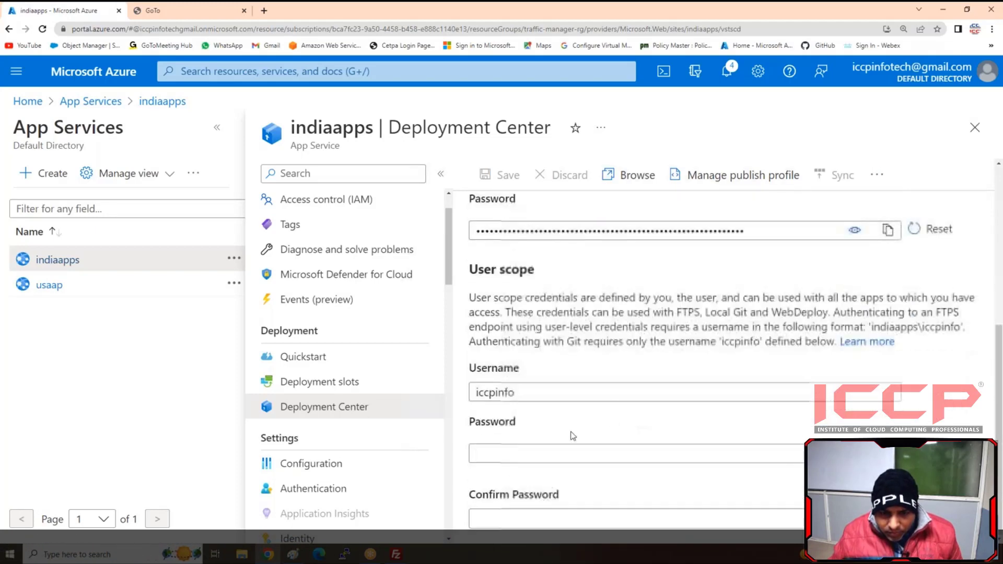
{"action": "left_click", "coordinate": [512, 456]}
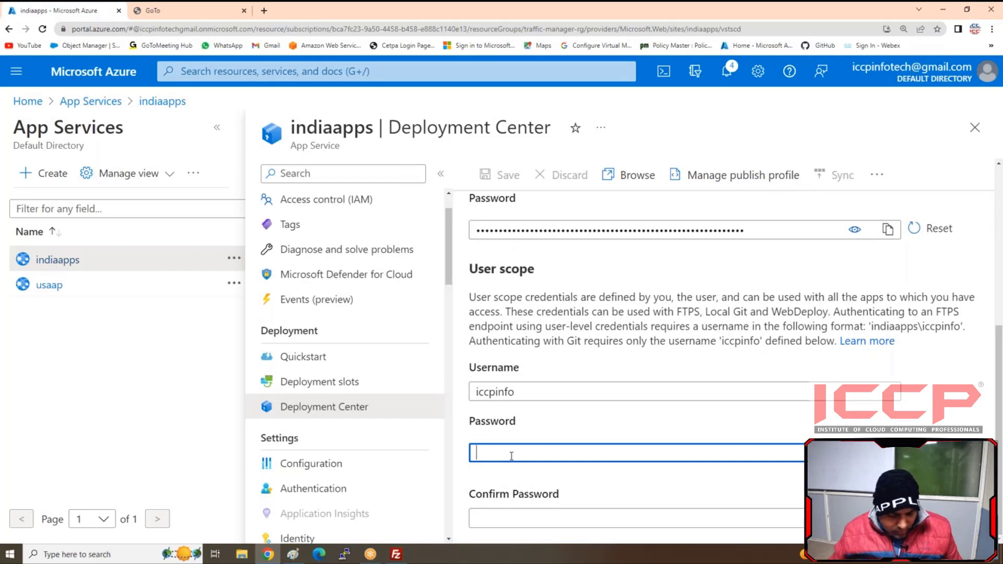
{"action": "type", "text": "***"}
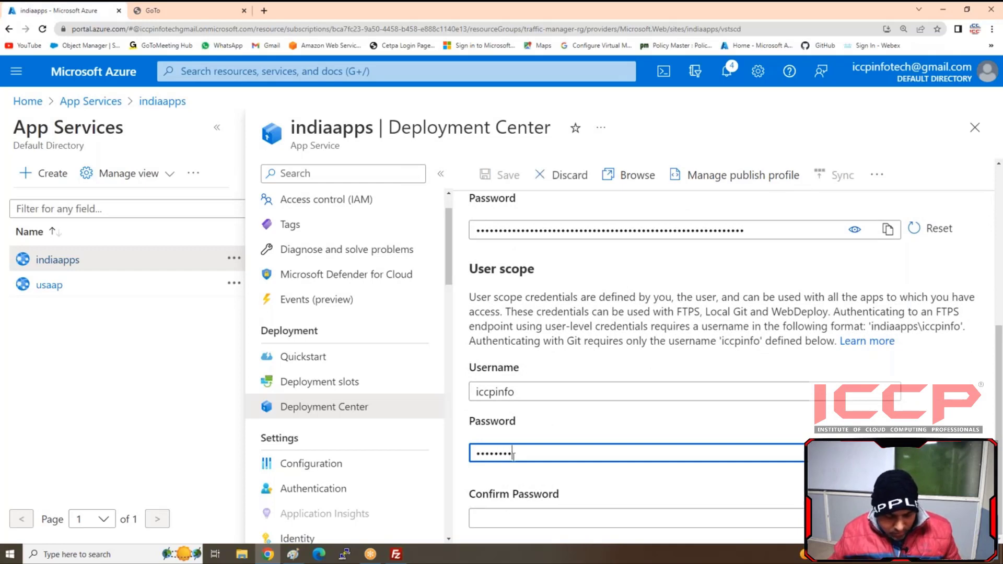
{"action": "left_click", "coordinate": [541, 516]}
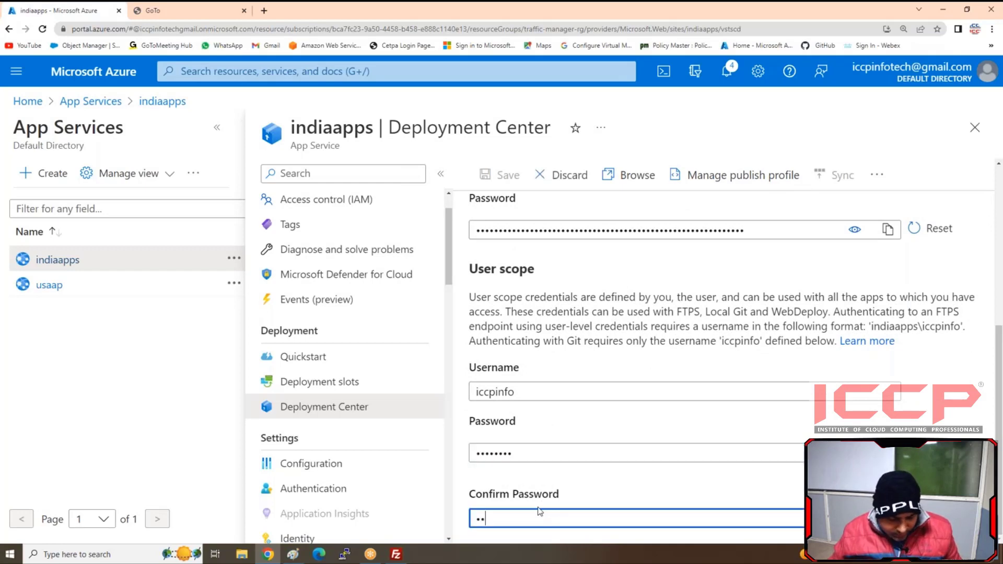
{"action": "type", "text": "********"}
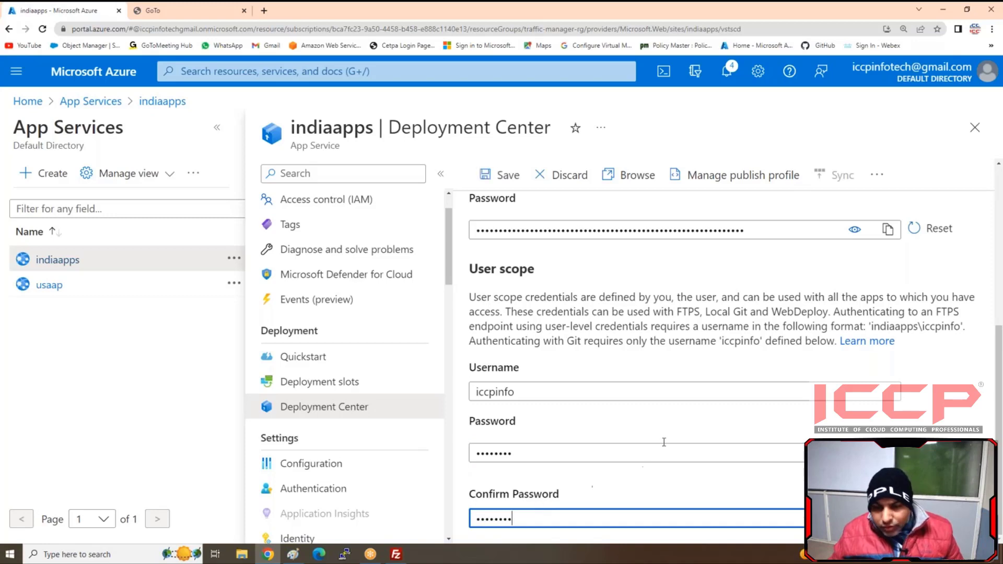
{"action": "left_click", "coordinate": [504, 176]}
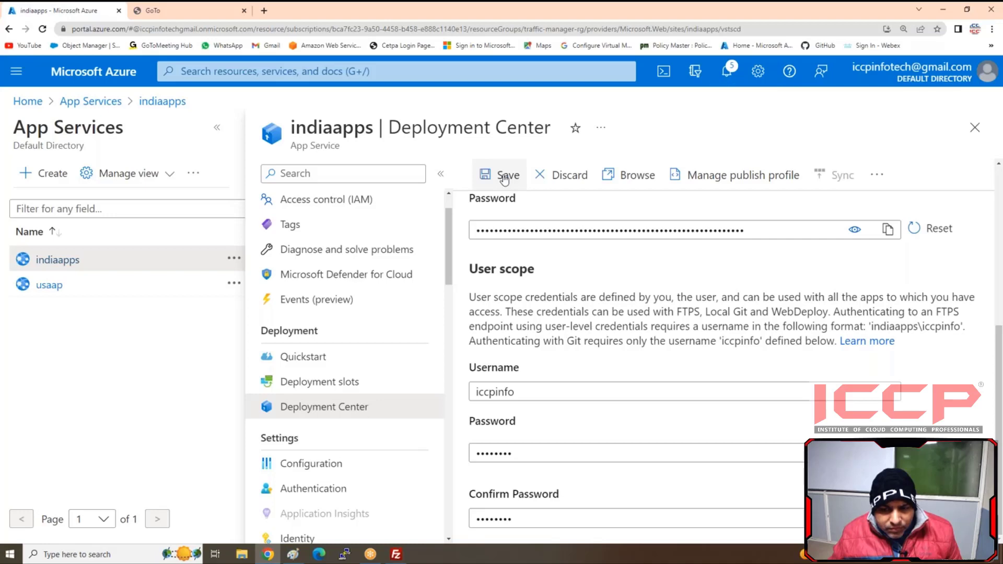
{"action": "left_click", "coordinate": [504, 176]}
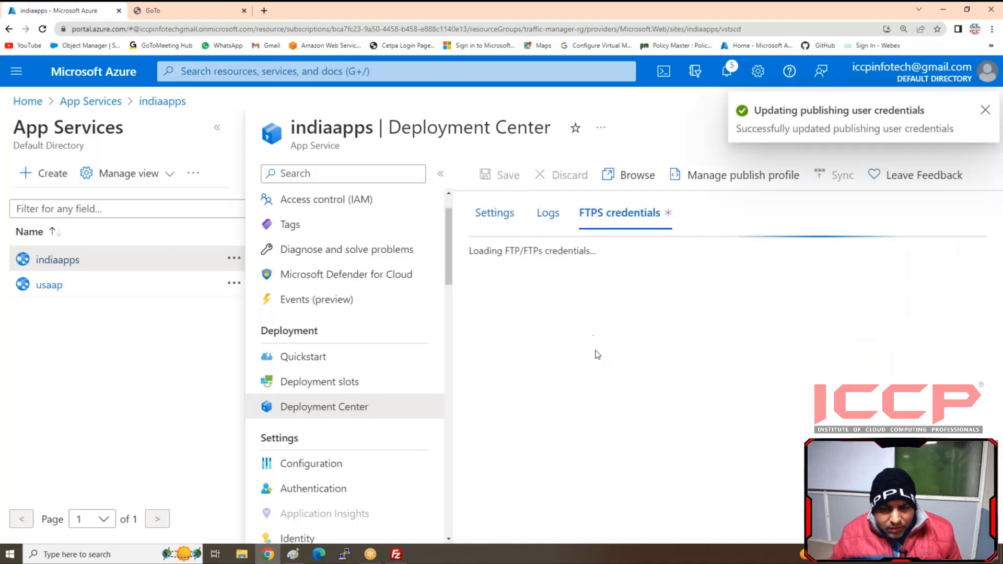
Step: Close the FileZilla session connected to usaap and copy the FTP hostname from the indiaapps web app's overview
{"action": "left_click", "coordinate": [396, 554]}
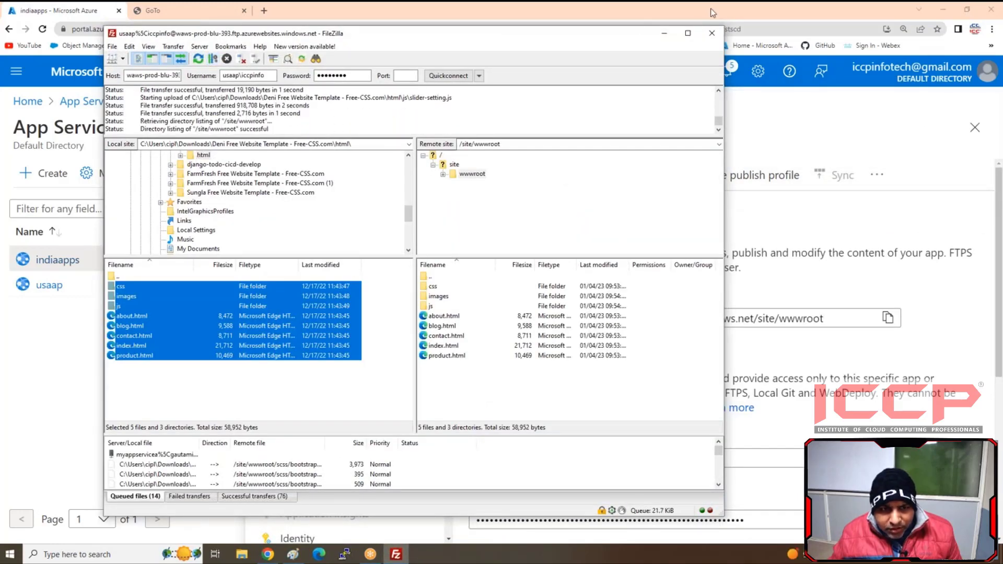
{"action": "left_click", "coordinate": [712, 33]}
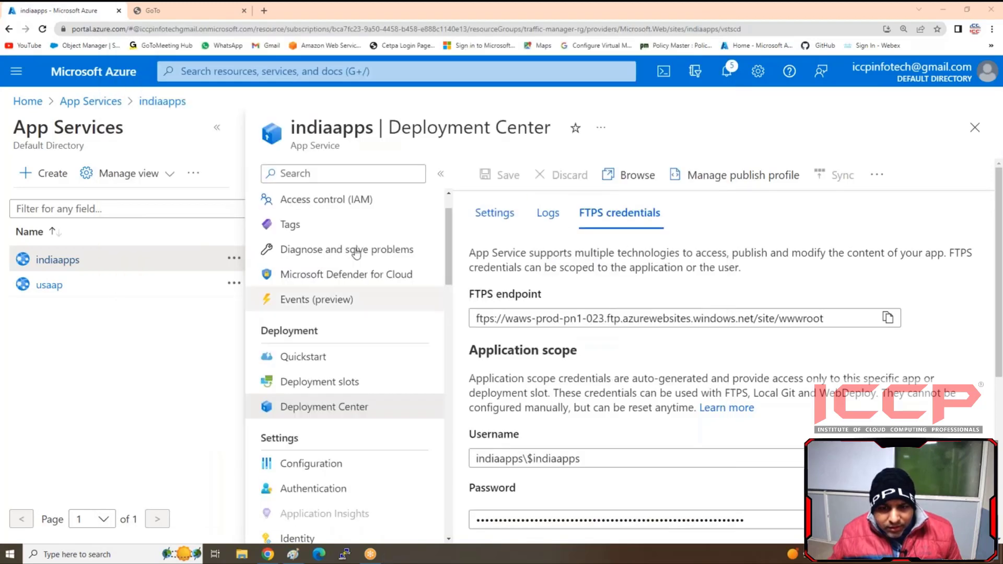
{"action": "scroll", "coordinate": [320, 227], "scroll_direction": "up", "scroll_amount": 2}
{"action": "left_click", "coordinate": [310, 202]}
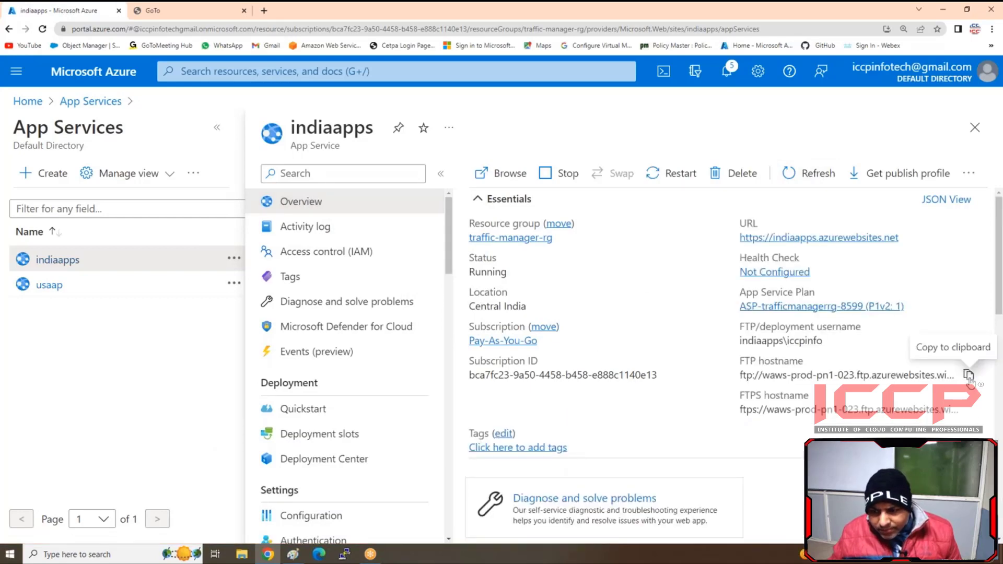
{"action": "left_click", "coordinate": [968, 374]}
Step: Launch FileZilla again and dismiss its update notice without installing the new version
{"action": "left_click", "coordinate": [63, 554]}
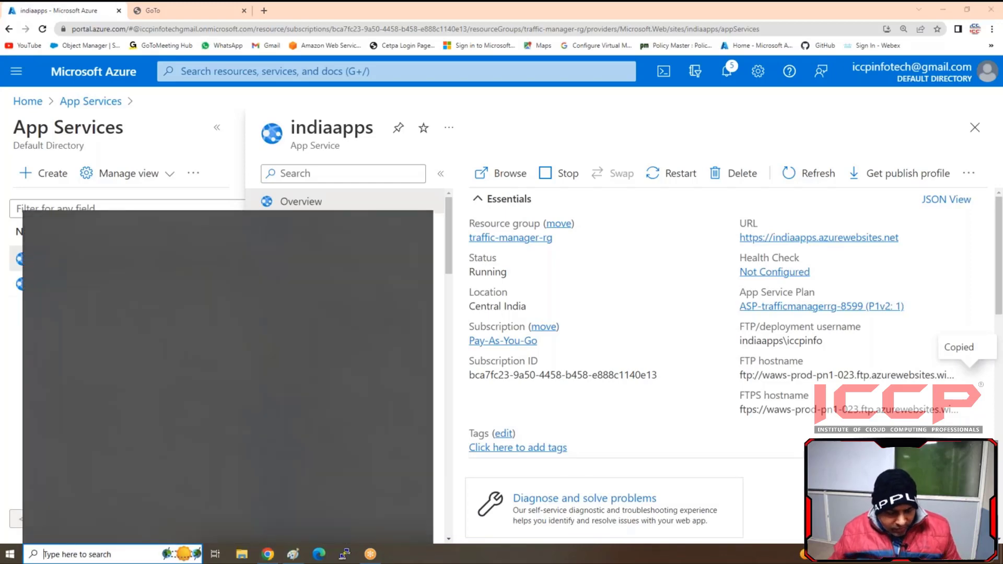
{"action": "type", "text": "fi"}
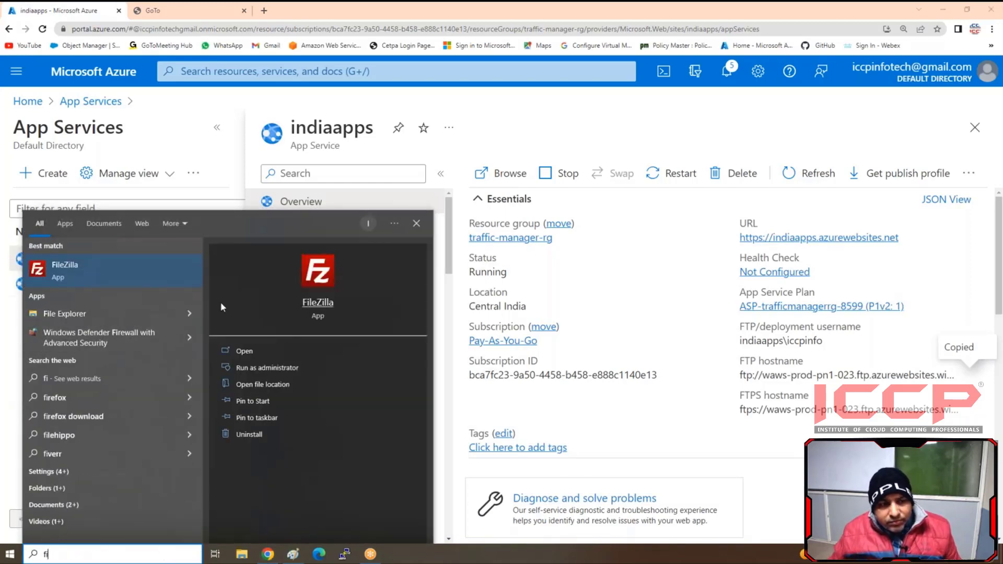
{"action": "left_click", "coordinate": [140, 278]}
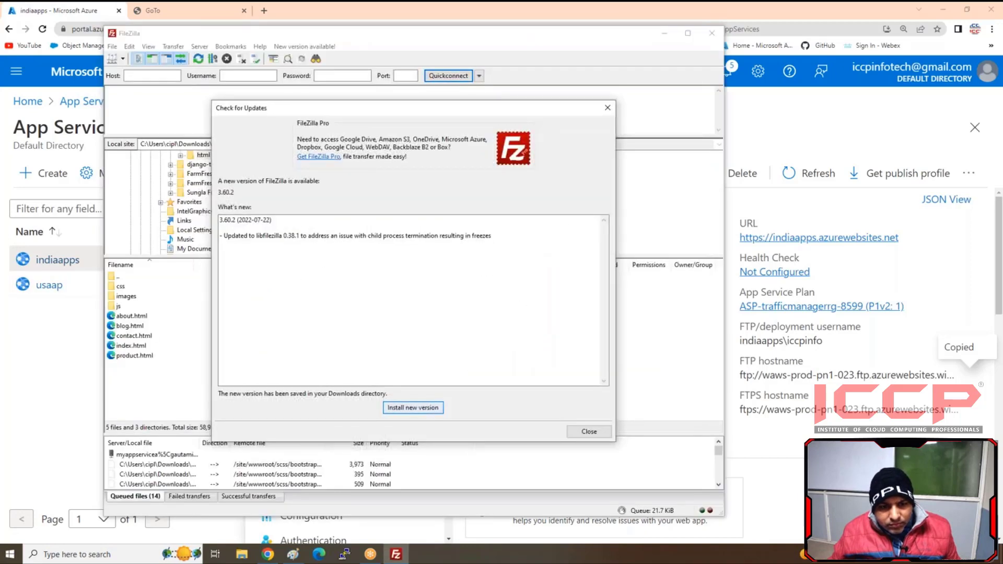
{"action": "left_click", "coordinate": [607, 109]}
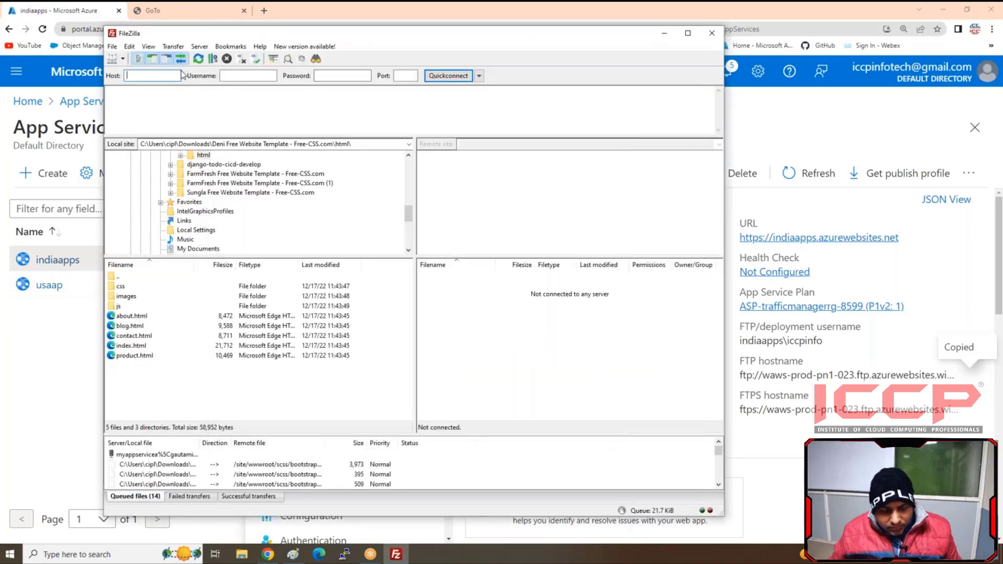
Step: Paste the indiaapps FTP hostname as the host, and copy its FTP/deployment username from the Azure overview into the username
{"action": "key", "text": "ctrl+v"}
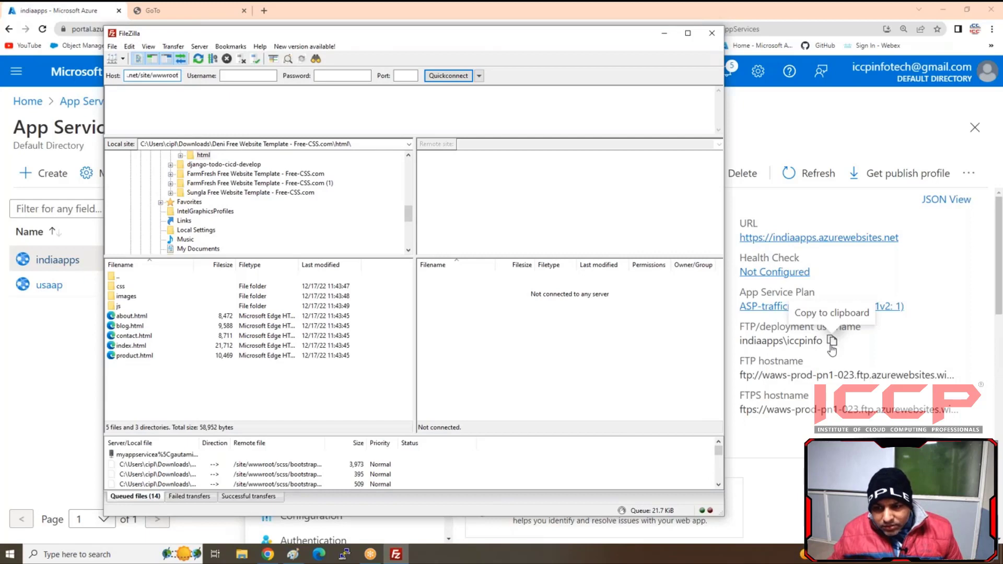
{"action": "left_click", "coordinate": [831, 345]}
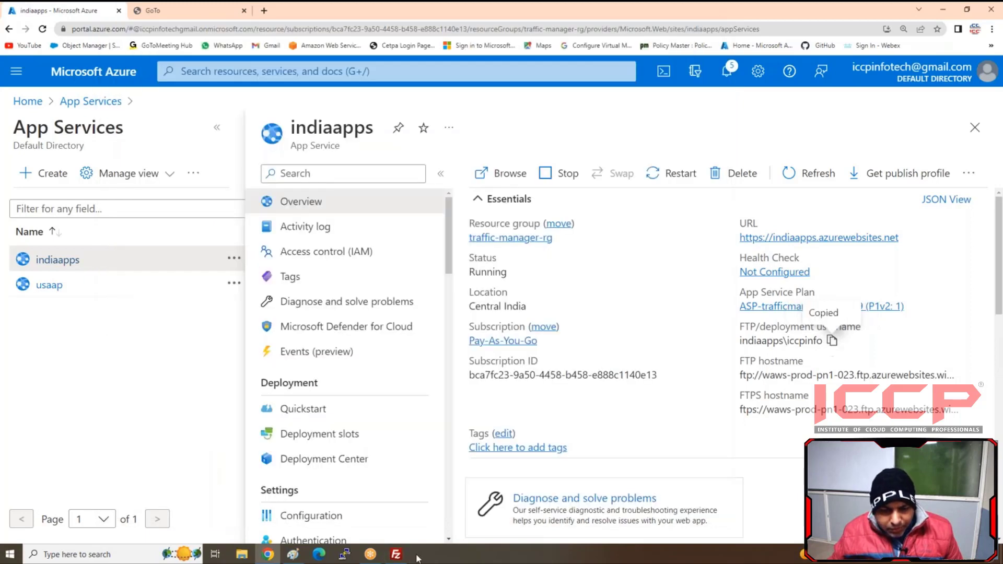
{"action": "left_click", "coordinate": [396, 554]}
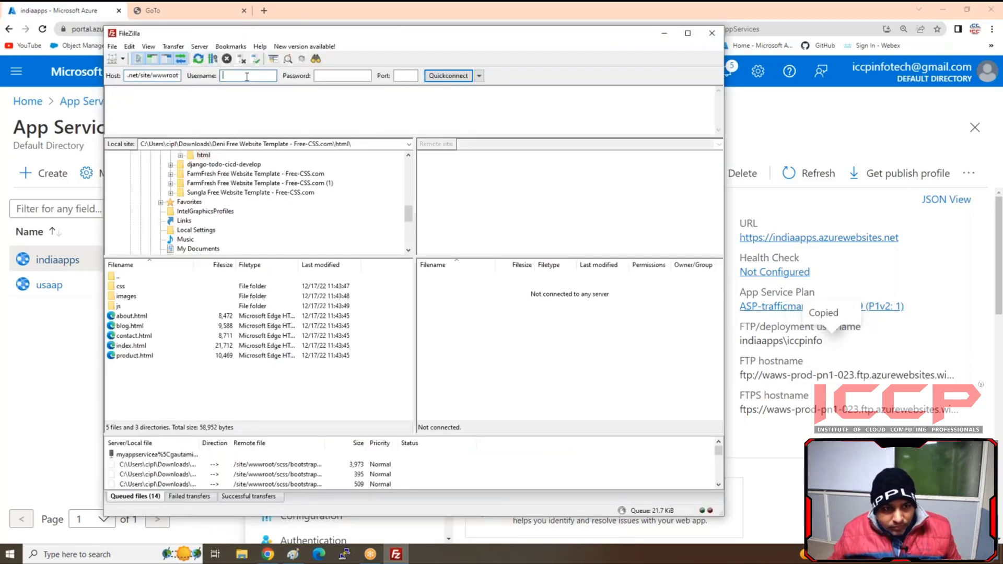
{"action": "key", "text": "ctrl+v"}
Step: Enter the FTP password, connect to the indiaapps server and trust its certificate
{"action": "left_click", "coordinate": [339, 76]}
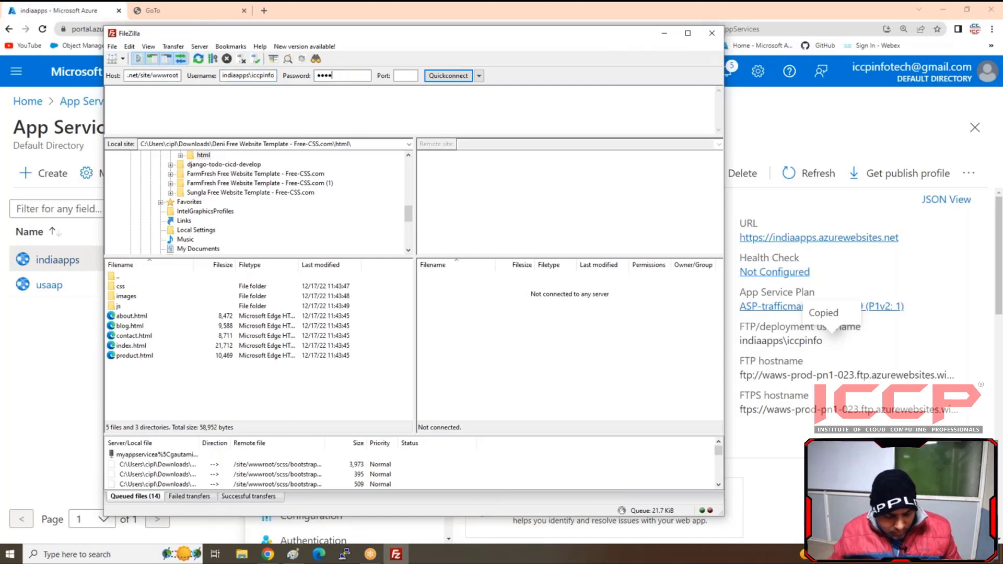
{"action": "left_click", "coordinate": [463, 77]}
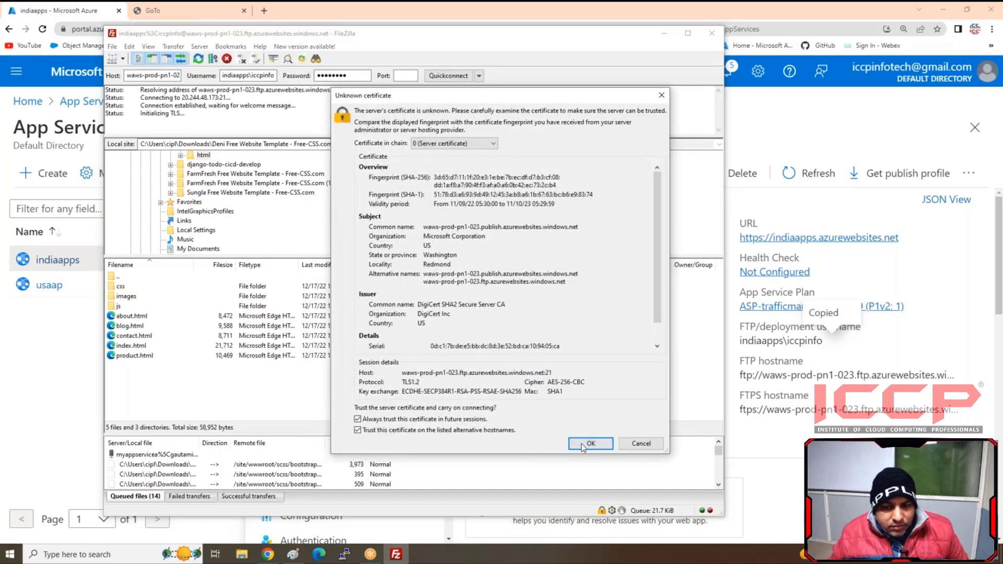
{"action": "left_click", "coordinate": [583, 445]}
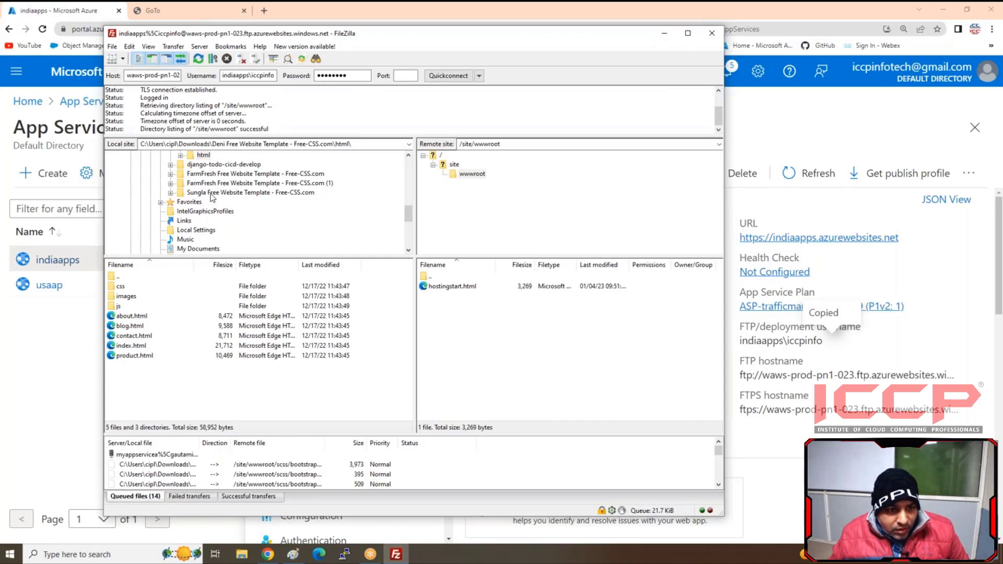
Step: Open the Sungla template's html folder locally and delete hostingstart.html from the remote wwwroot folder
{"action": "left_click", "coordinate": [211, 193]}
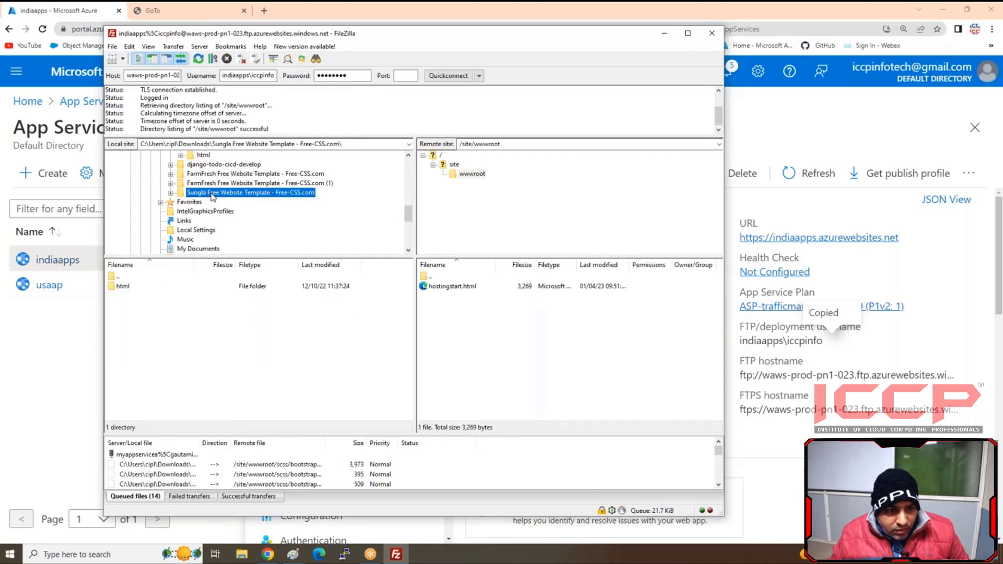
{"action": "double_click", "coordinate": [122, 287]}
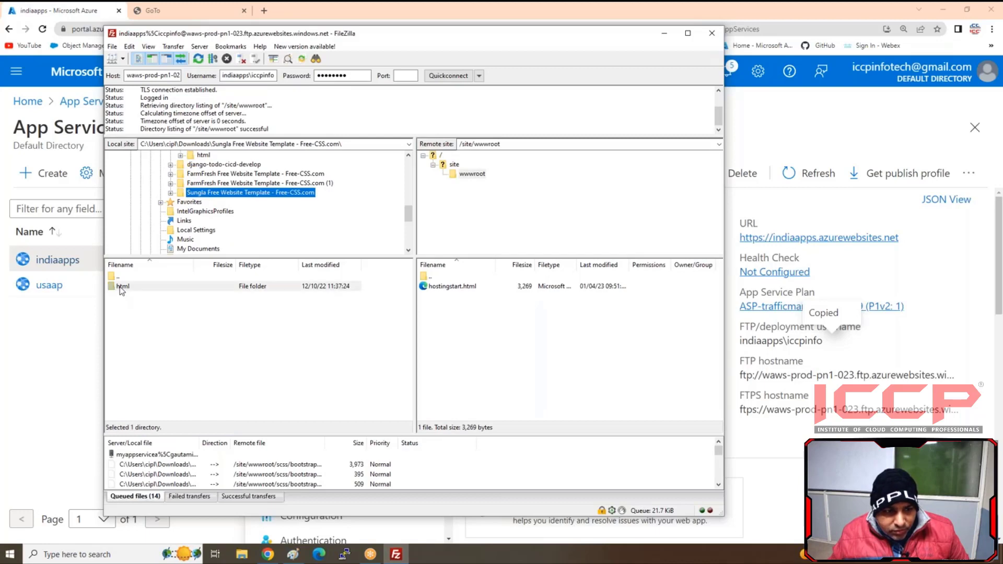
{"action": "right_click", "coordinate": [447, 287]}
{"action": "left_click", "coordinate": [473, 379]}
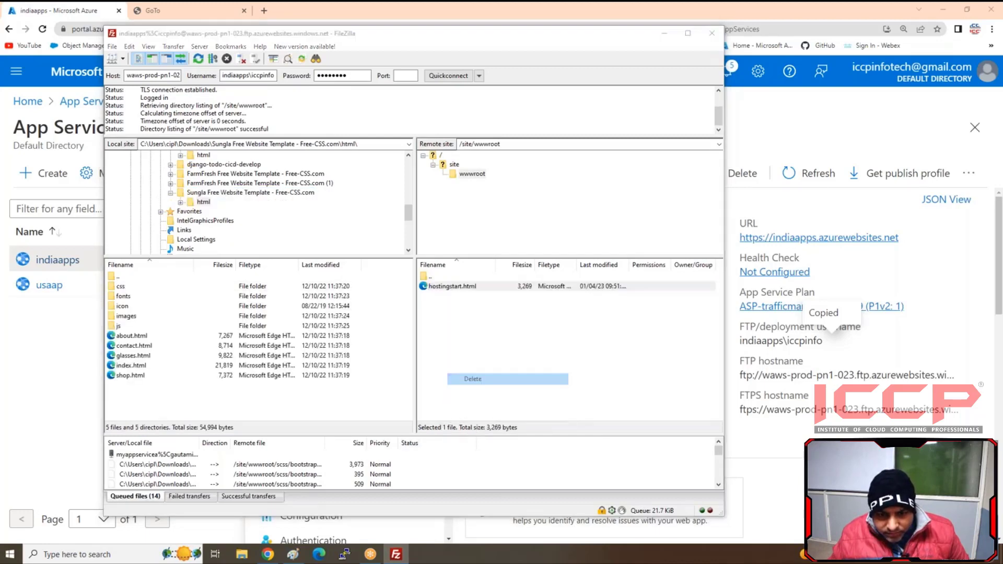
{"action": "left_click", "coordinate": [433, 276]}
Step: Upload all files and folders of the Sungla html folder to the indiaapps wwwroot, and minimize FileZilla
{"action": "left_click_drag", "start_coordinate": [166, 390], "coordinate": [306, 291]}
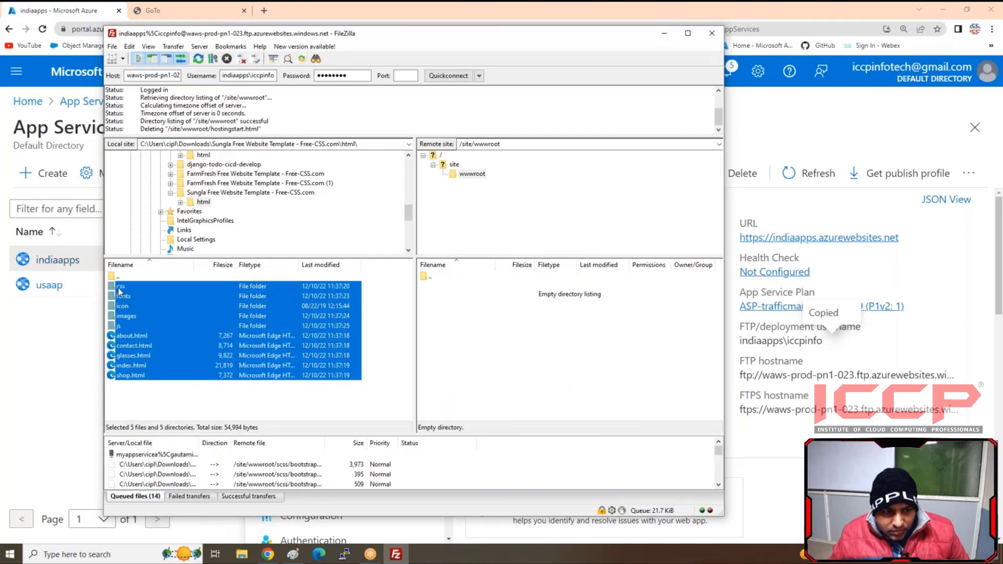
{"action": "left_click_drag", "start_coordinate": [591, 339], "coordinate": [628, 341]}
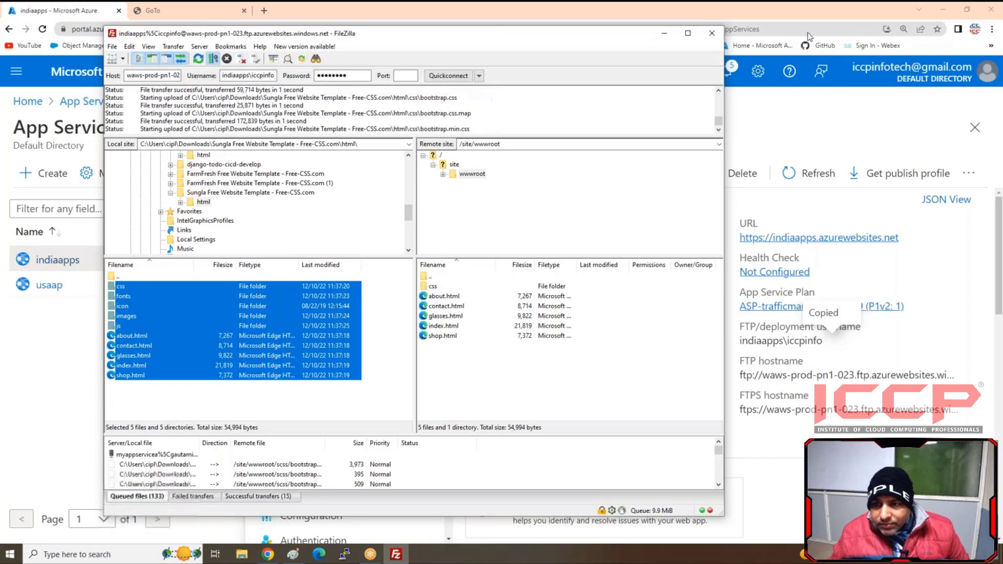
{"action": "left_click", "coordinate": [791, 19]}
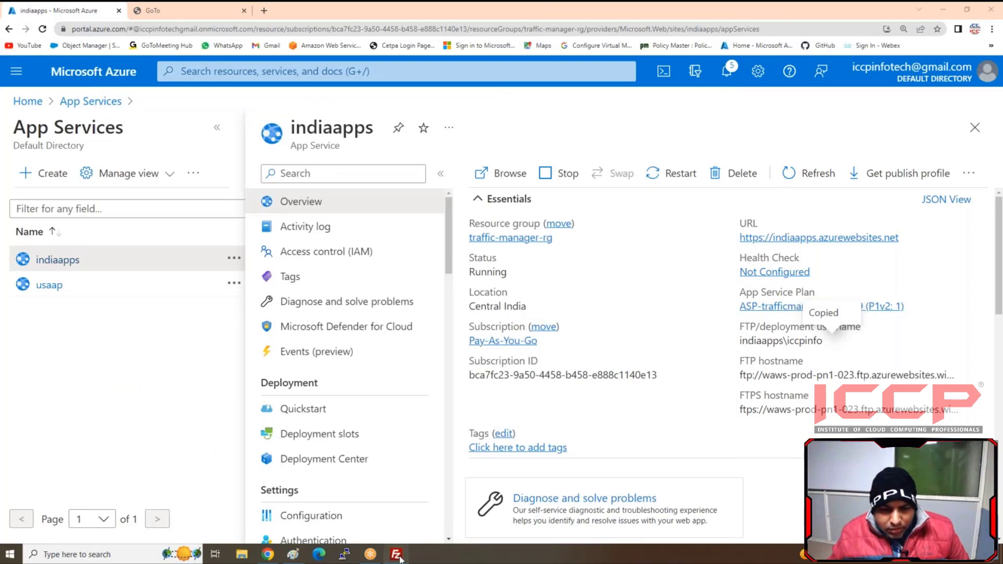
{"action": "key", "text": "alt+Tab"}
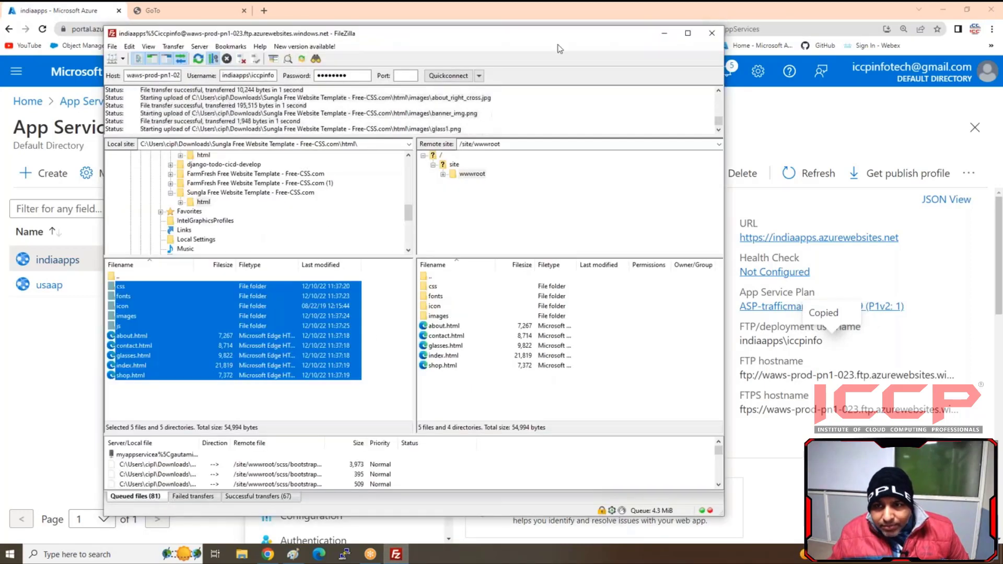
{"action": "left_click_drag", "start_coordinate": [531, 34], "coordinate": [523, 94]}
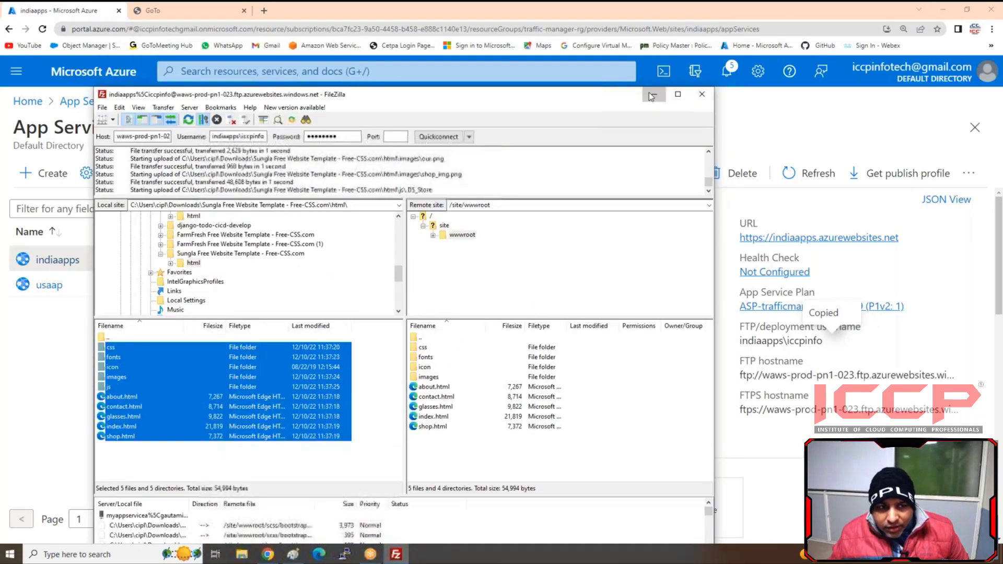
{"action": "left_click", "coordinate": [652, 95]}
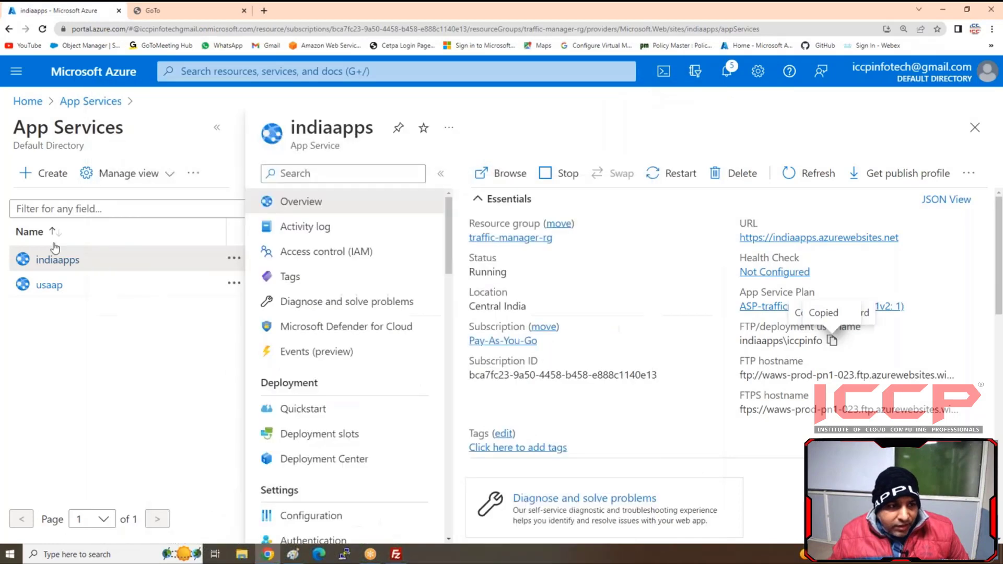
Step: Copy the usaap web app's URL from its Azure overview and load the site in the GoTo browser tab
{"action": "left_click", "coordinate": [44, 287]}
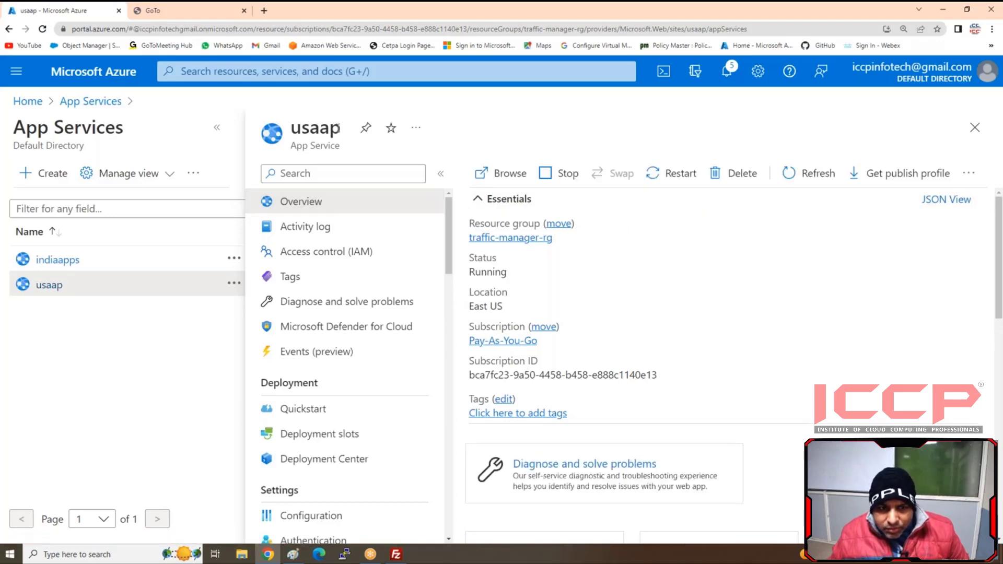
{"action": "left_click", "coordinate": [891, 239]}
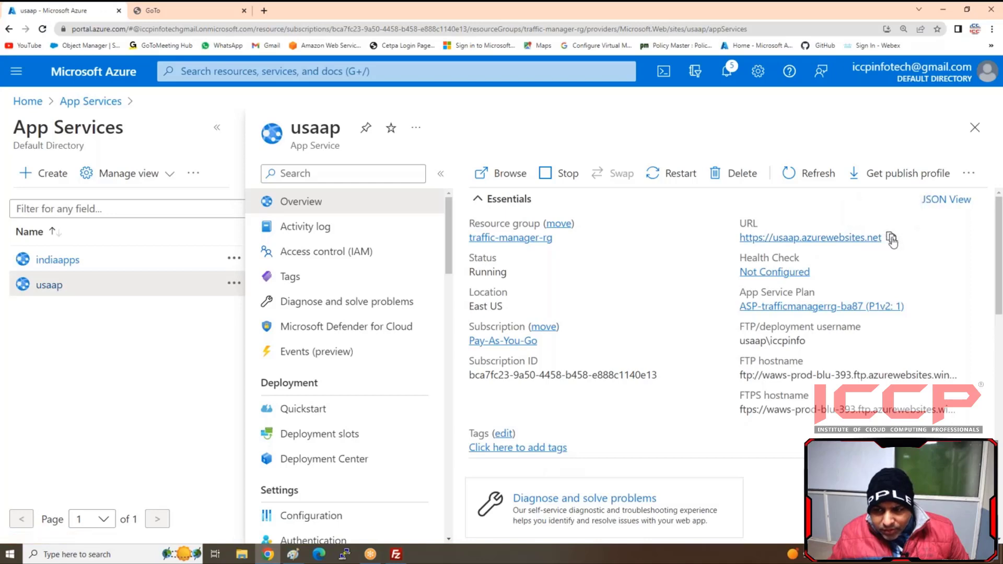
{"action": "left_click", "coordinate": [180, 11]}
{"action": "left_click", "coordinate": [179, 30]}
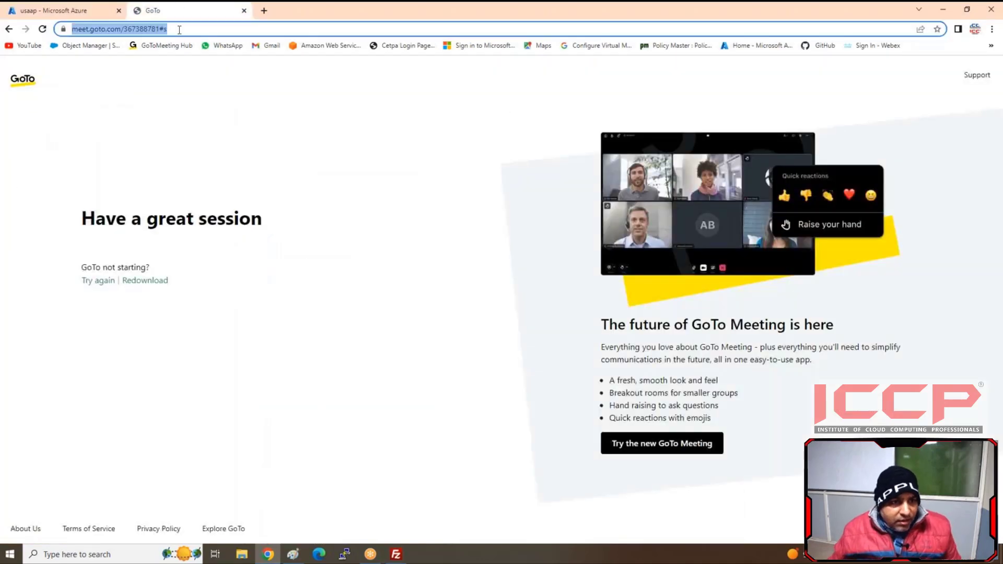
{"action": "key", "text": "ctrl+v"}
{"action": "key", "text": "Return"}
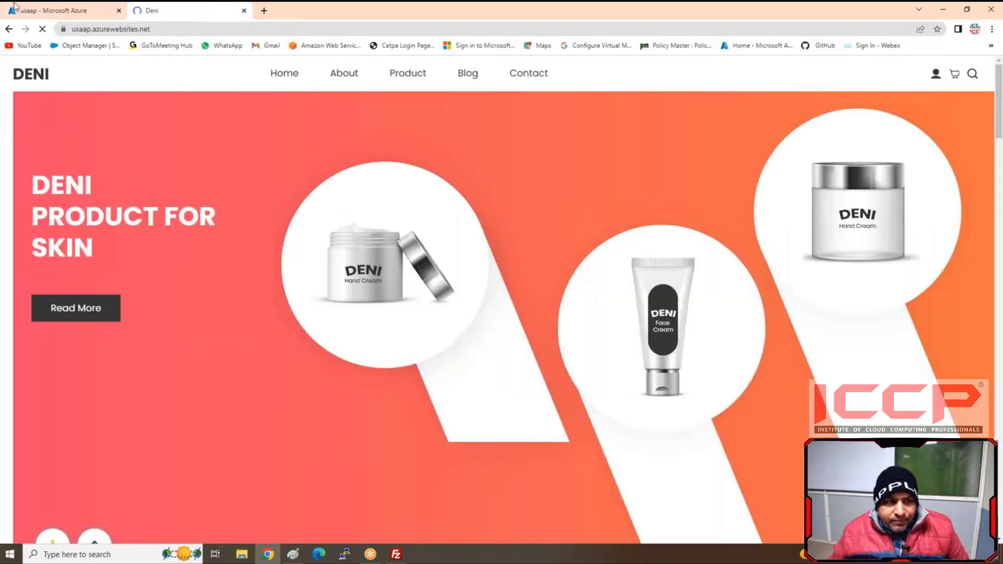
Step: Copy the indiaapps web app's URL from its refreshed Azure overview and load the site in a new browser tab
{"action": "left_click", "coordinate": [44, 11]}
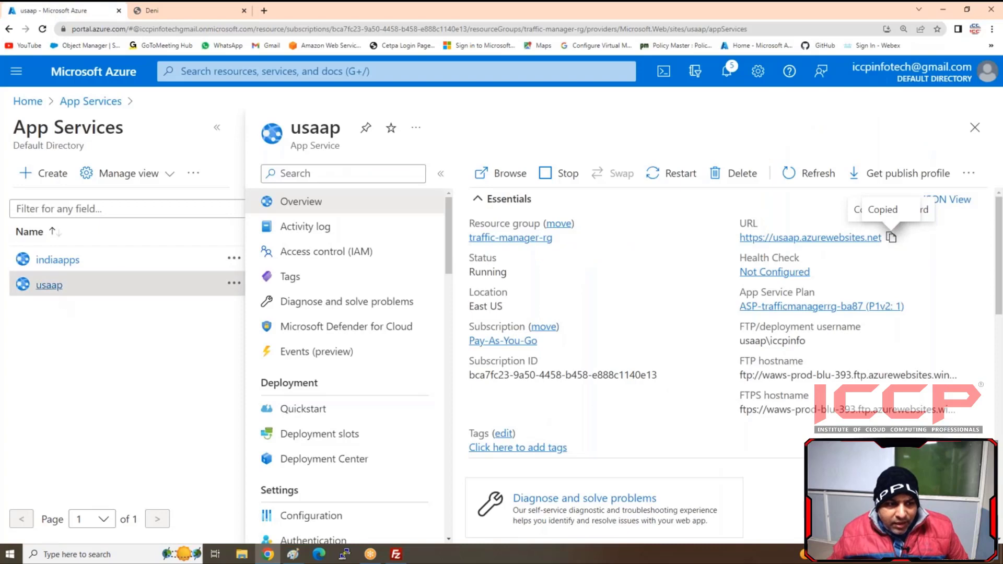
{"action": "left_click", "coordinate": [53, 260]}
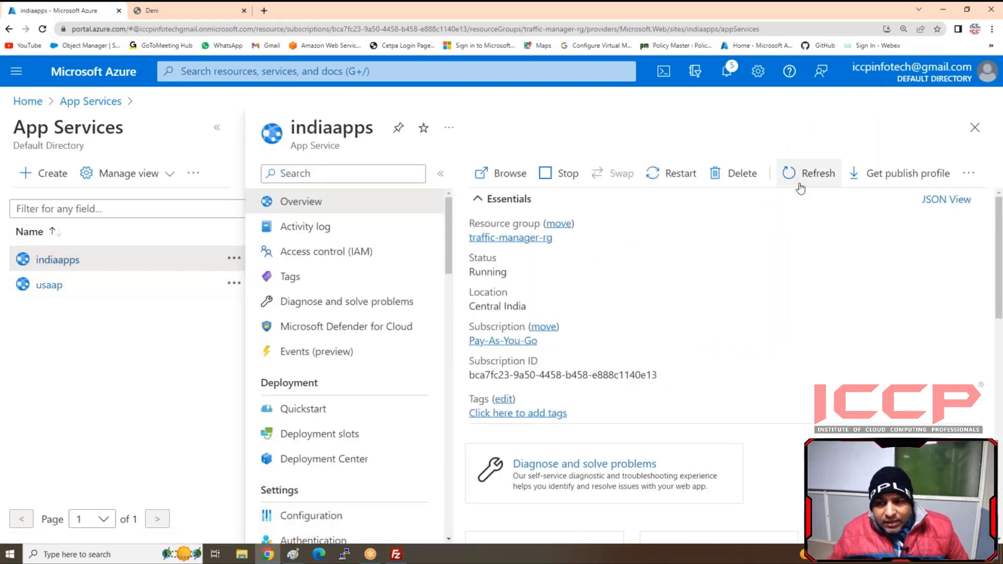
{"action": "left_click", "coordinate": [830, 184]}
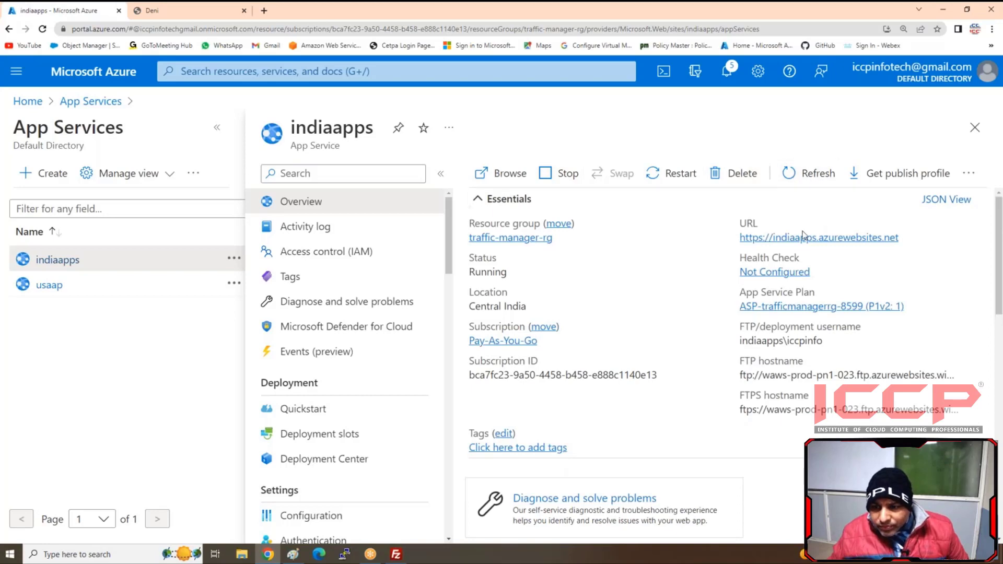
{"action": "left_click", "coordinate": [907, 238]}
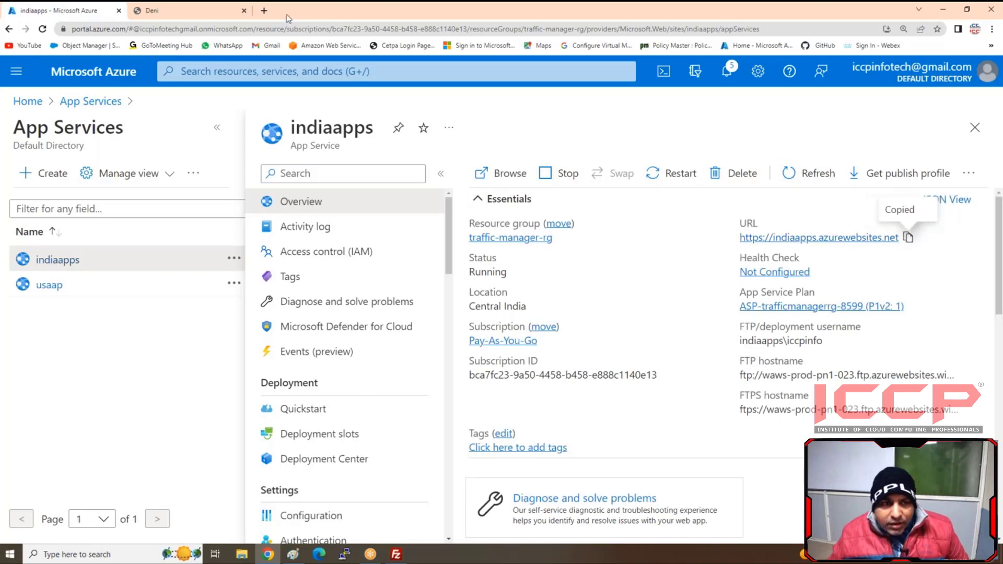
{"action": "left_click", "coordinate": [263, 11]}
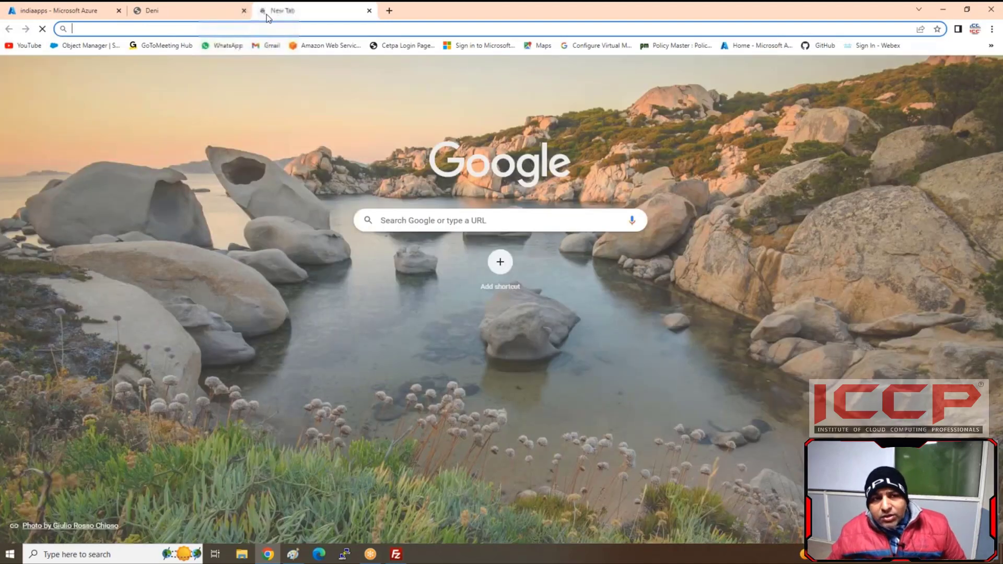
{"action": "key", "text": "ctrl+v"}
{"action": "key", "text": "Return"}
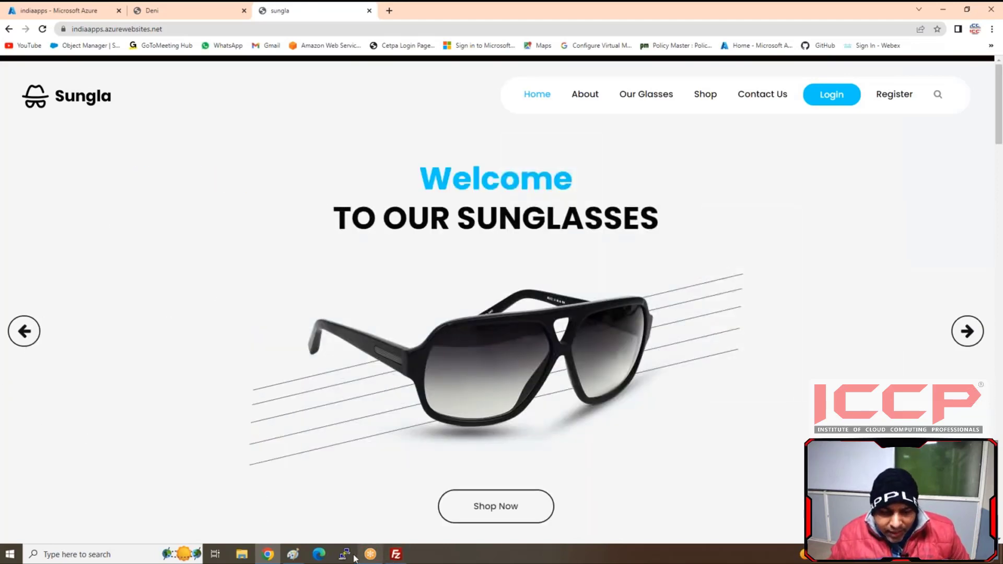
Step: Switch to Paint and undo the purple annotations, connectors and user arrows on the Azure Traffic Manager diagram
{"action": "left_click", "coordinate": [292, 555]}
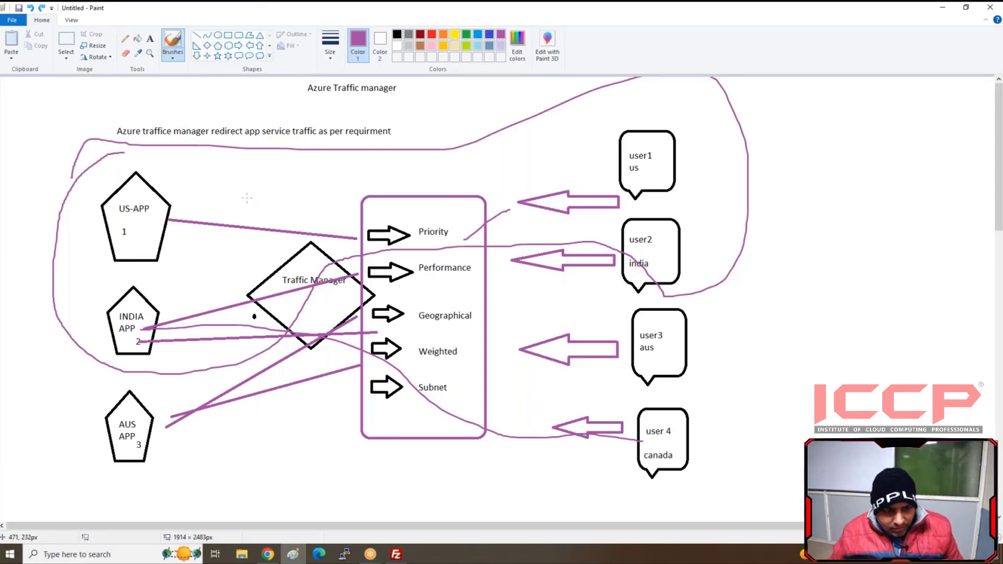
{"action": "key", "text": "ctrl+z"}
{"action": "key", "text": "ctrl+z"}
{"action": "key", "text": "ctrl+z"}
{"action": "key", "text": "ctrl+z"}
{"action": "key", "text": "ctrl+z"}
{"action": "key", "text": "ctrl+z"}
{"action": "key", "text": "ctrl+z"}
{"action": "key", "text": "ctrl+z"}
{"action": "key", "text": "ctrl+z"}
{"action": "key", "text": "ctrl+z"}
{"action": "key", "text": "ctrl+z"}
{"action": "key", "text": "ctrl+z"}
{"action": "key", "text": "ctrl+z"}
{"action": "key", "text": "ctrl+z"}
{"action": "key", "text": "ctrl+z"}
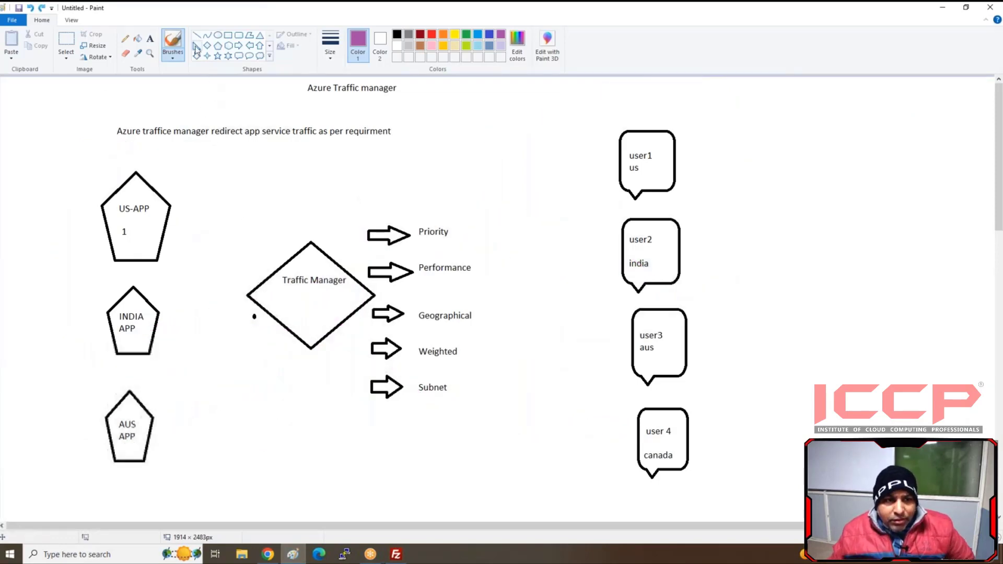
Step: Cross out the US, India and AUS app shapes with purple lines, and undo the crosses
{"action": "left_click", "coordinate": [197, 35]}
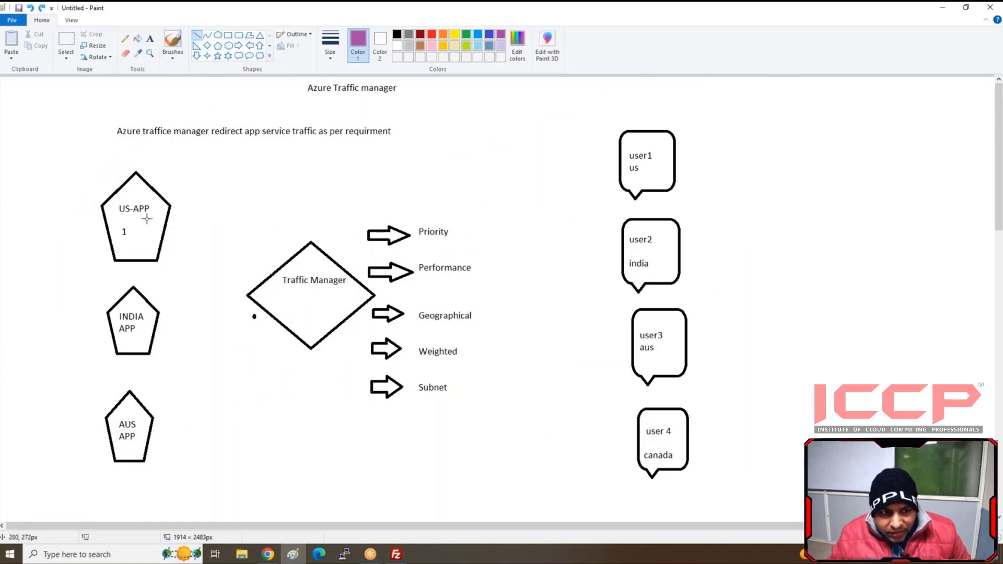
{"action": "mouse_move", "coordinate": [147, 218]}
{"action": "left_mouse_down"}
{"action": "mouse_move", "coordinate": [125, 244]}
{"action": "mouse_move", "coordinate": [147, 244]}
{"action": "left_mouse_up"}
{"action": "mouse_move", "coordinate": [154, 307]}
{"action": "left_mouse_down"}
{"action": "mouse_move", "coordinate": [145, 337]}
{"action": "mouse_move", "coordinate": [154, 332]}
{"action": "left_mouse_up"}
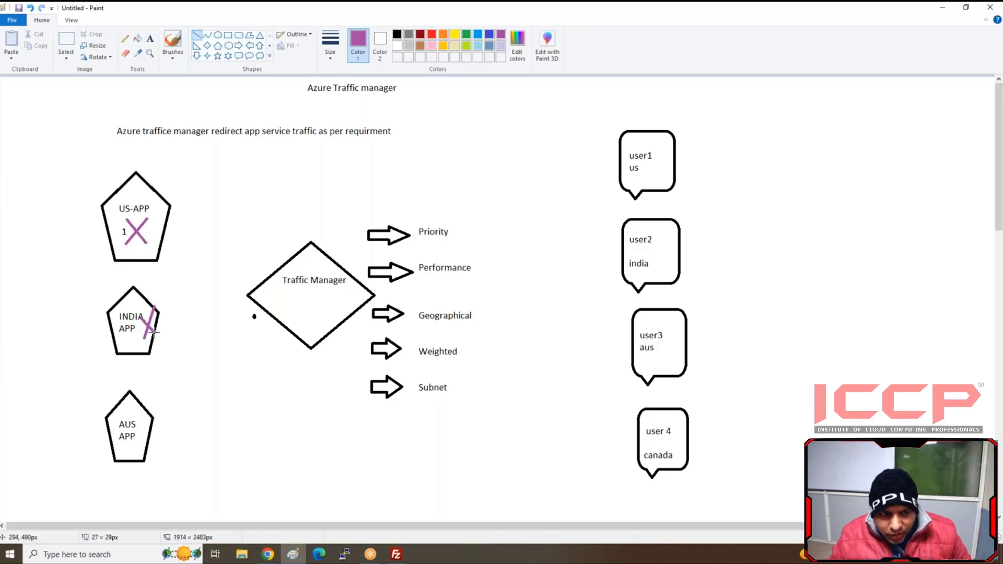
{"action": "mouse_move", "coordinate": [143, 392]}
{"action": "left_mouse_down"}
{"action": "mouse_move", "coordinate": [128, 431]}
{"action": "mouse_move", "coordinate": [149, 433]}
{"action": "left_mouse_up"}
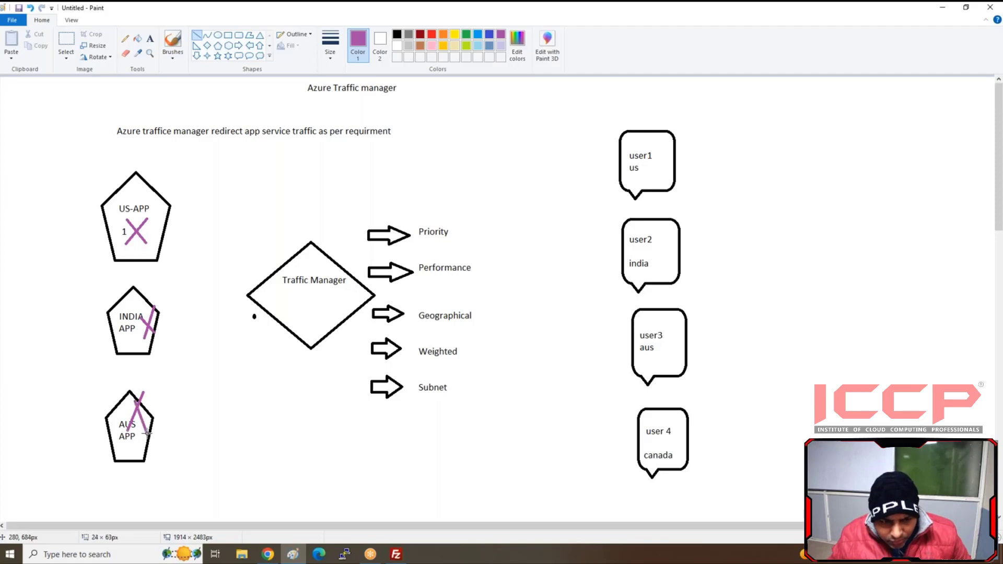
{"action": "key", "text": "ctrl+z"}
{"action": "key", "text": "ctrl+z"}
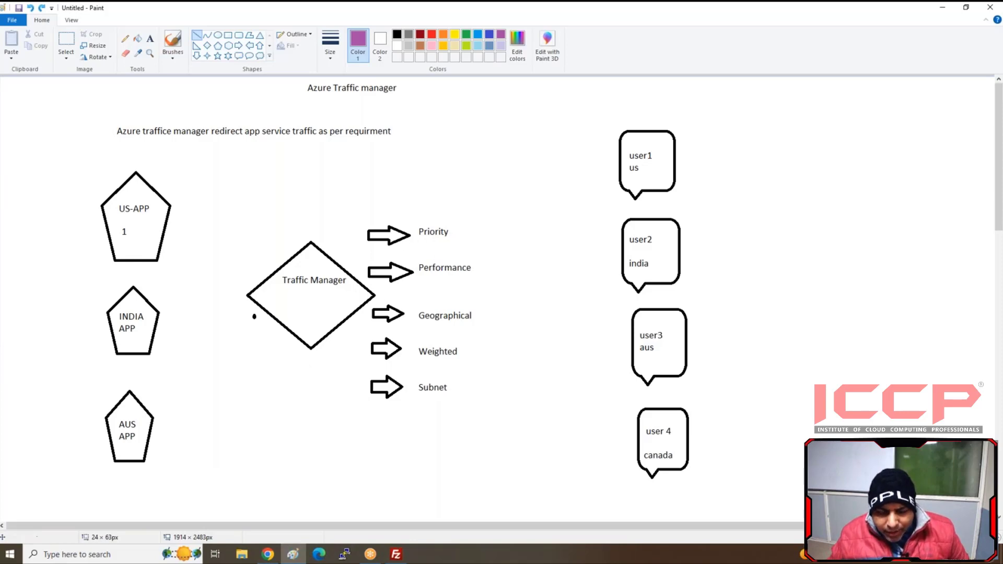
Step: Return to Chrome and close the Sungla and Deni website tabs, keeping only the Azure portal tab
{"action": "left_click", "coordinate": [267, 557]}
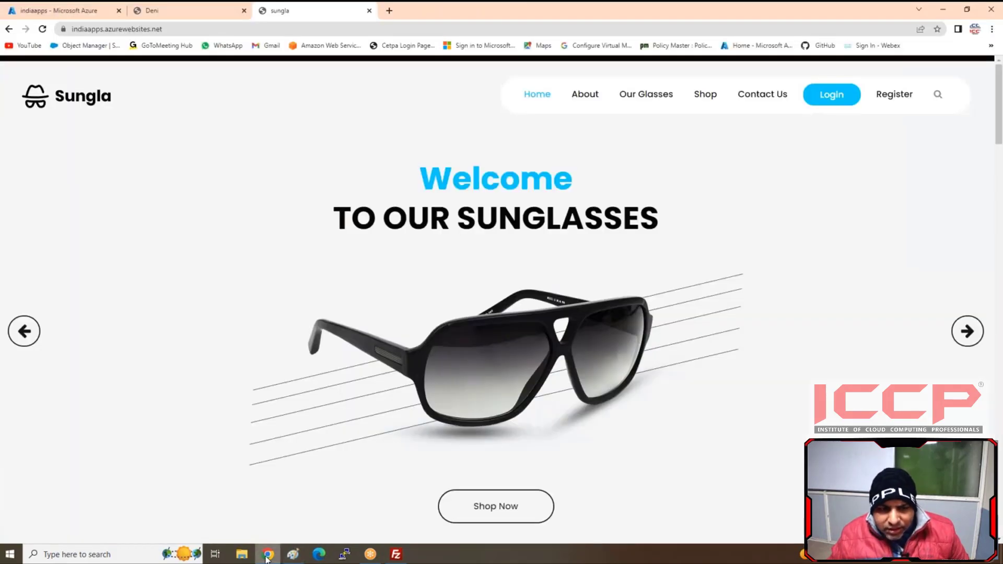
{"action": "left_click", "coordinate": [267, 556]}
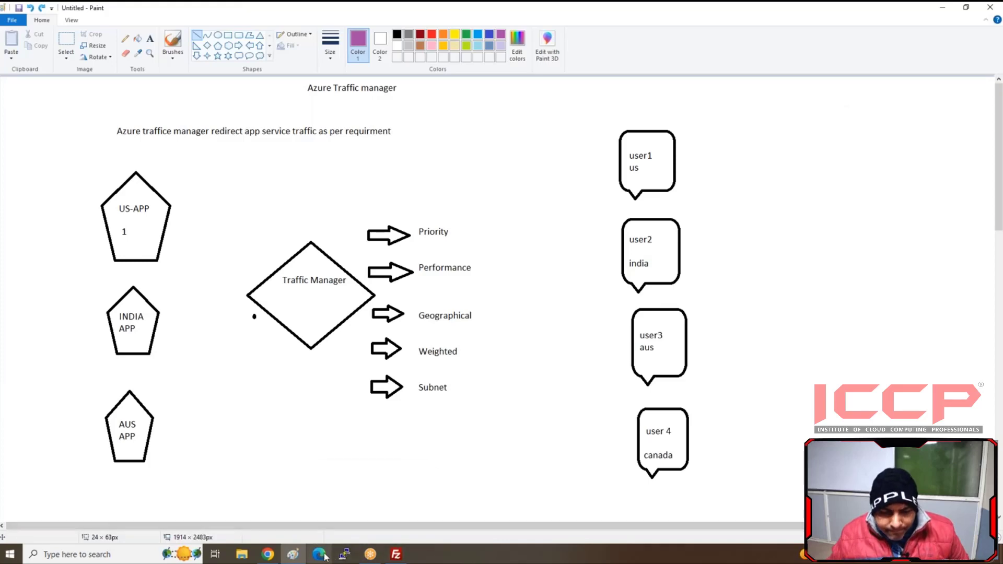
{"action": "left_click", "coordinate": [266, 554]}
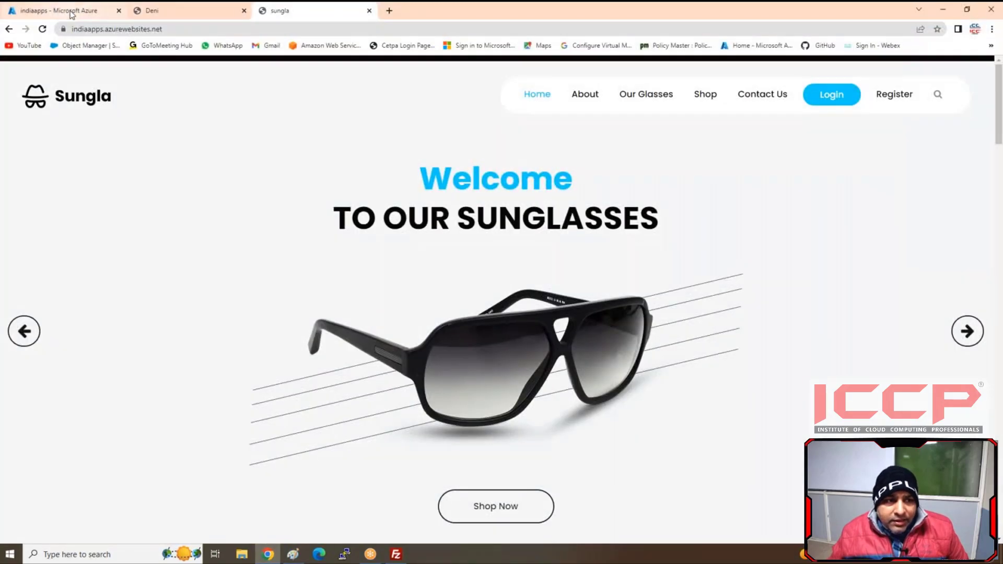
{"action": "left_click", "coordinate": [72, 14]}
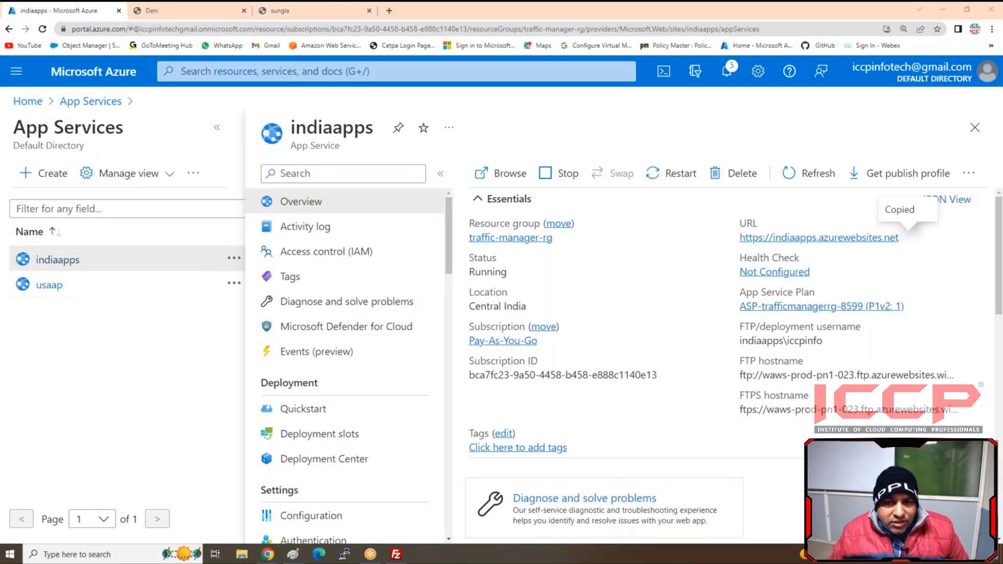
{"action": "left_click", "coordinate": [368, 11]}
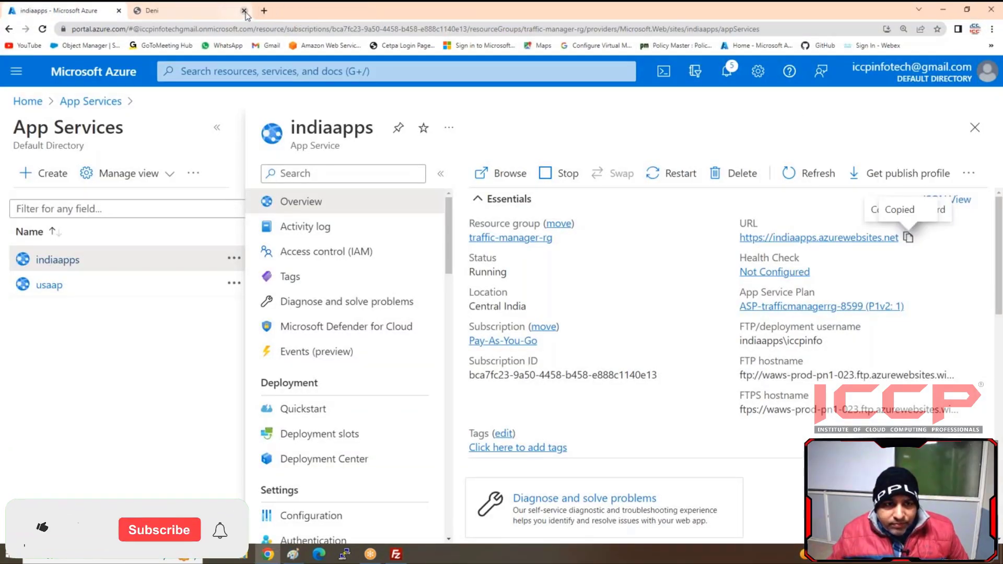
{"action": "left_click", "coordinate": [244, 10]}
Step: Search the Azure portal for "traff" and open the Traffic Manager profiles service
{"action": "left_click", "coordinate": [232, 69]}
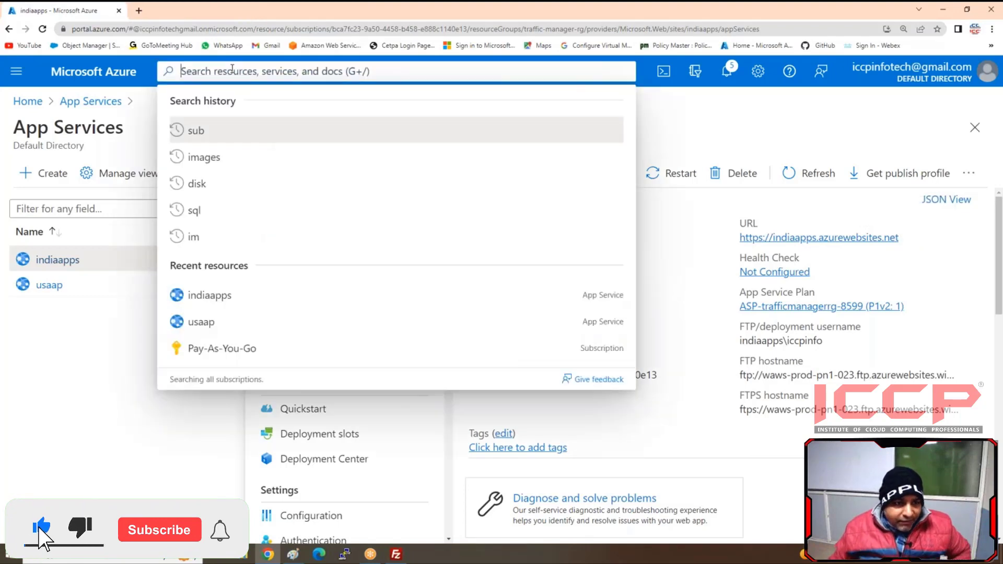
{"action": "type", "text": "traff"}
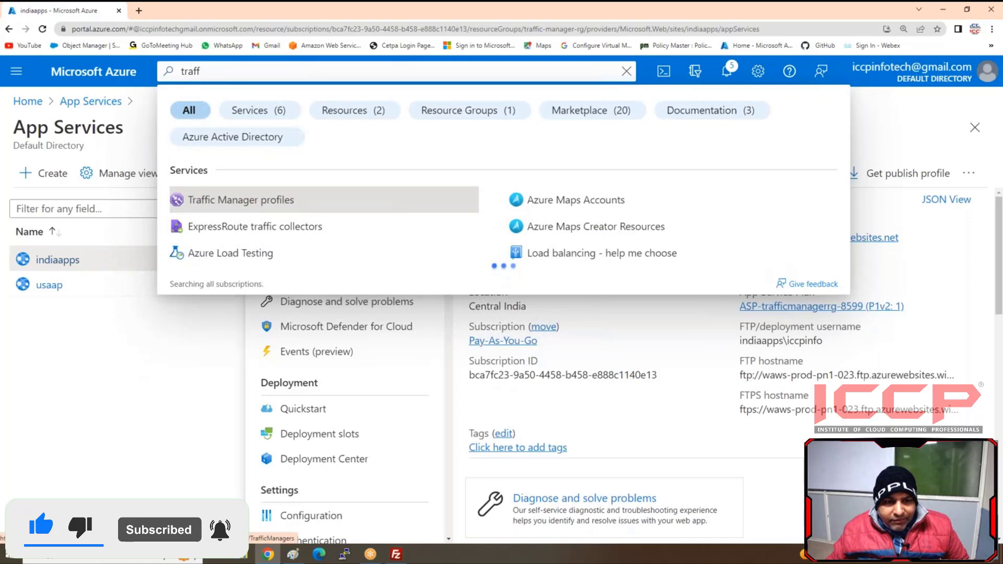
{"action": "left_click", "coordinate": [241, 204]}
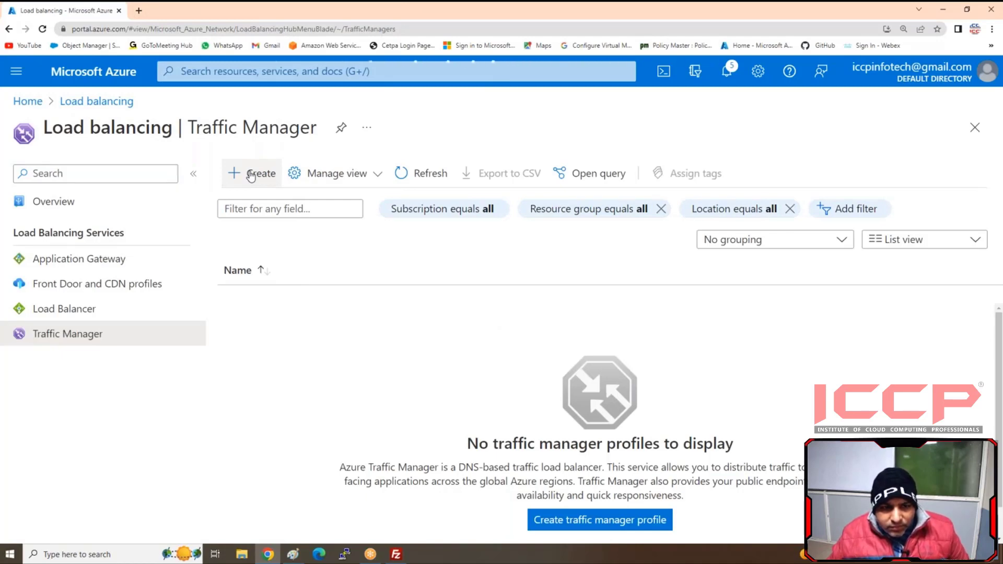
Step: Create a Traffic Manager profile named iccptraffic with Priority routing in the traffic-manager-rg resource group
{"action": "left_click", "coordinate": [251, 173]}
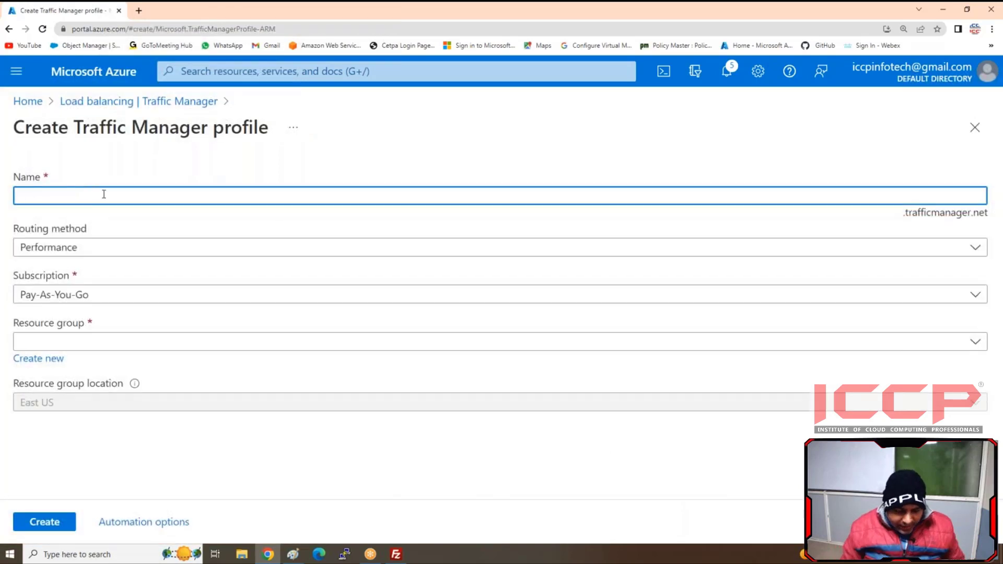
{"action": "type", "text": "iccptraffic"}
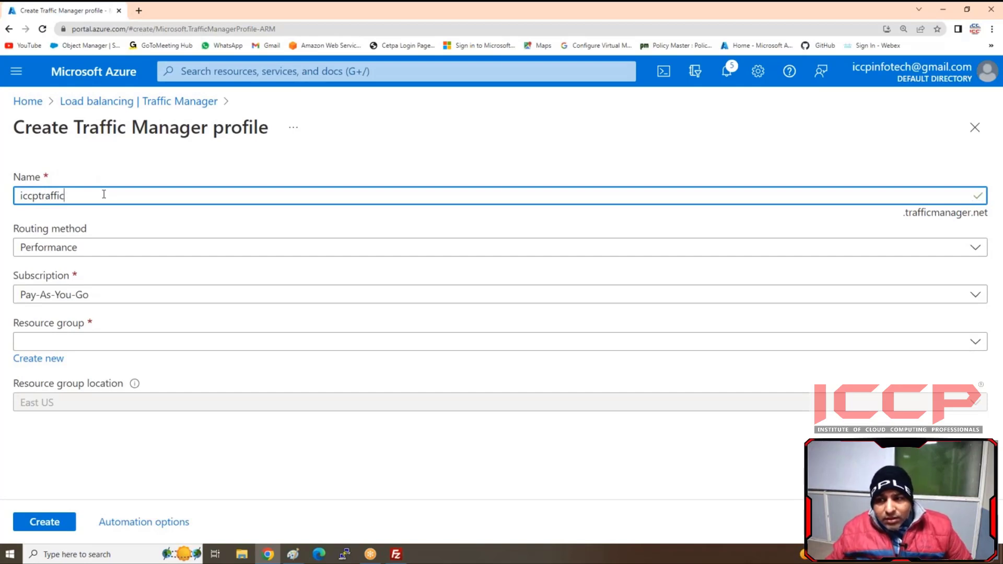
{"action": "left_click", "coordinate": [98, 251]}
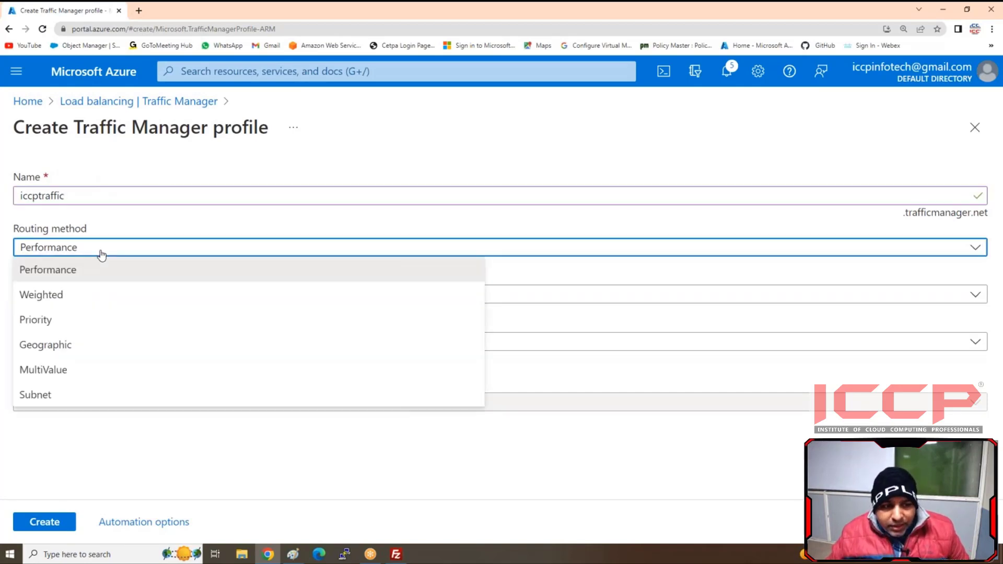
{"action": "left_click", "coordinate": [52, 326]}
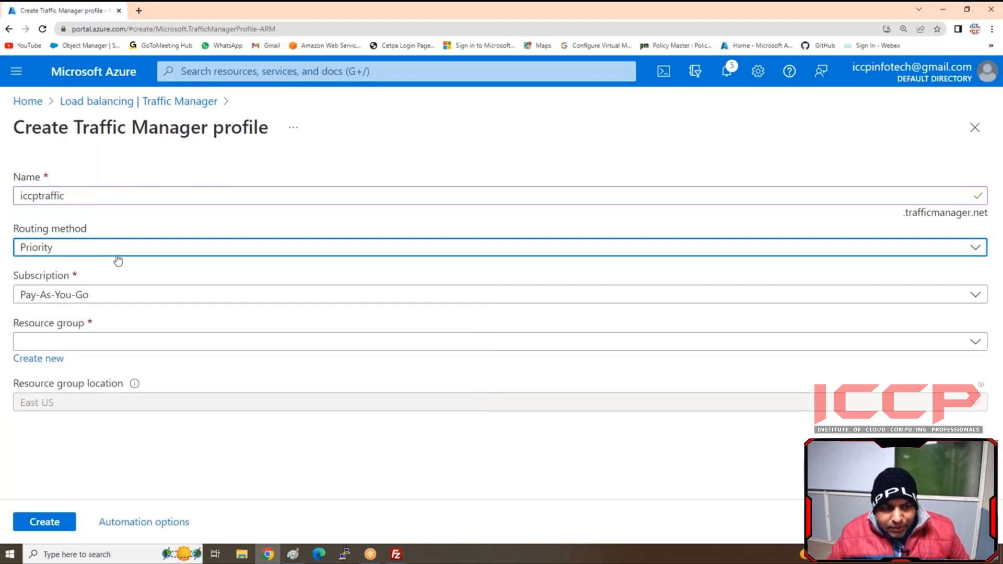
{"action": "left_click", "coordinate": [85, 346]}
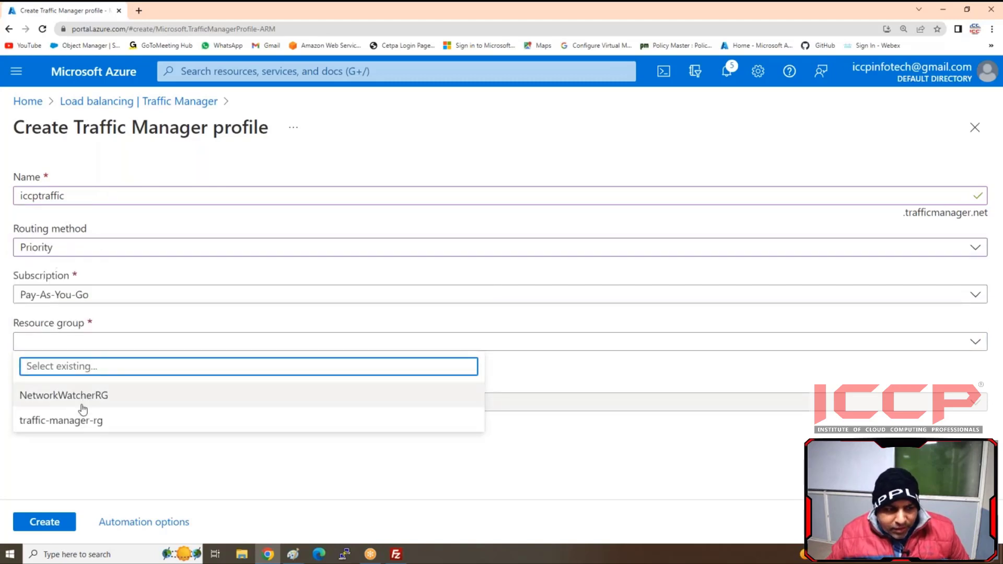
{"action": "left_click", "coordinate": [59, 424]}
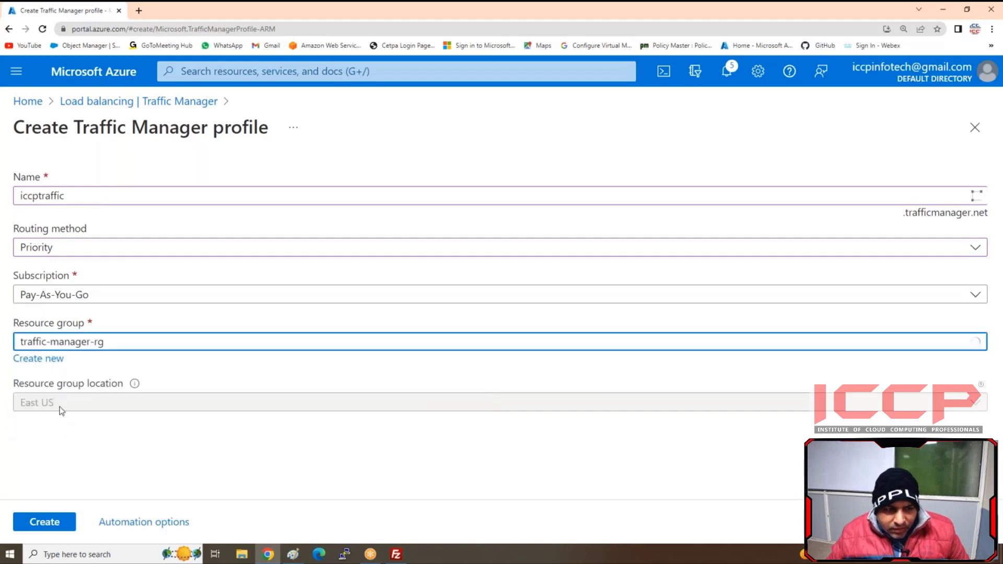
{"action": "left_click", "coordinate": [106, 402]}
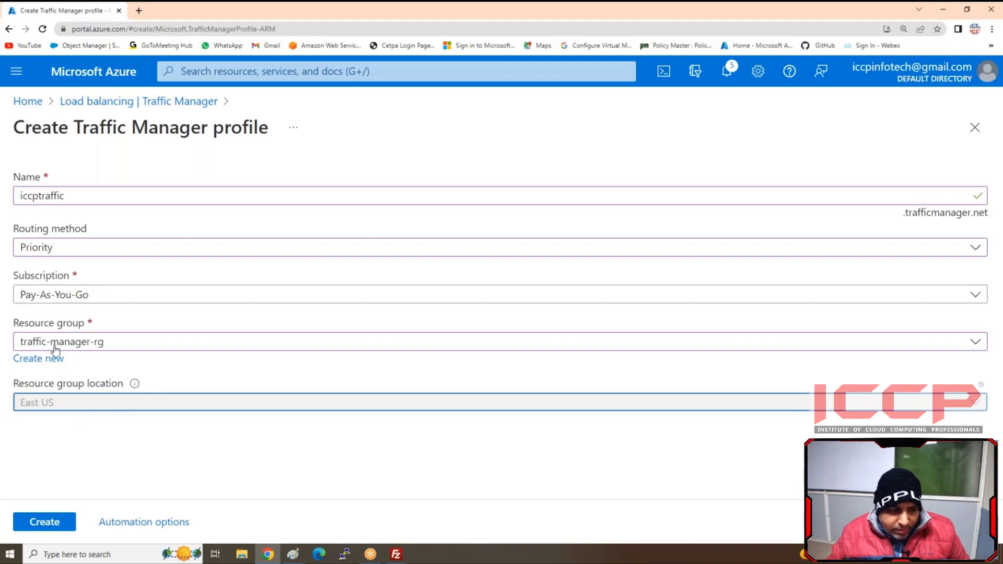
{"action": "left_click", "coordinate": [45, 521]}
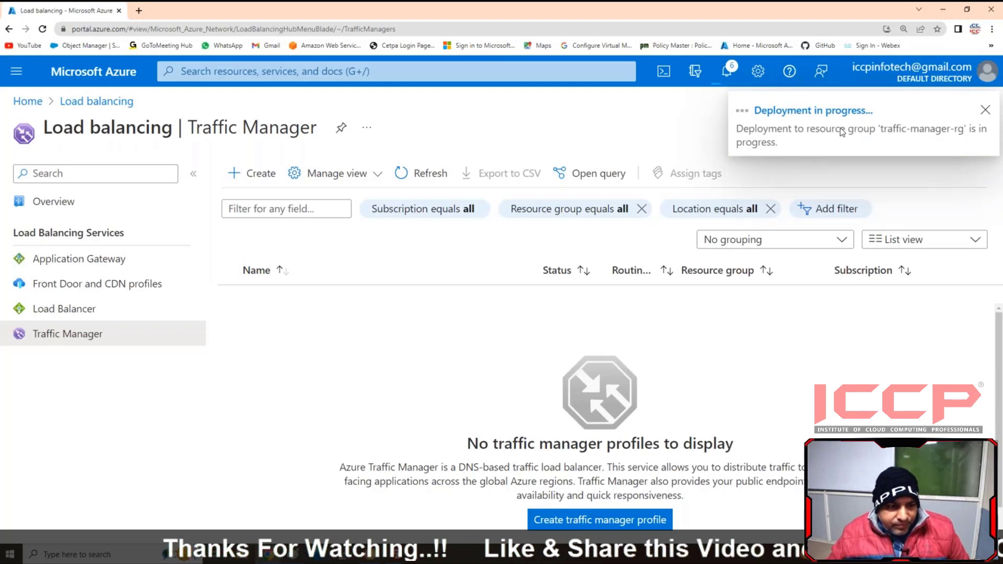
Step: Switch to Paint and draw a purple line from the US-APP pentagon towards the Traffic Manager diamond
{"action": "mouse_move", "coordinate": [292, 554]}
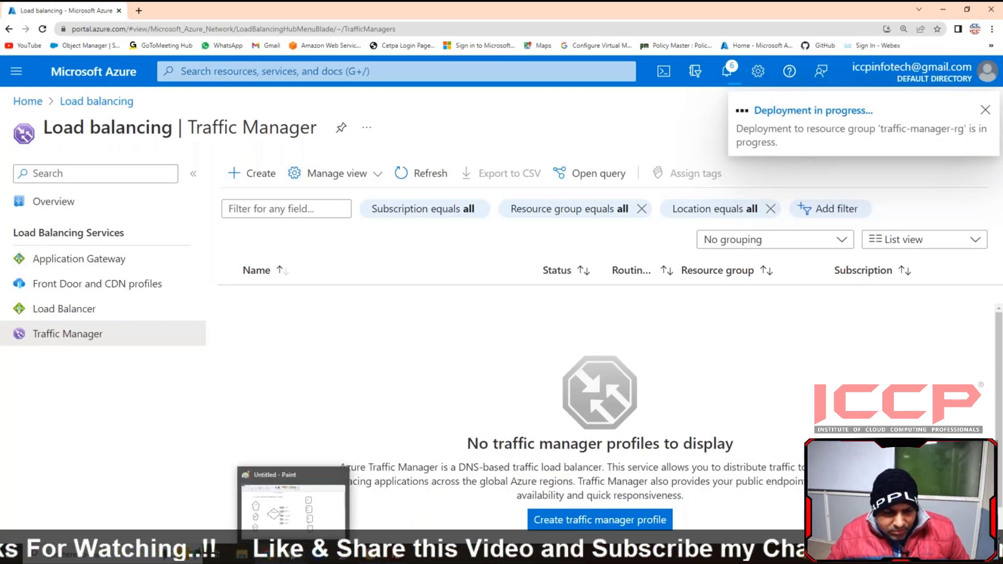
{"action": "left_click", "coordinate": [292, 504]}
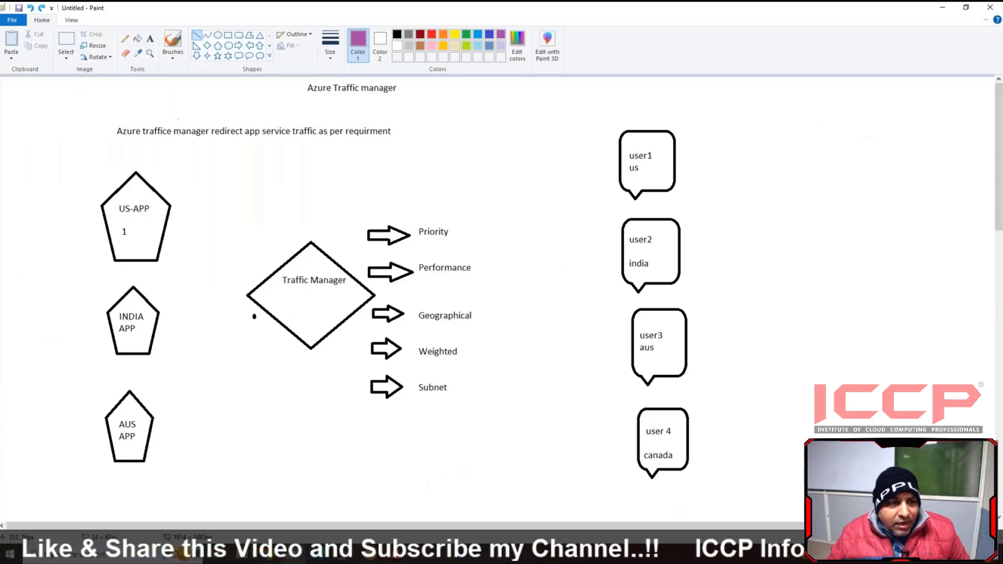
{"action": "left_click", "coordinate": [197, 36]}
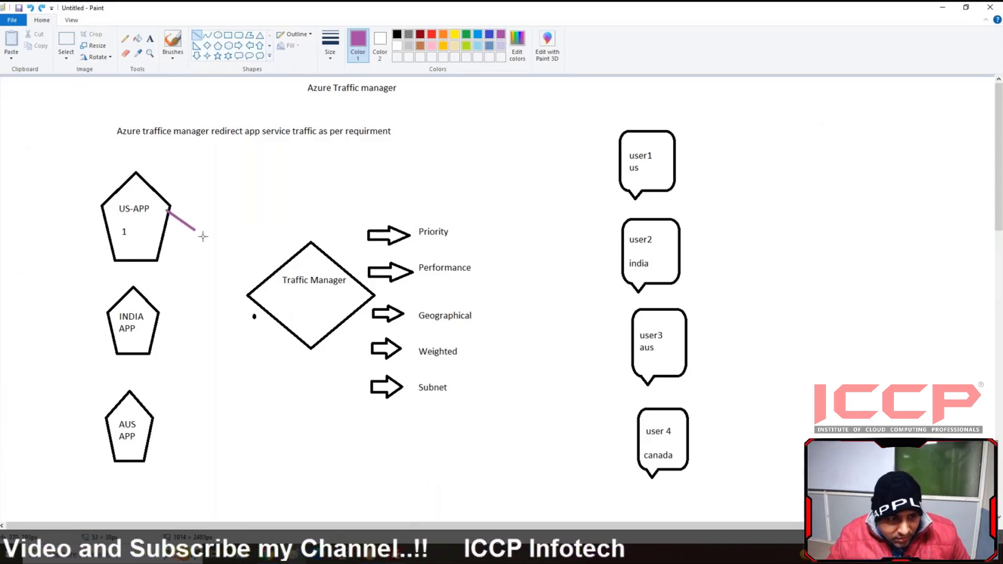
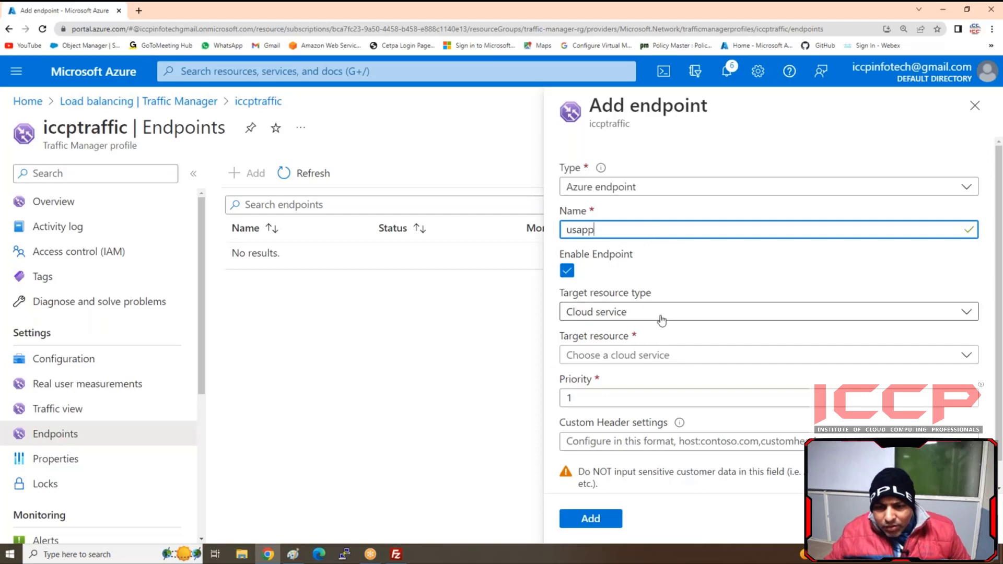
{"action": "left_click", "coordinate": [659, 316]}
{"action": "left_click", "coordinate": [603, 359]}
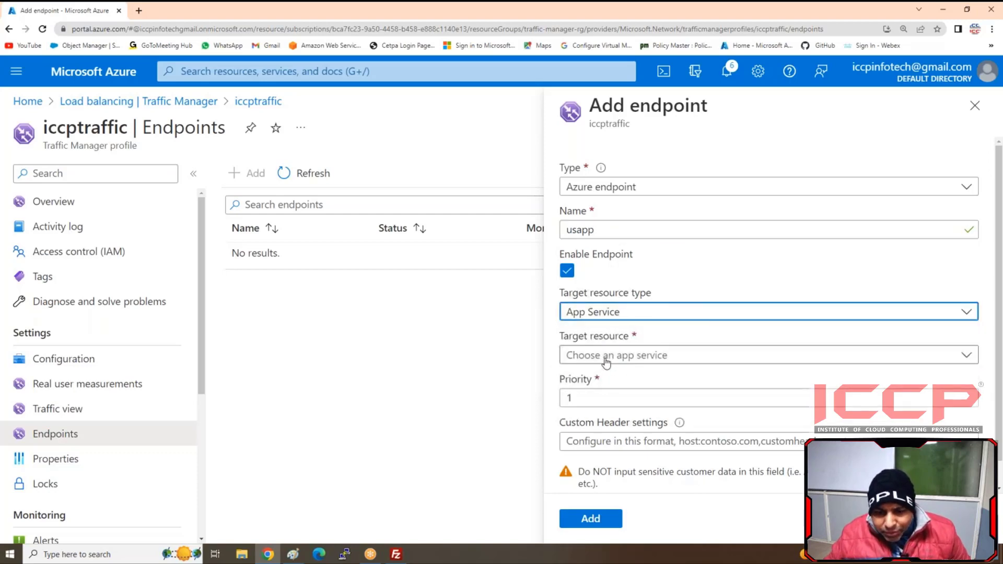
{"action": "left_click", "coordinate": [575, 355]}
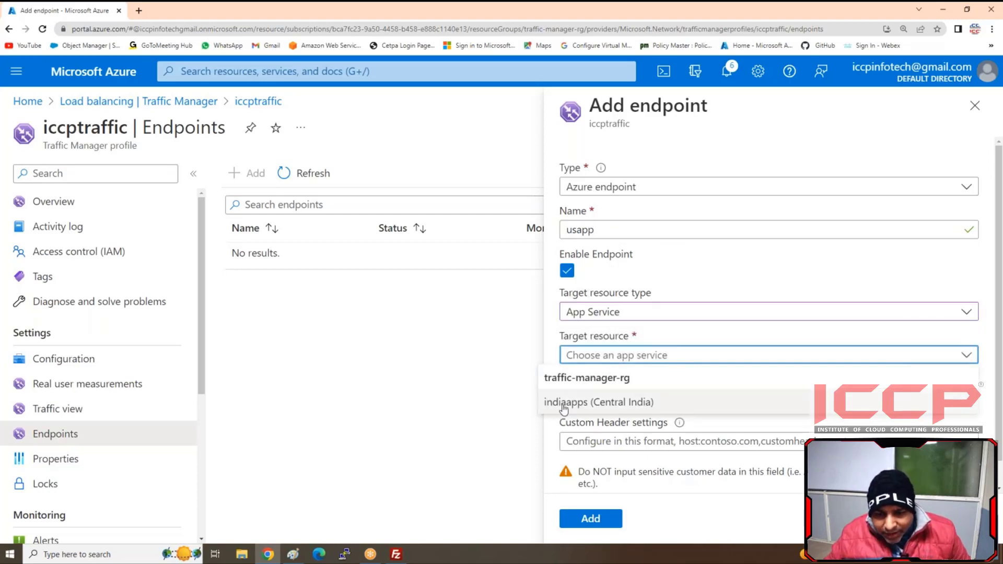
{"action": "left_click", "coordinate": [461, 369]}
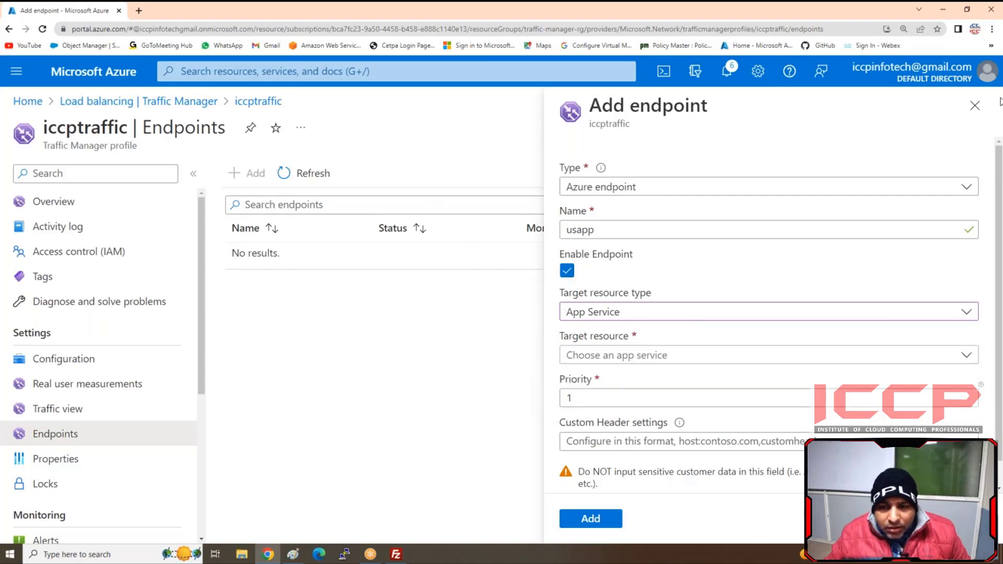
{"action": "left_click", "coordinate": [975, 105]}
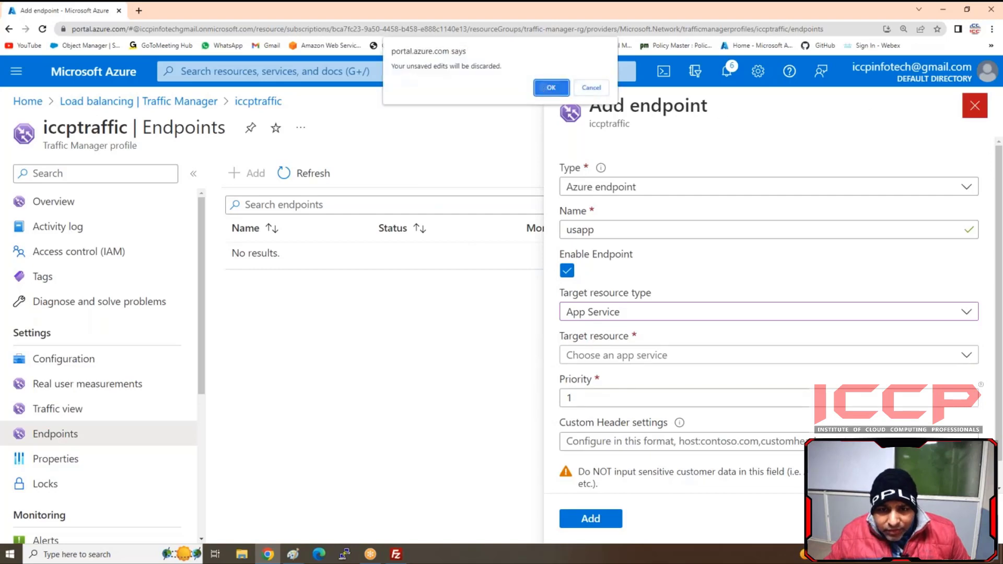
{"action": "left_click", "coordinate": [551, 88]}
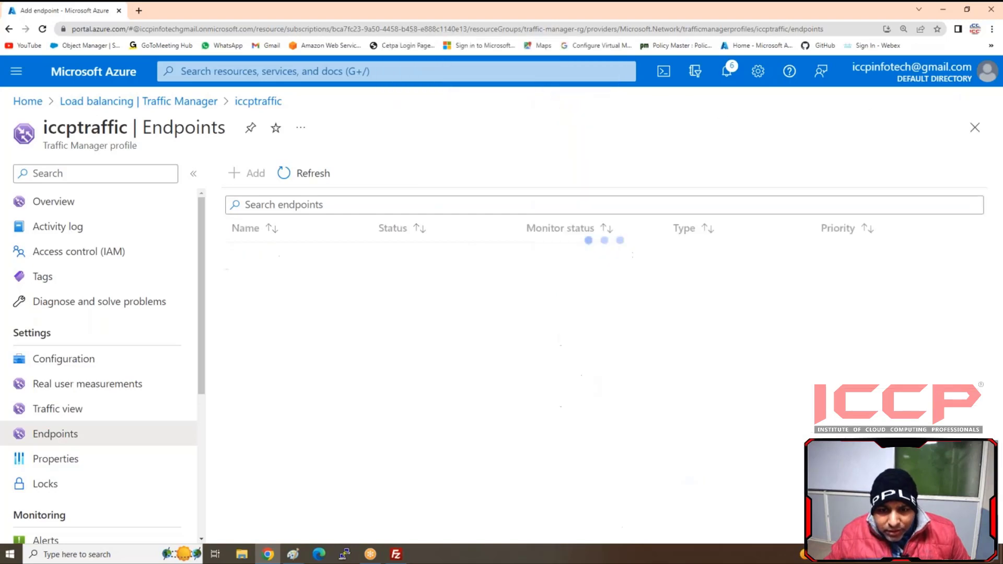
Step: Reload the iccptraffic Endpoints page and start adding a new endpoint
{"action": "left_click", "coordinate": [43, 29]}
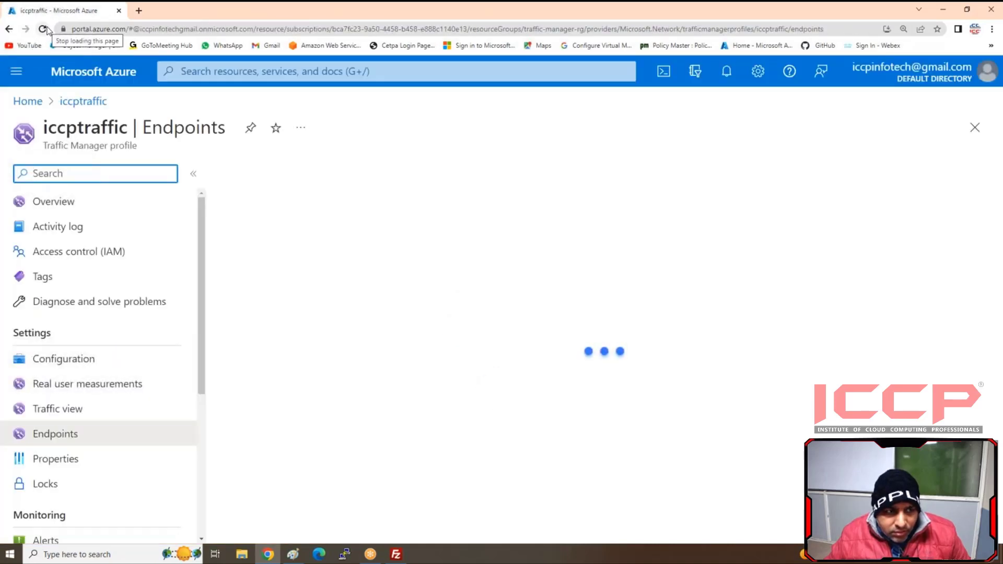
{"action": "left_click", "coordinate": [46, 29]}
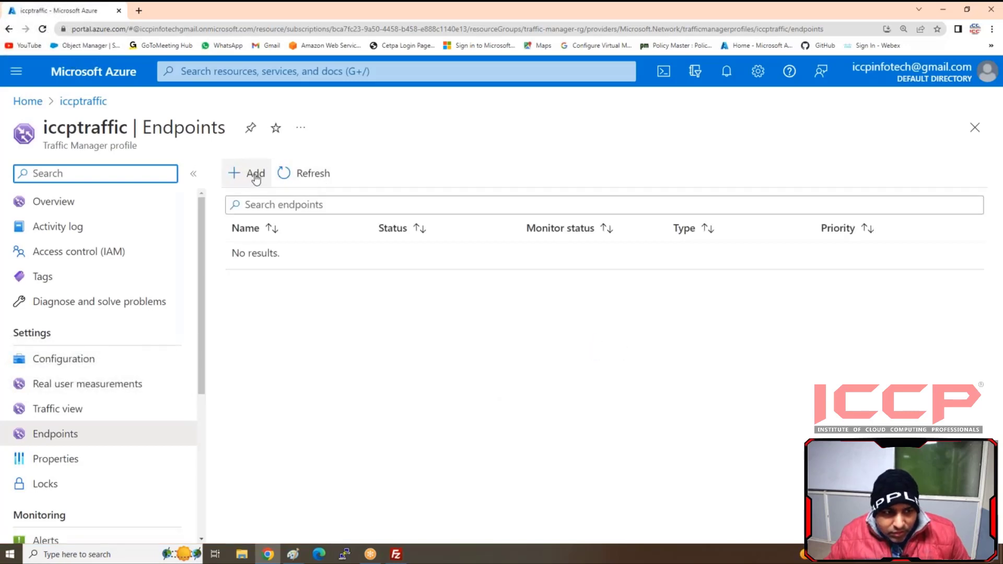
{"action": "left_click", "coordinate": [59, 437]}
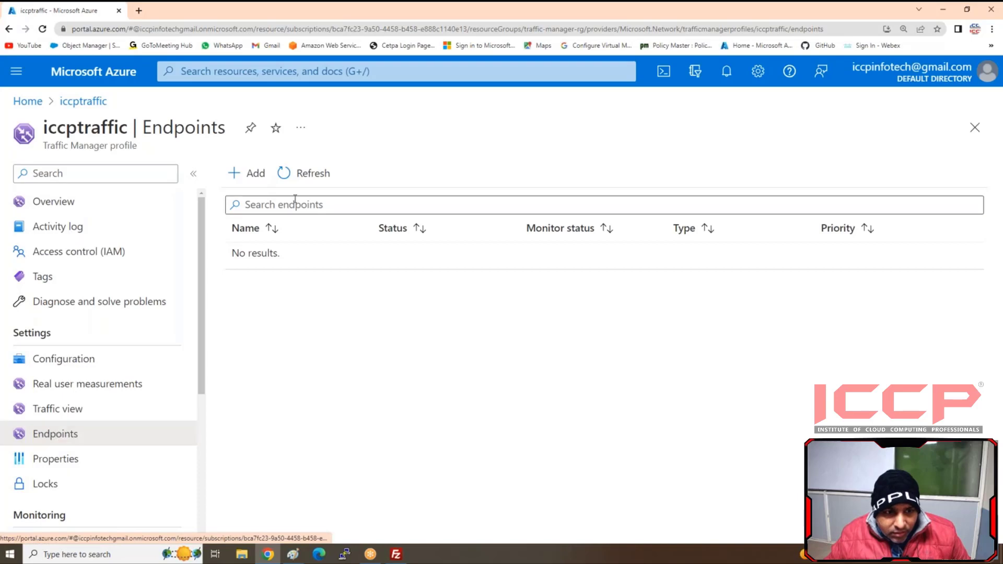
{"action": "left_click", "coordinate": [253, 173]}
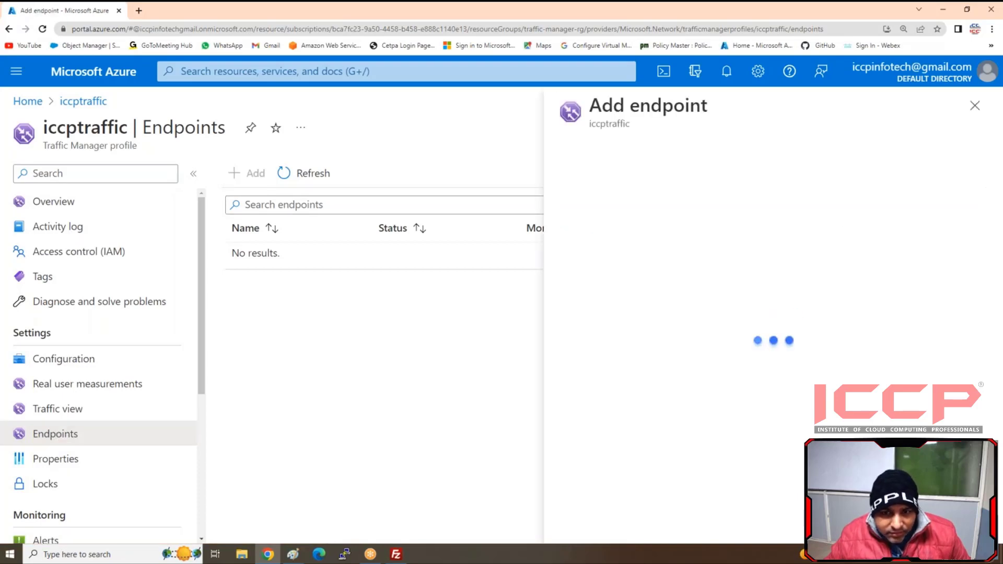
Step: Name the new Azure endpoint usappservice
{"action": "left_click", "coordinate": [618, 229]}
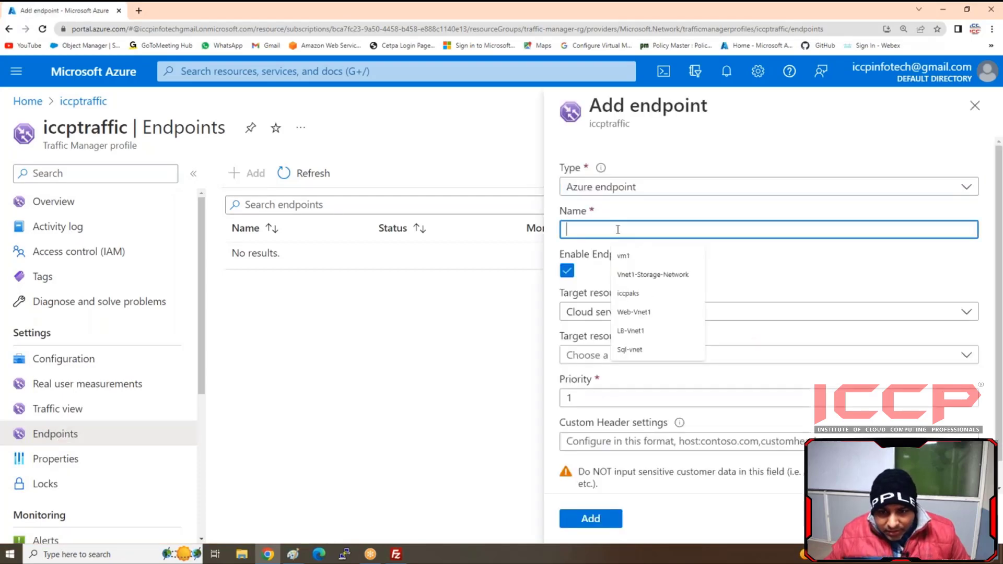
{"action": "type", "text": "my"}
{"action": "key", "text": "BackSpace"}
{"action": "key", "text": "BackSpace"}
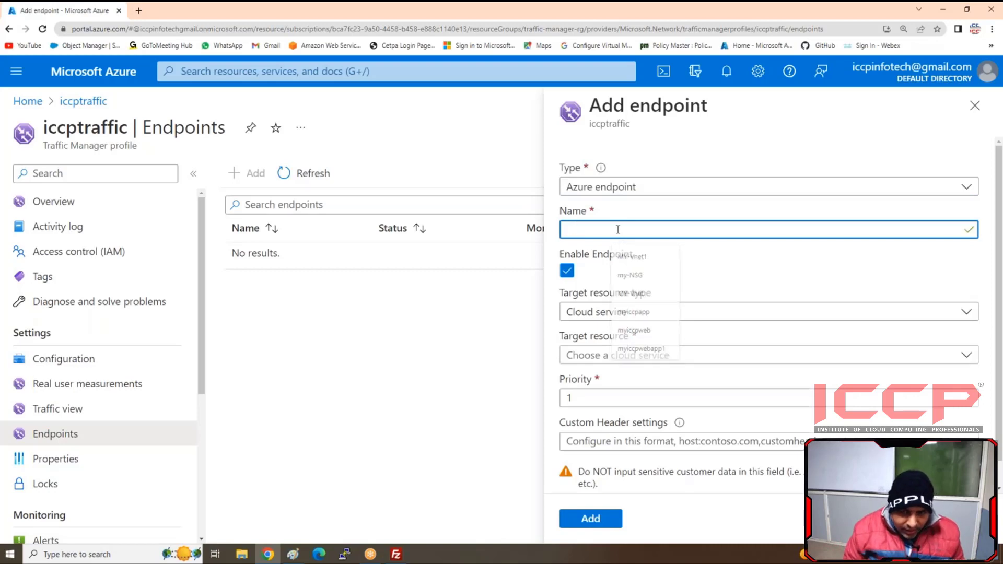
{"action": "type", "text": "us"}
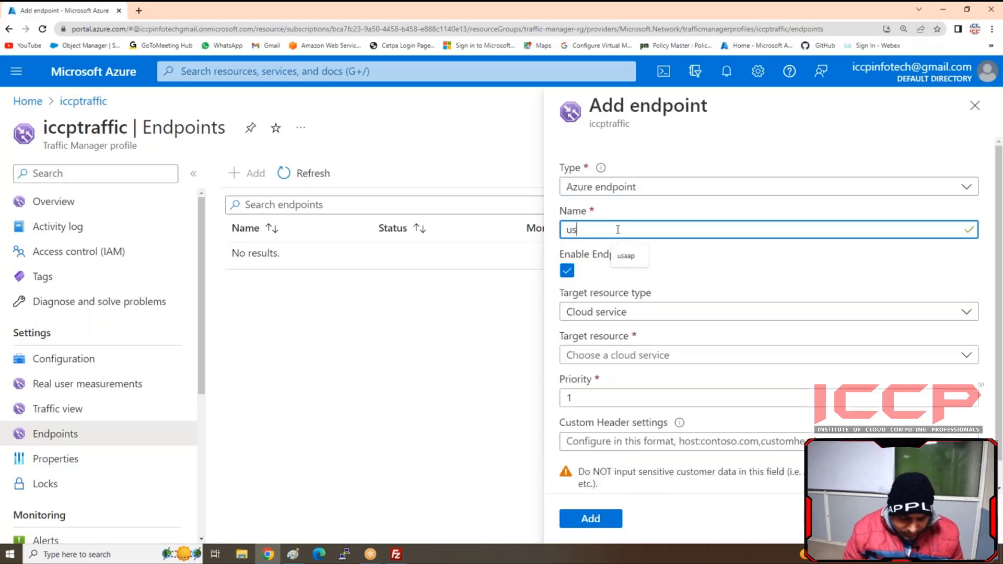
{"action": "type", "text": "appservice"}
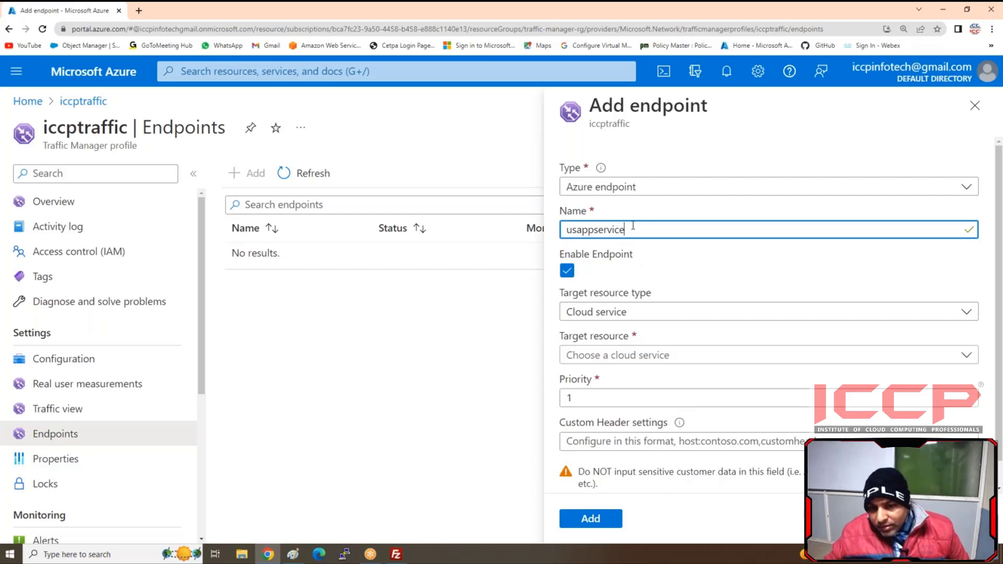
Step: Set the endpoint's target resource type to App Service and check which app services are offered as target resource
{"action": "left_click", "coordinate": [626, 312]}
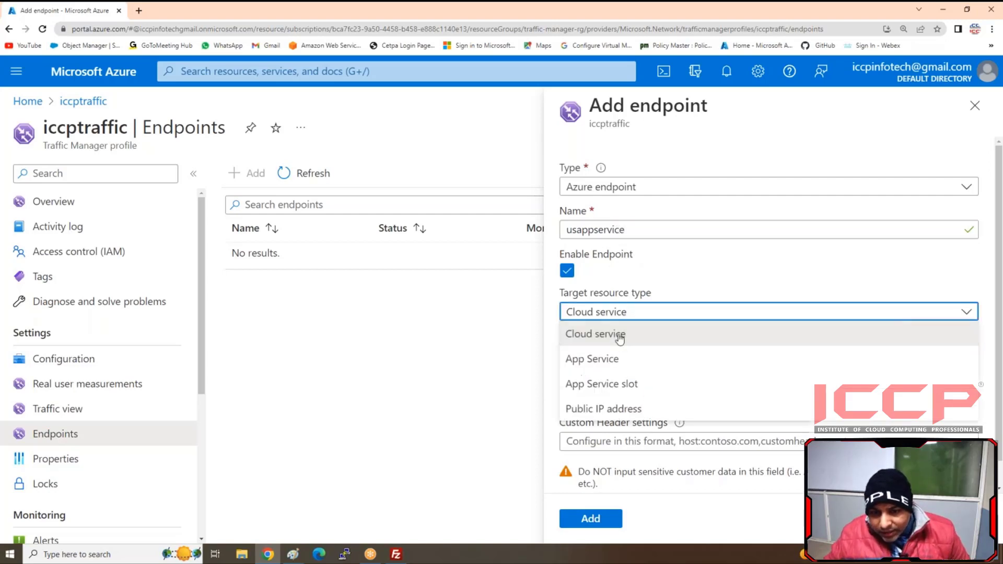
{"action": "left_click", "coordinate": [611, 360]}
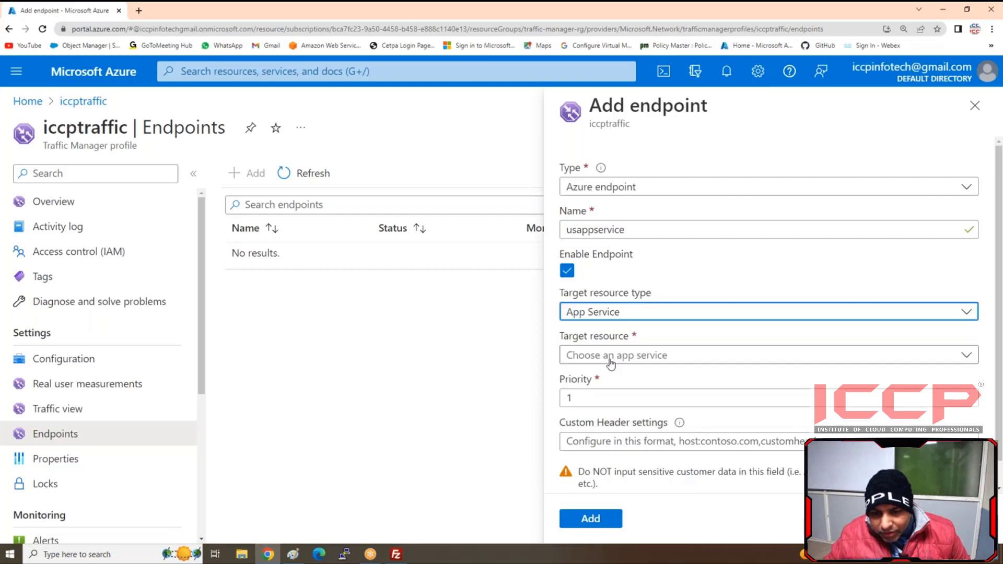
{"action": "left_click", "coordinate": [647, 356]}
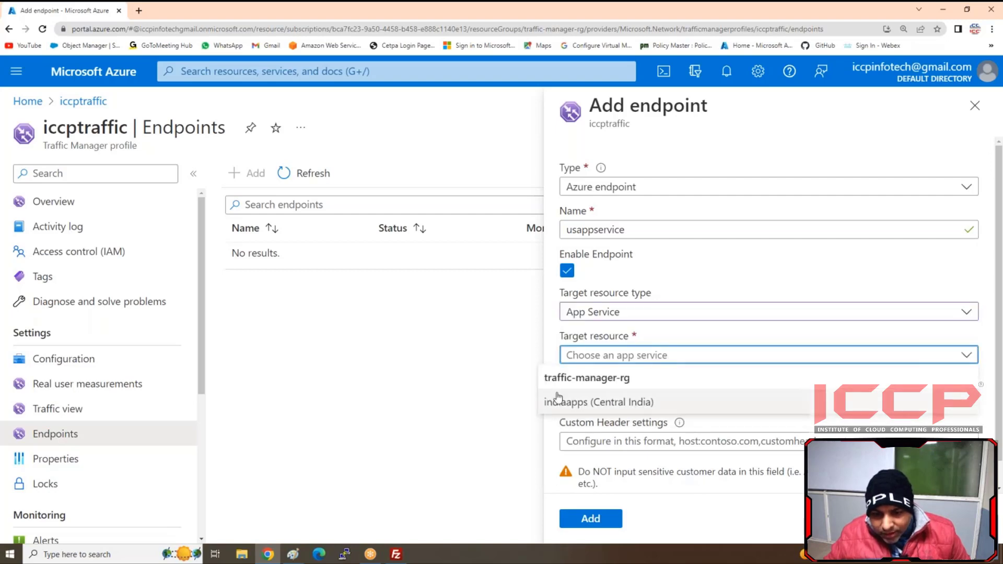
{"action": "left_click", "coordinate": [483, 391]}
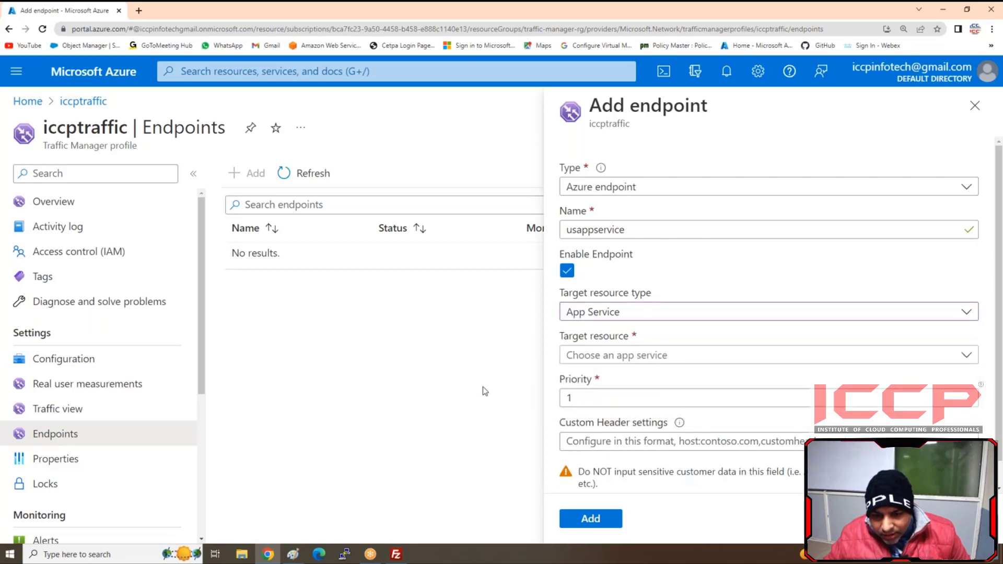
{"action": "scroll", "coordinate": [666, 396], "scroll_direction": "down", "scroll_amount": 2}
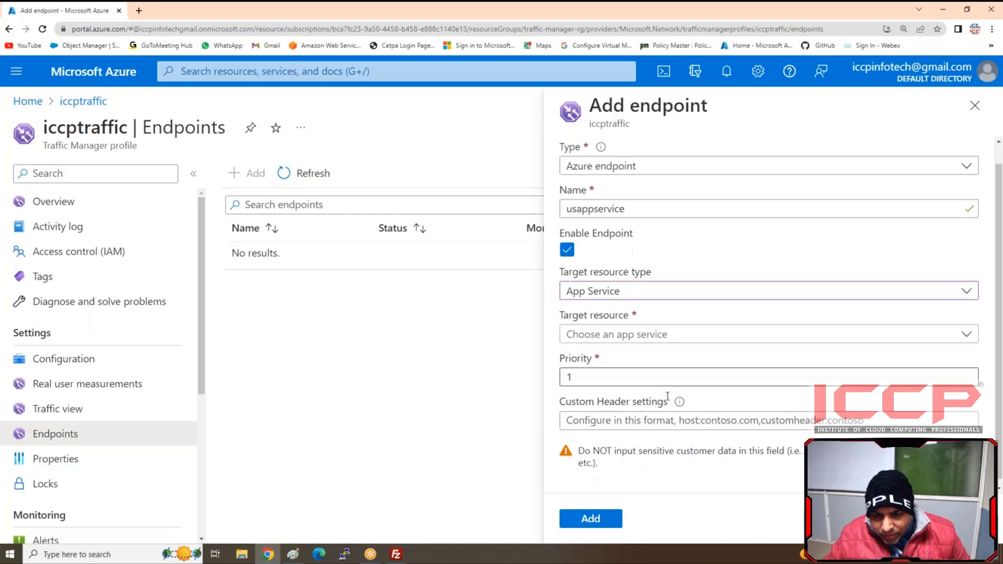
{"action": "scroll", "coordinate": [666, 396], "scroll_direction": "up", "scroll_amount": 2}
Step: Rename the endpoint to indiaapp, choose indiaapps (Central India) as its target resource, and add it to the profile
{"action": "double_click", "coordinate": [619, 226]}
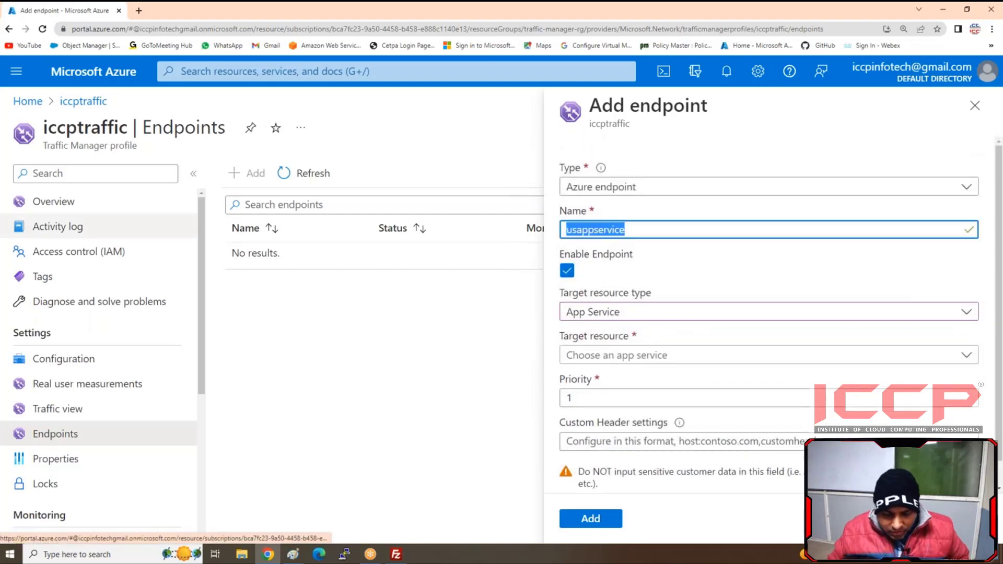
{"action": "type", "text": "indiaapp"}
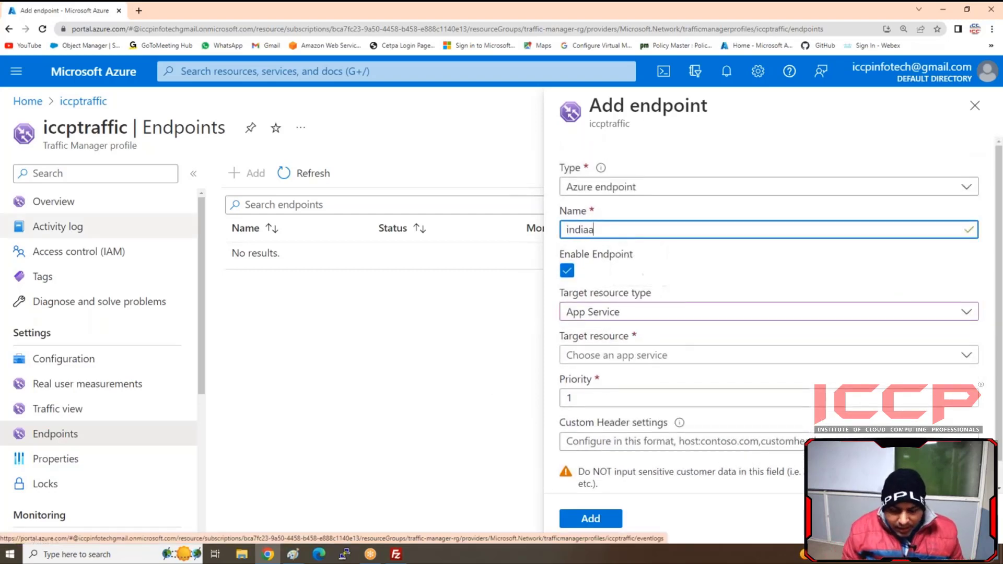
{"action": "left_click", "coordinate": [463, 336]}
{"action": "left_click", "coordinate": [637, 354]}
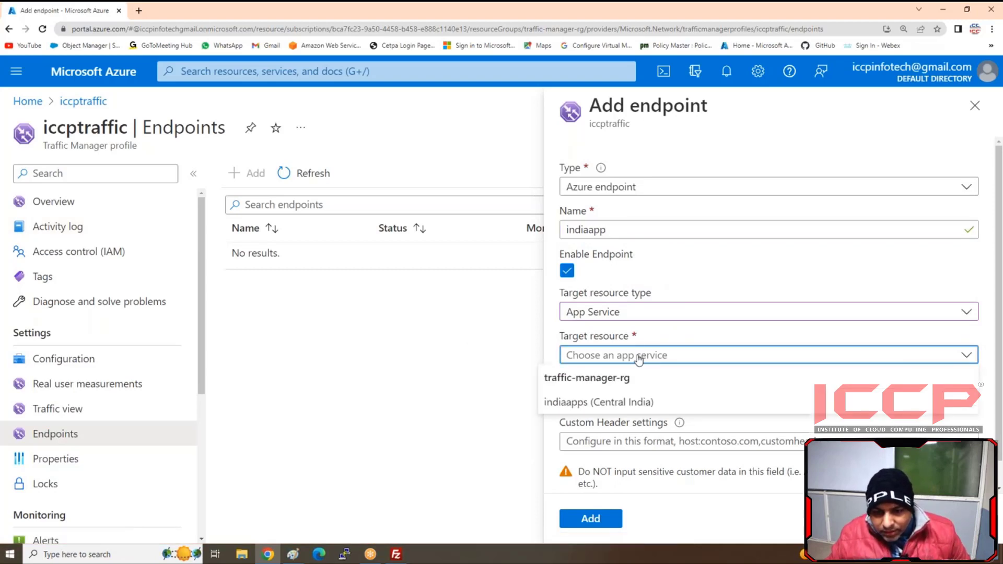
{"action": "left_click", "coordinate": [585, 401]}
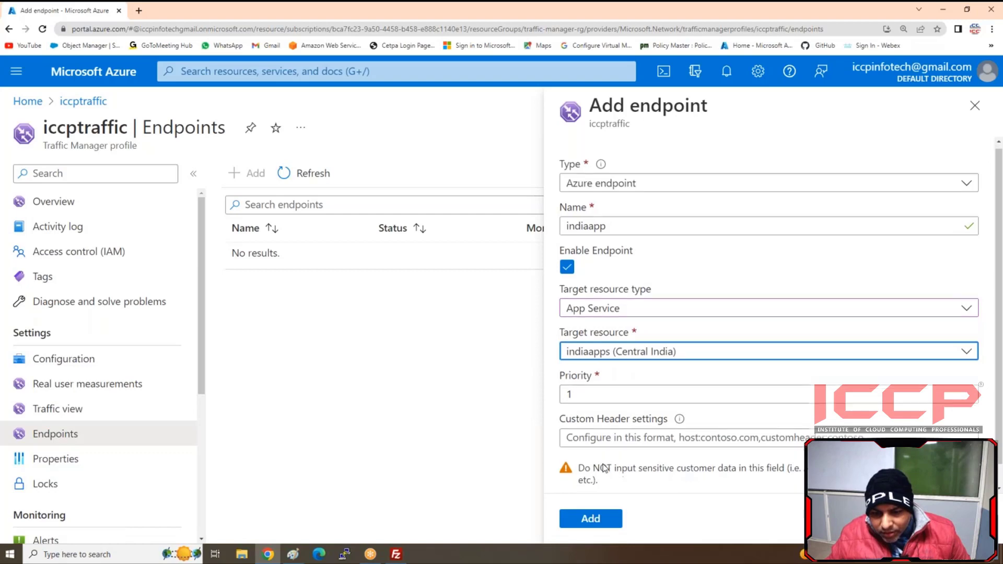
{"action": "scroll", "coordinate": [601, 465], "scroll_direction": "down", "scroll_amount": 1}
{"action": "left_click", "coordinate": [596, 522]}
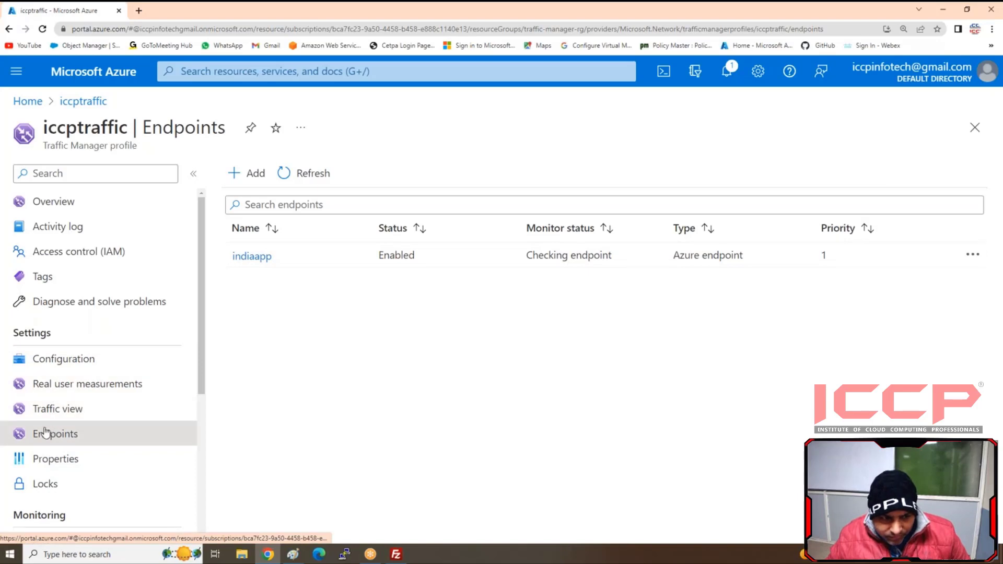
Step: Copy the iccptraffic profile's DNS name from its overview, open it in a new browser tab and read the page that loads
{"action": "left_click", "coordinate": [52, 201]}
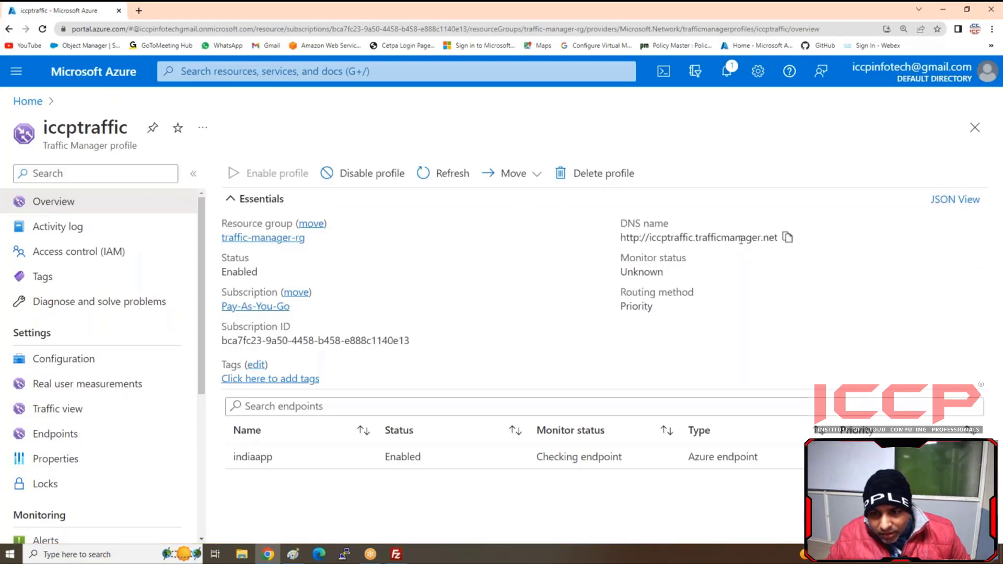
{"action": "left_click", "coordinate": [787, 239]}
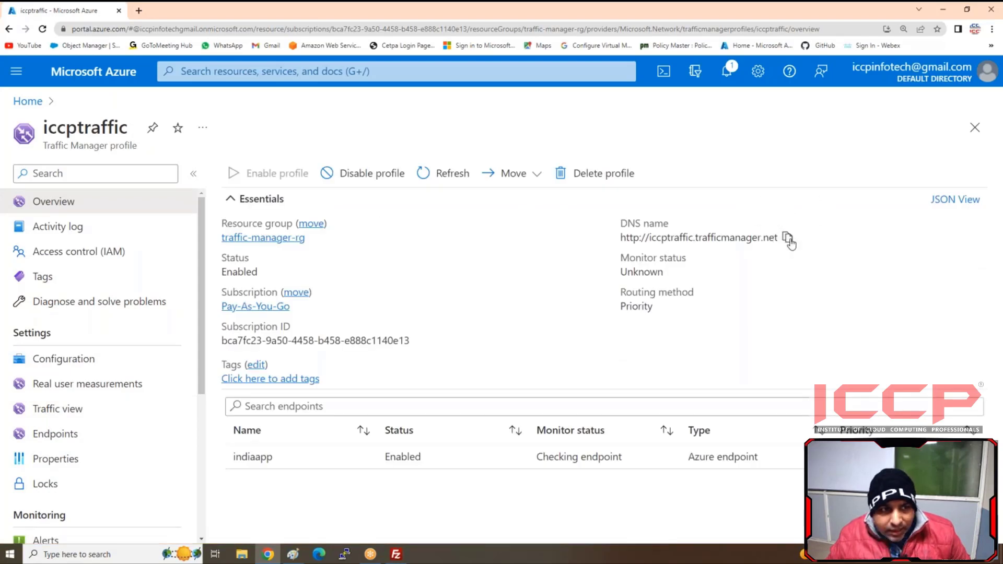
{"action": "left_click", "coordinate": [789, 240]}
{"action": "left_click", "coordinate": [138, 10]}
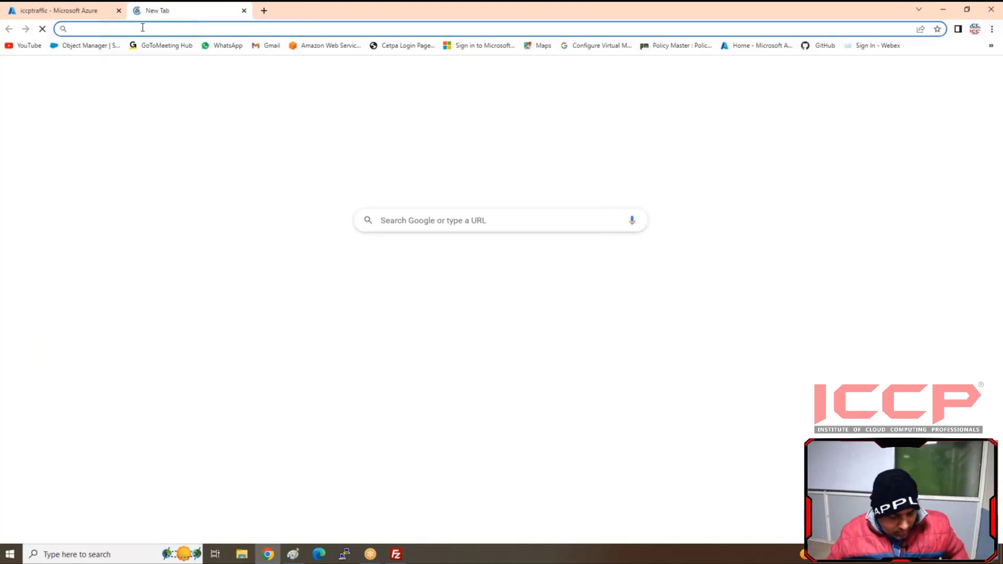
{"action": "key", "text": "ctrl+v"}
{"action": "key", "text": "Return"}
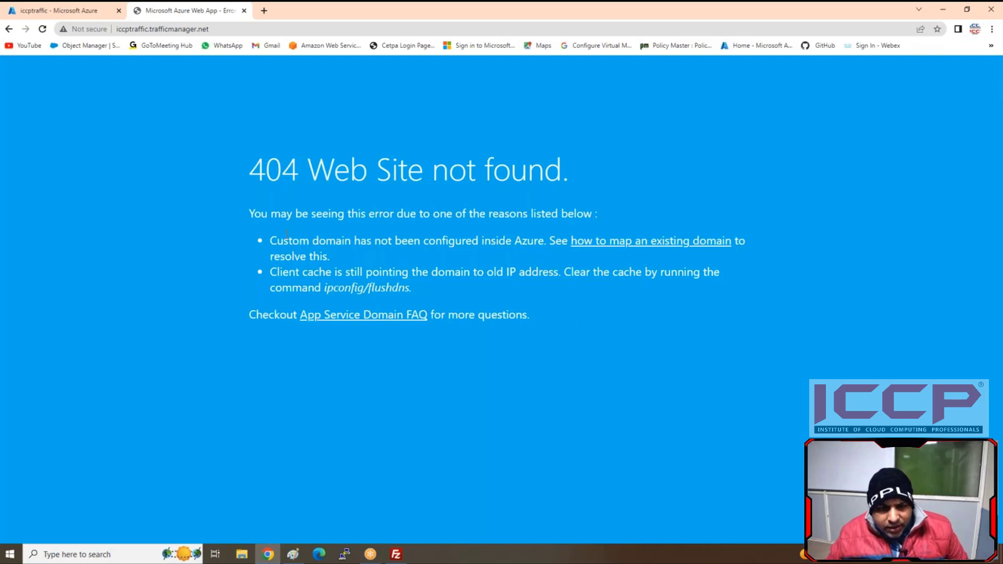
{"action": "left_click_drag", "start_coordinate": [245, 156], "coordinate": [636, 327]}
{"action": "left_click", "coordinate": [654, 320]}
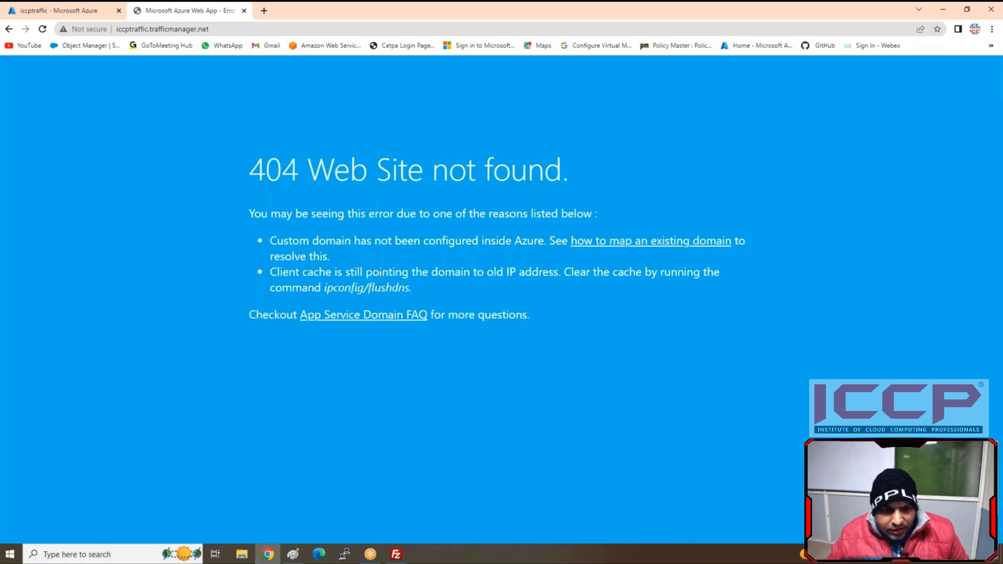
{"action": "left_click", "coordinate": [230, 29]}
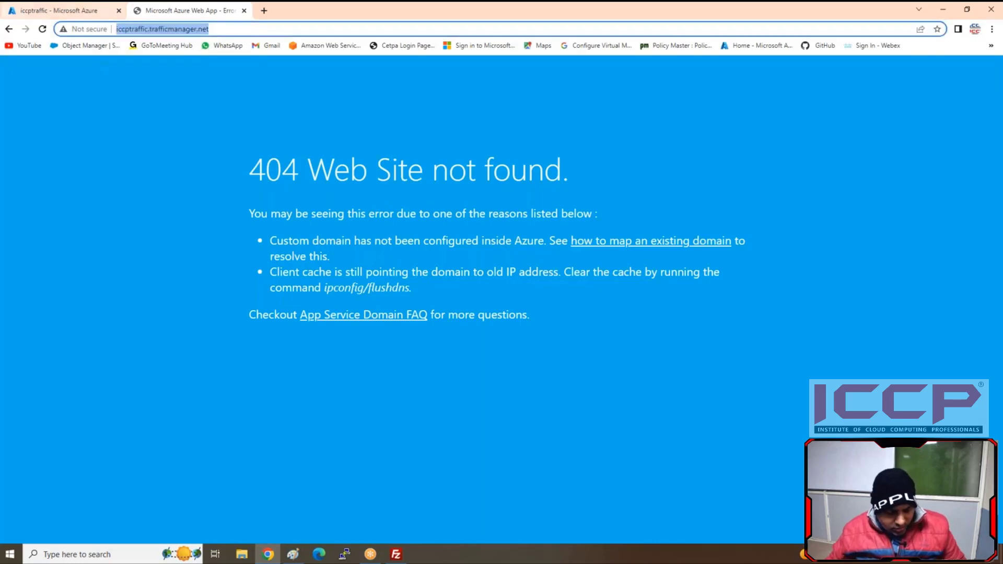
{"action": "left_click", "coordinate": [906, 387]}
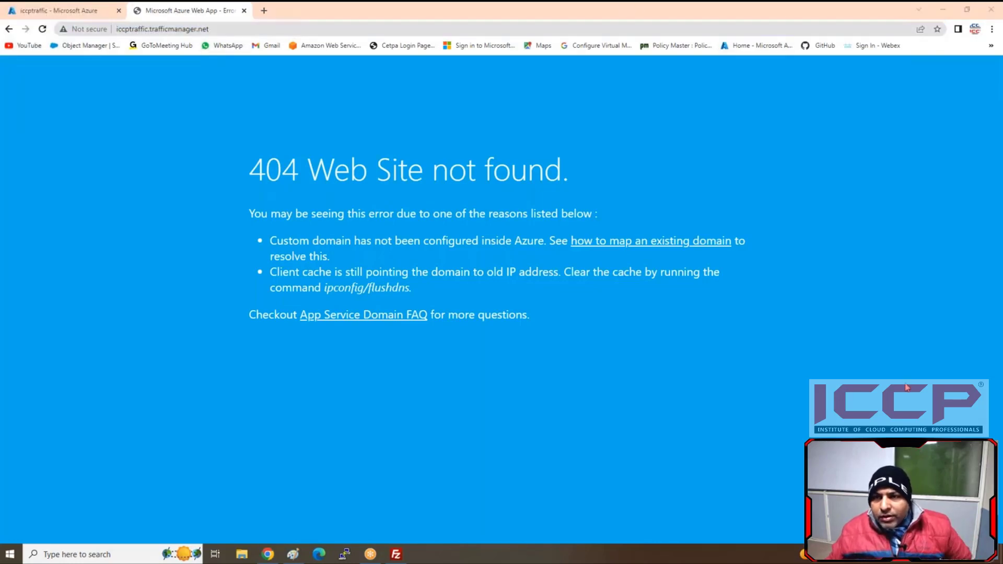
{"action": "left_click", "coordinate": [991, 30]}
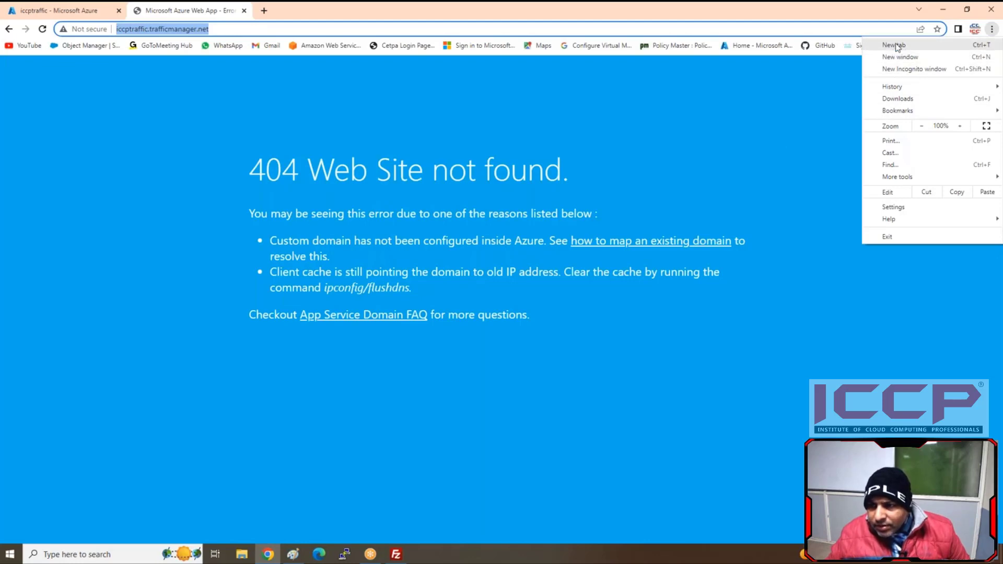
{"action": "left_click", "coordinate": [909, 69]}
{"action": "right_click", "coordinate": [325, 29]}
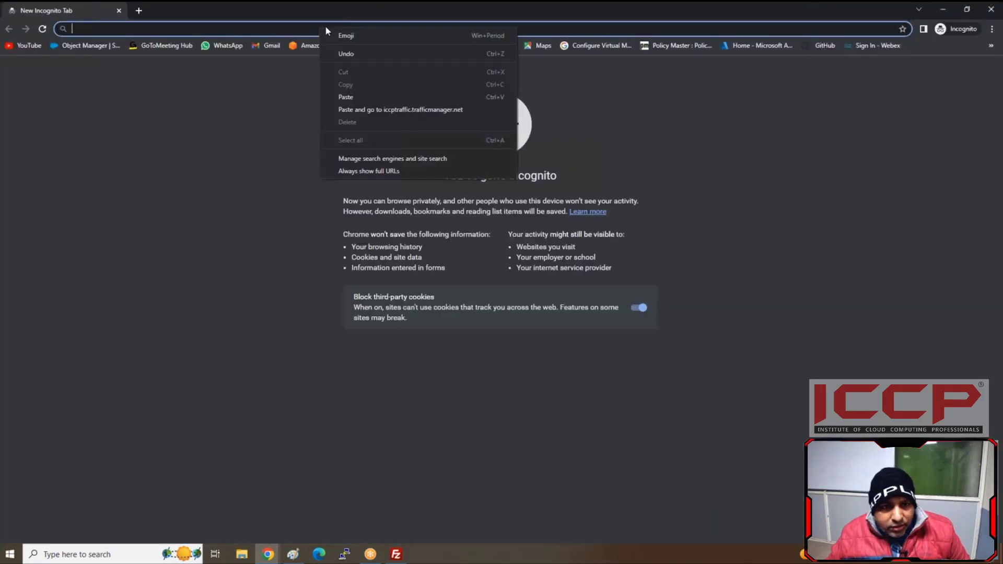
{"action": "left_click", "coordinate": [351, 96]}
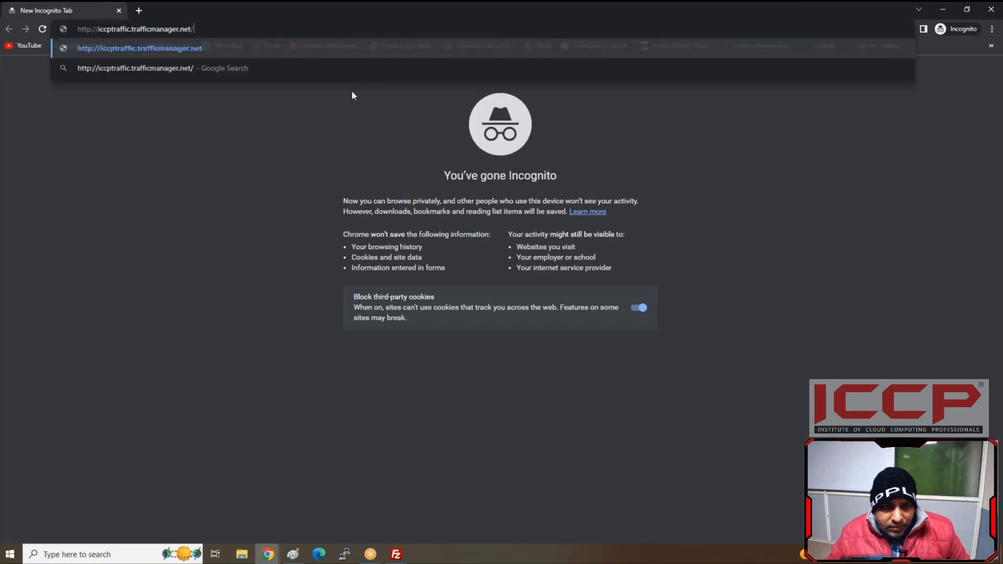
{"action": "key", "text": "Return"}
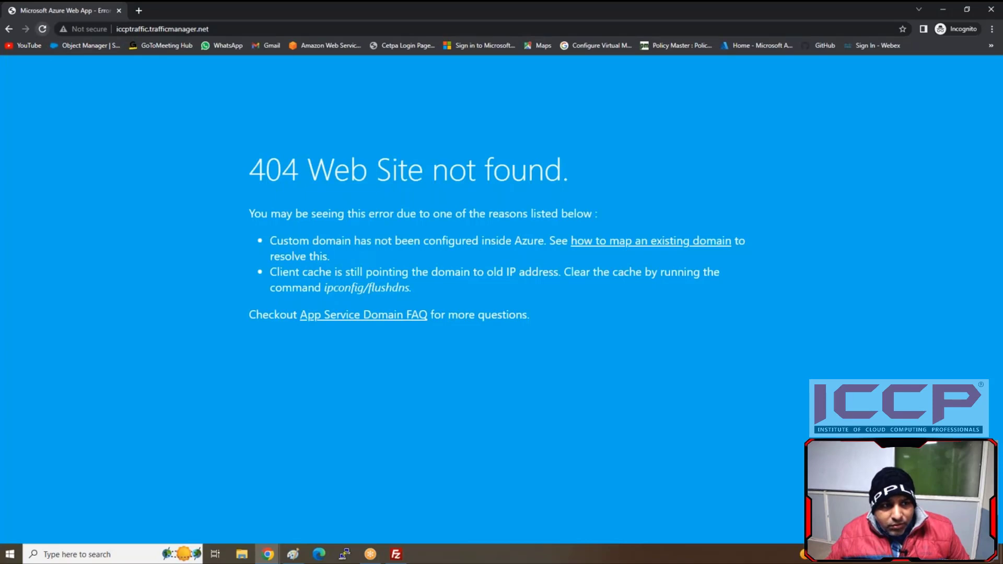
{"action": "left_click", "coordinate": [943, 9]}
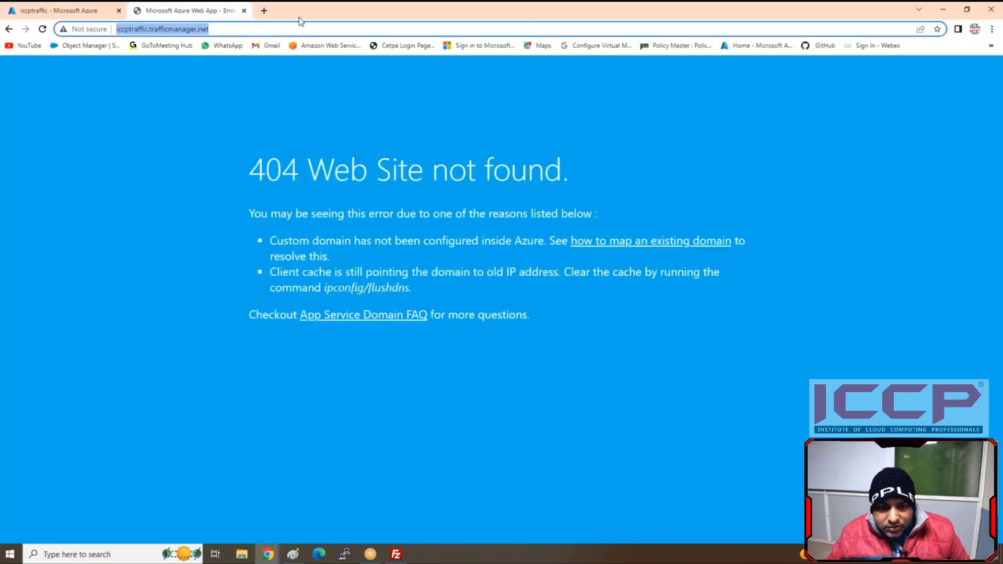
Step: Return to the Azure portal, reload the iccptraffic profile and start adding another endpoint on its Endpoints page
{"action": "left_click", "coordinate": [57, 11]}
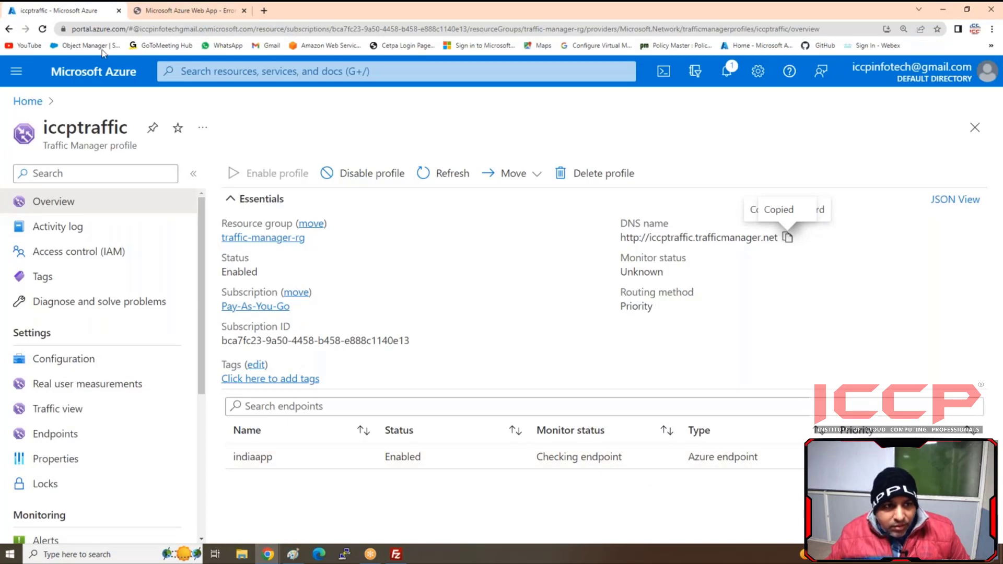
{"action": "left_click", "coordinate": [44, 30]}
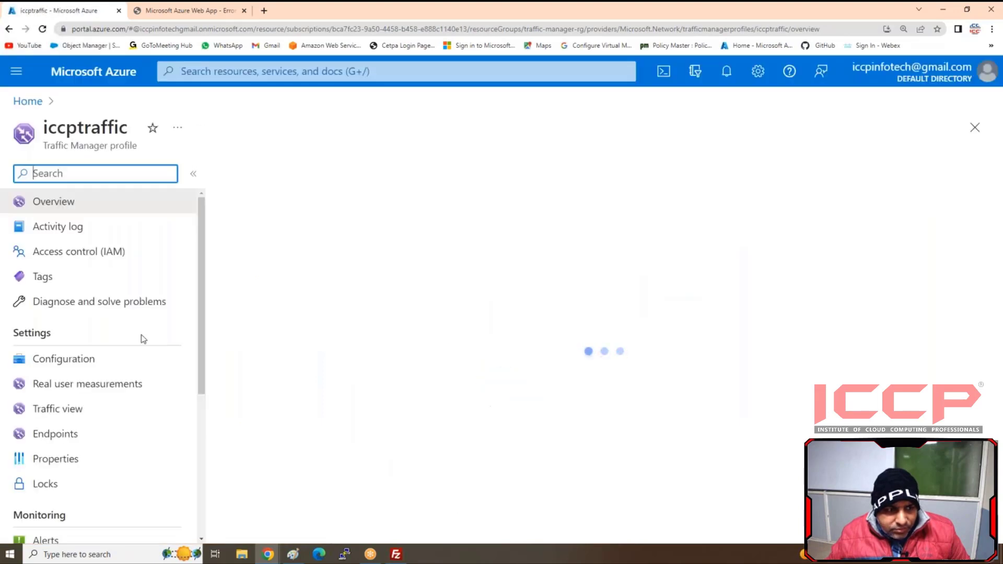
{"action": "left_click", "coordinate": [61, 438]}
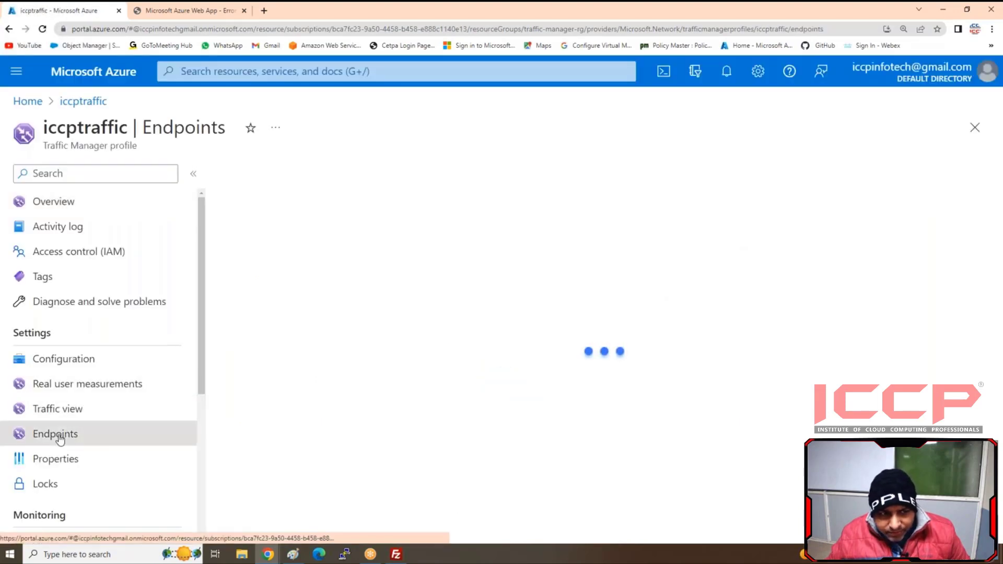
{"action": "left_click", "coordinate": [247, 173]}
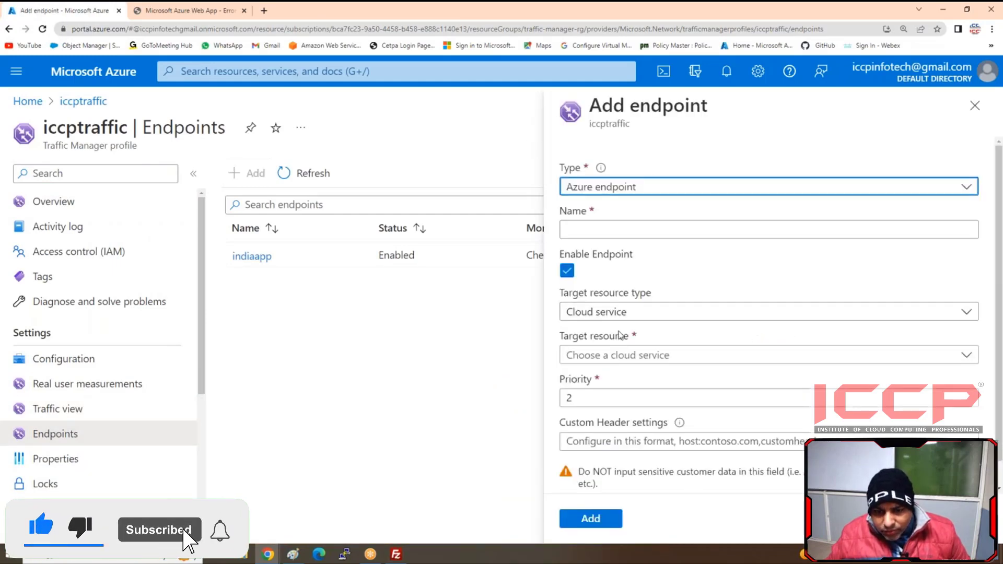
Step: Set the new endpoint's target resource type to App Service and choose usaap (East US) as its target resource
{"action": "left_click", "coordinate": [610, 352]}
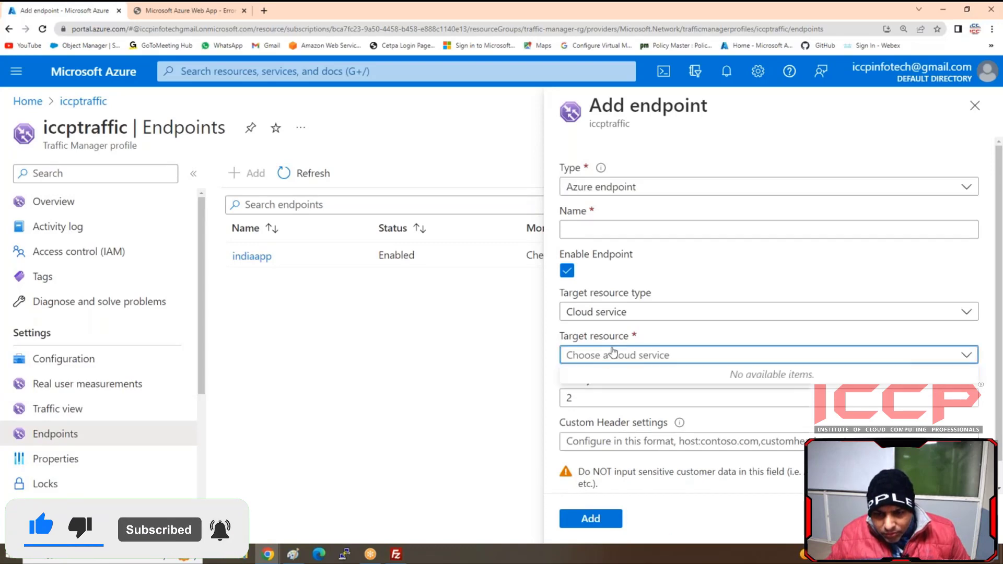
{"action": "left_click", "coordinate": [615, 347]}
{"action": "left_click", "coordinate": [606, 312]}
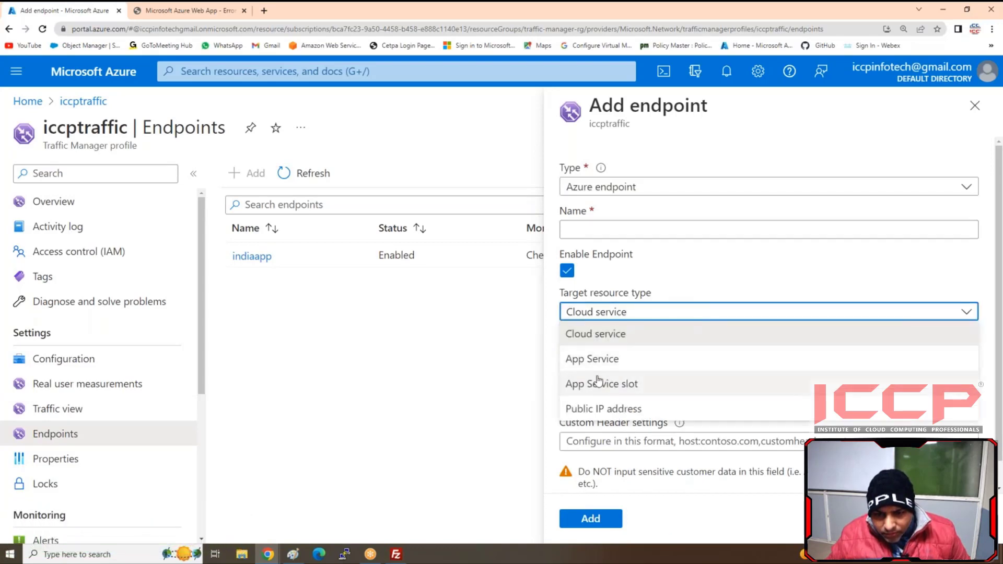
{"action": "left_click", "coordinate": [598, 364]}
{"action": "left_click", "coordinate": [599, 358]}
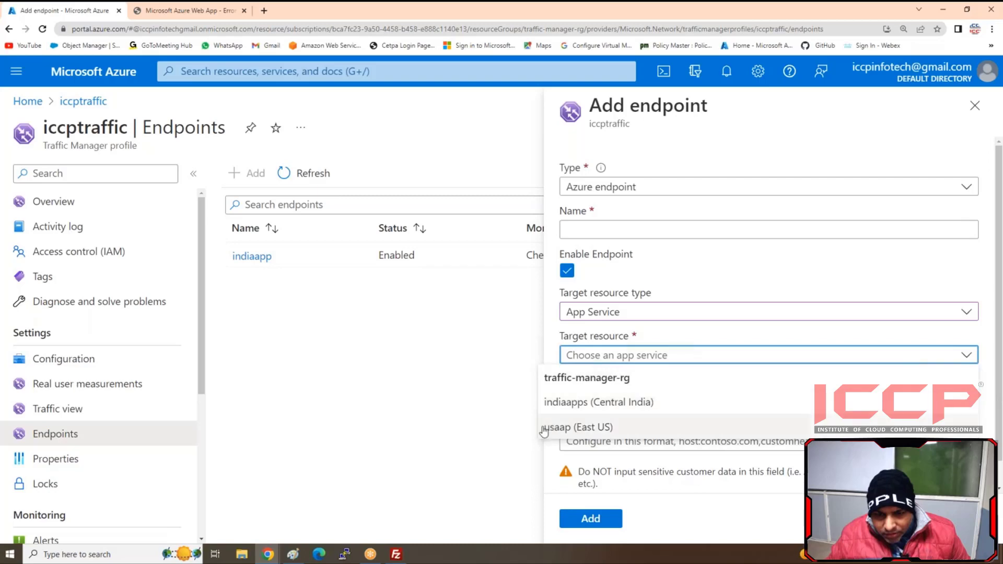
{"action": "left_click", "coordinate": [585, 428]}
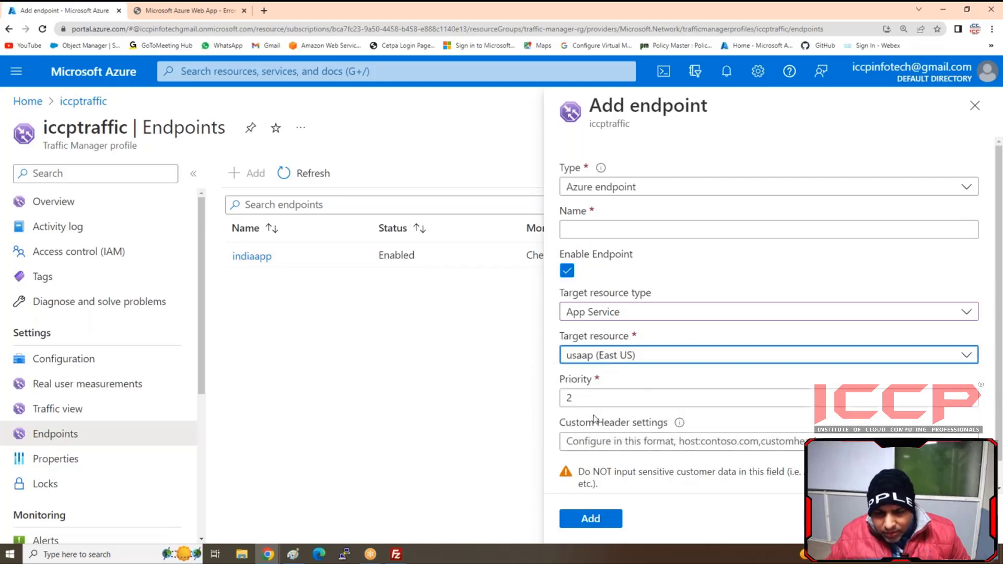
Step: Name the endpoint usapp2, keep its priority at 2 and add it to the profile
{"action": "left_click", "coordinate": [589, 234]}
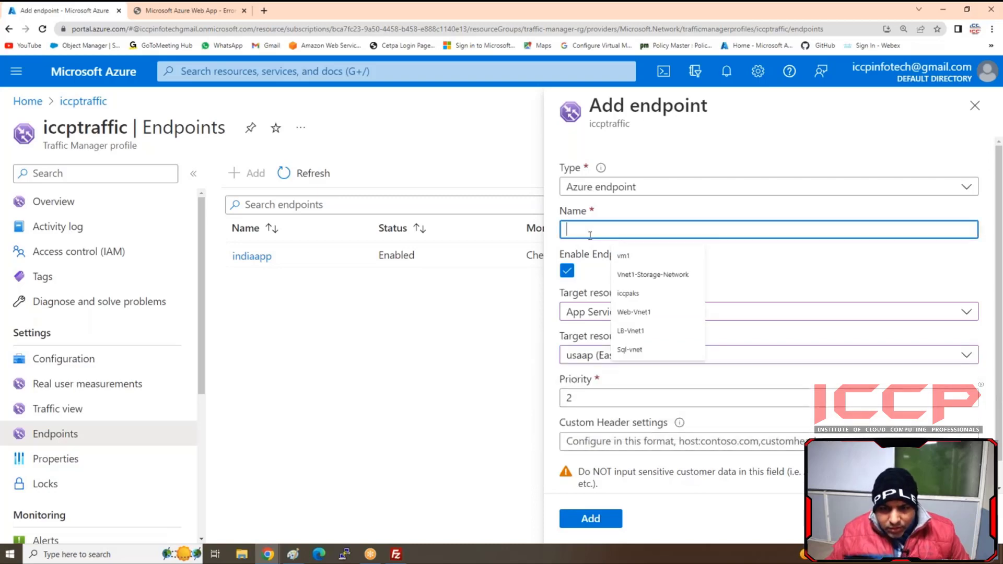
{"action": "type", "text": "usapp2"}
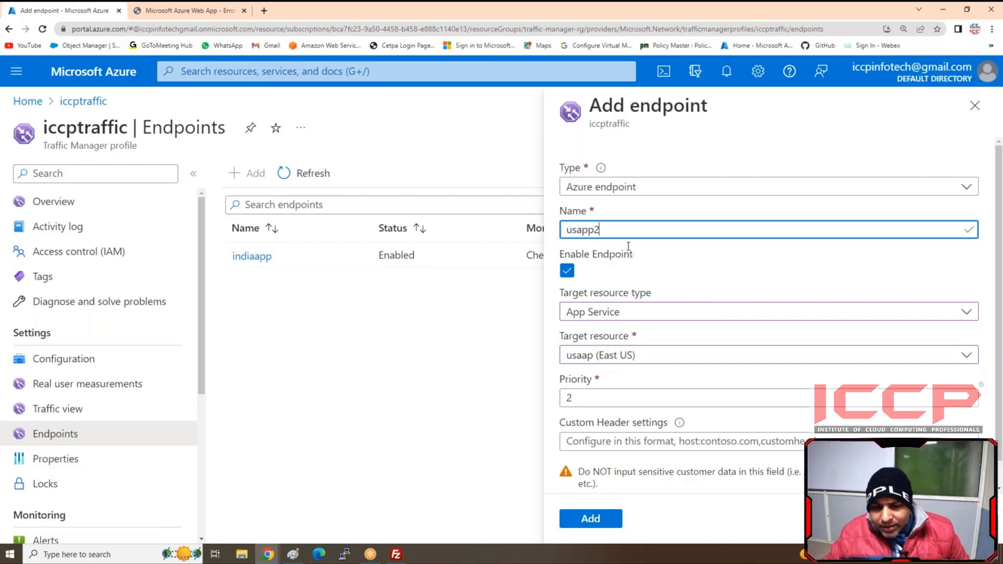
{"action": "double_click", "coordinate": [581, 399]}
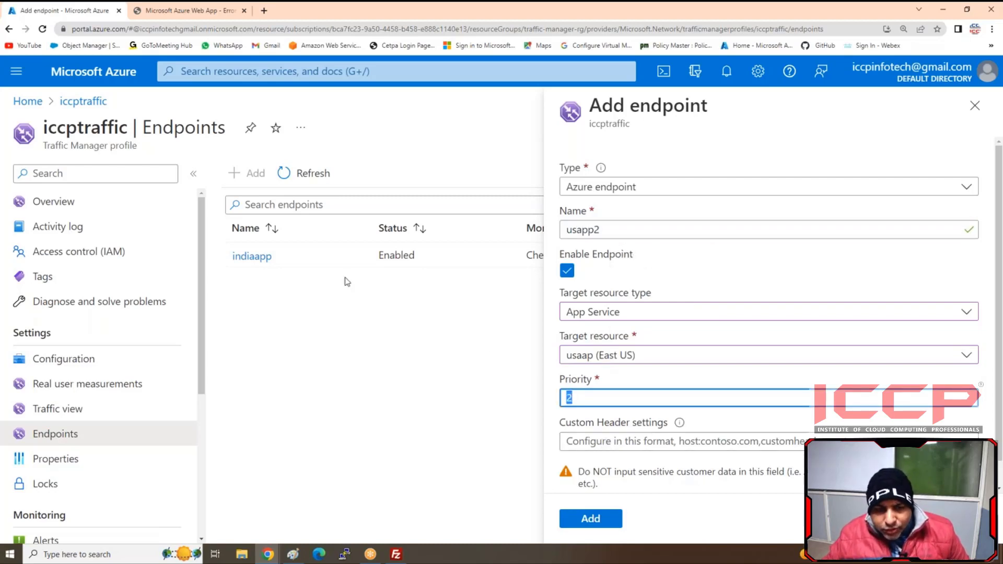
{"action": "left_click", "coordinate": [595, 520]}
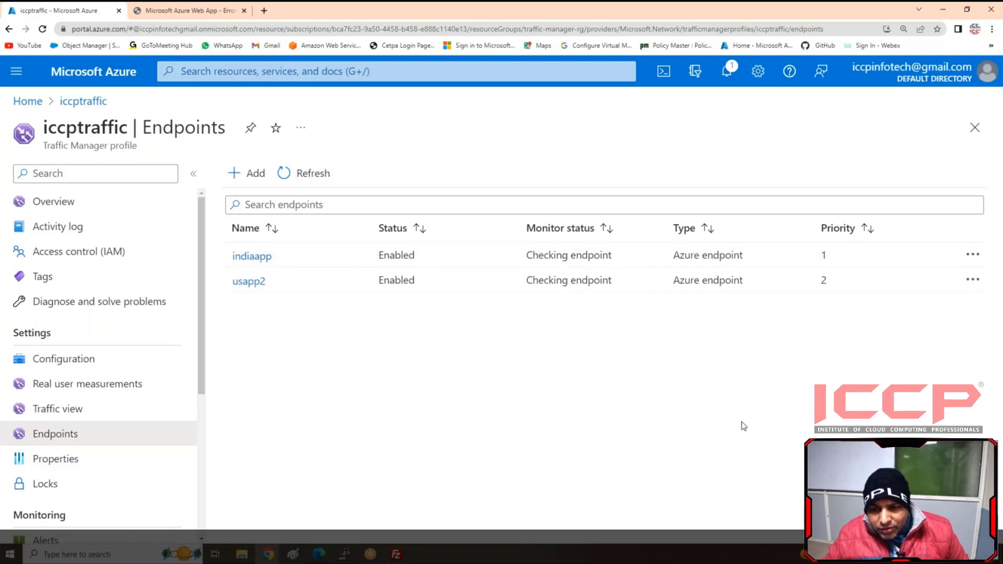
Step: Refresh the endpoints list, reload the iccptraffic.trafficmanager.net page to retest it, and close that browser tab
{"action": "left_click", "coordinate": [310, 177]}
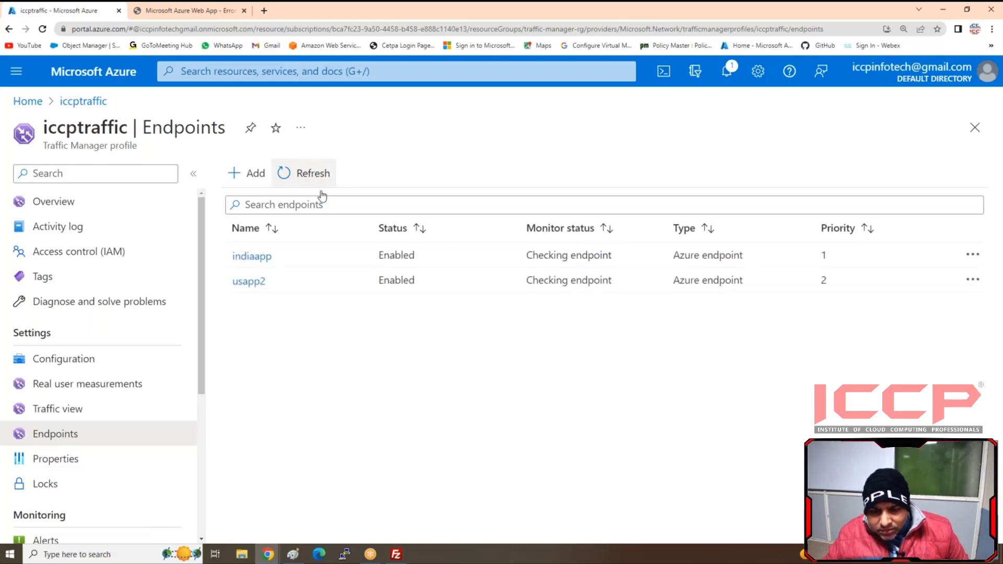
{"action": "left_click", "coordinate": [157, 10]}
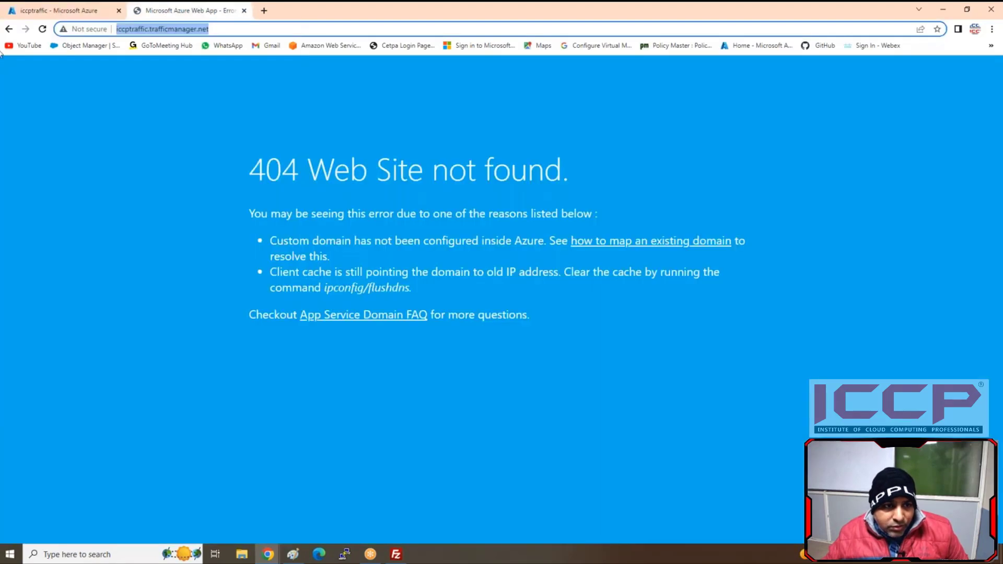
{"action": "left_click", "coordinate": [43, 30]}
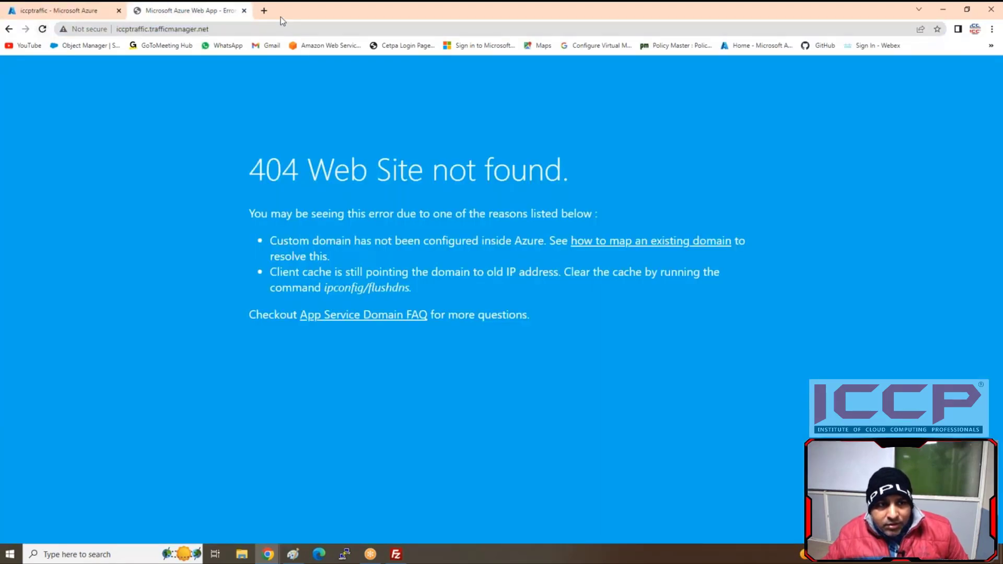
{"action": "left_click", "coordinate": [244, 10]}
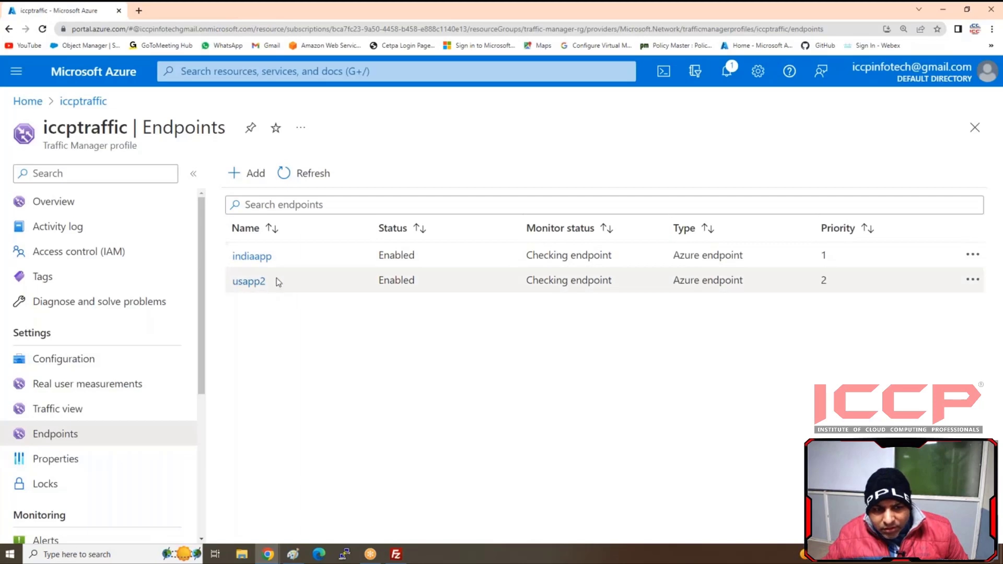
Step: Copy the iccptraffic profile's DNS name from its overview page
{"action": "scroll", "coordinate": [105, 383], "scroll_direction": "down", "scroll_amount": 4}
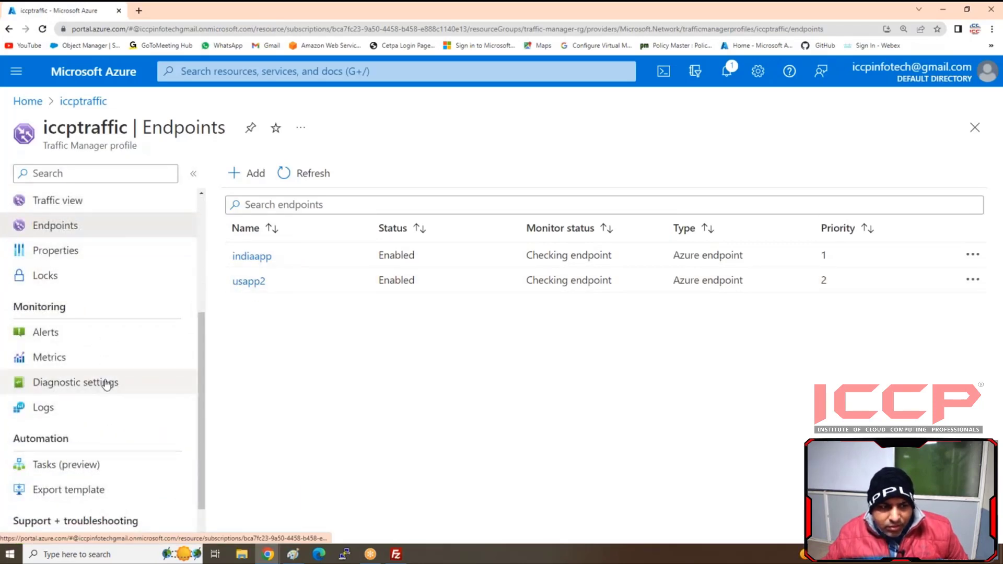
{"action": "scroll", "coordinate": [106, 384], "scroll_direction": "down", "scroll_amount": 1}
{"action": "scroll", "coordinate": [106, 384], "scroll_direction": "up", "scroll_amount": 3}
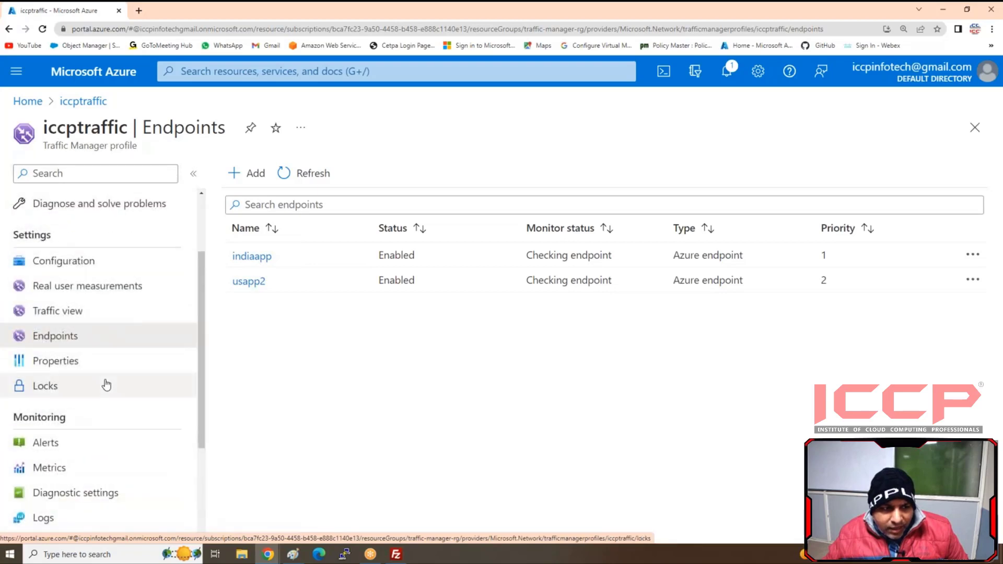
{"action": "scroll", "coordinate": [106, 385], "scroll_direction": "down", "scroll_amount": 3}
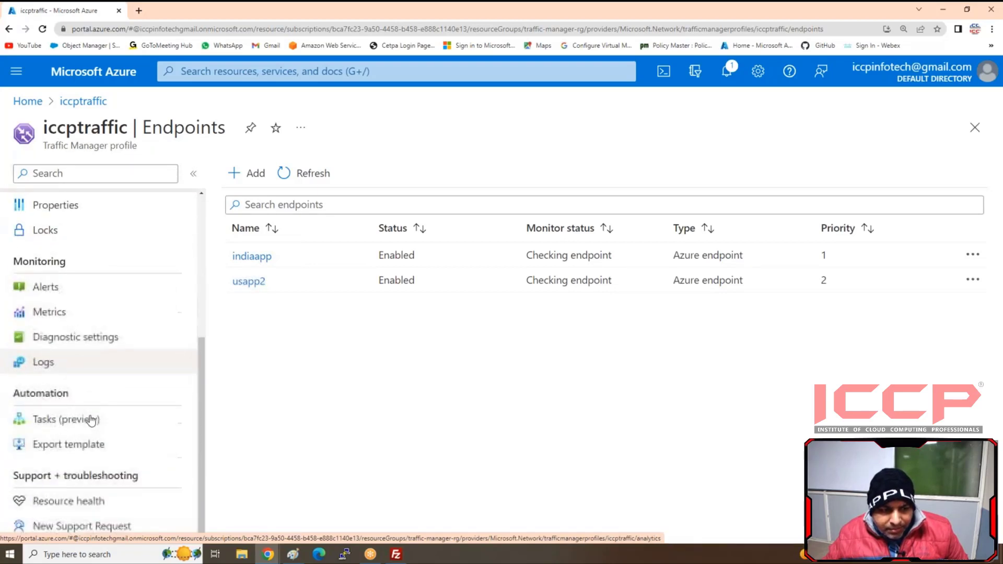
{"action": "scroll", "coordinate": [96, 496], "scroll_direction": "up", "scroll_amount": 2}
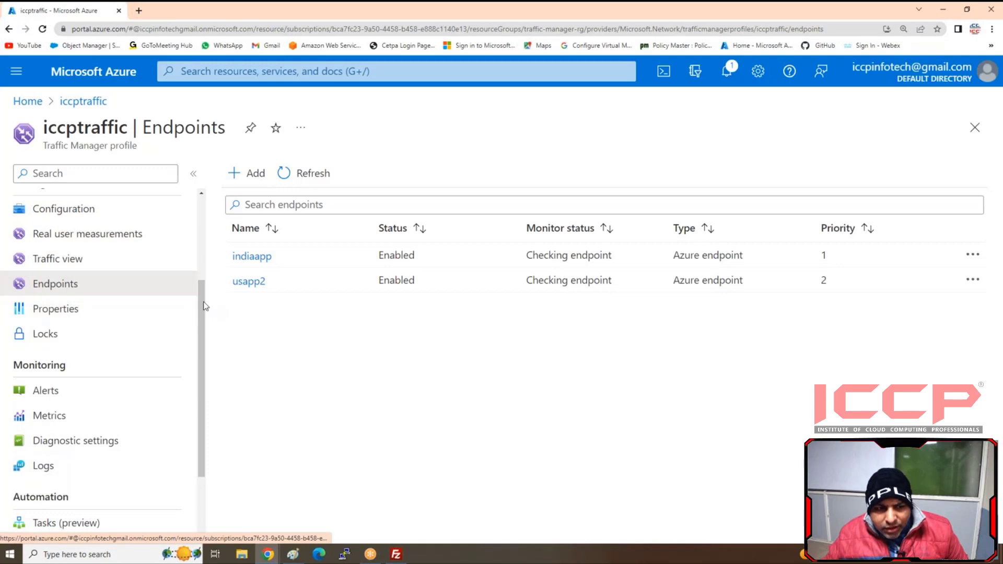
{"action": "scroll", "coordinate": [204, 307], "scroll_direction": "up", "scroll_amount": 3}
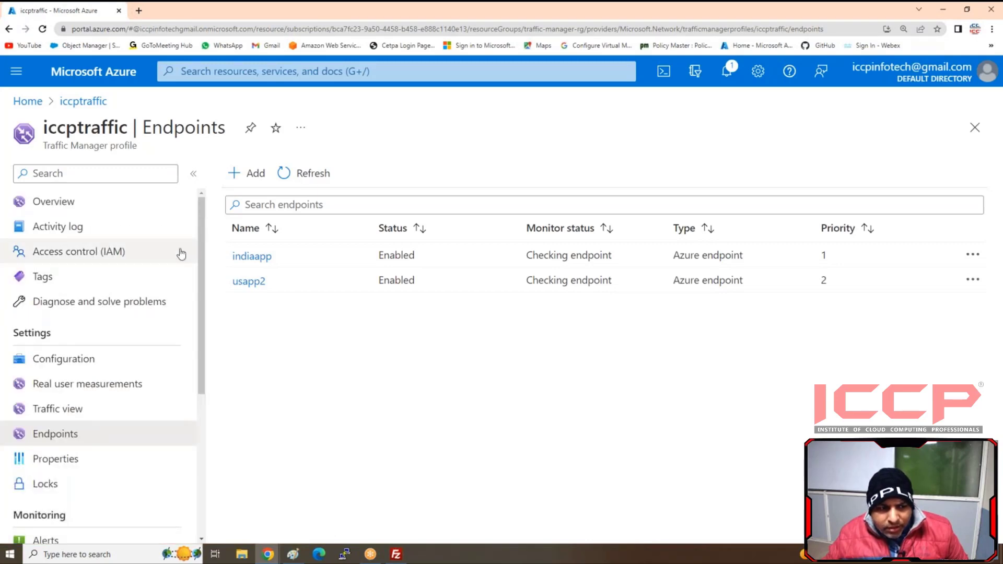
{"action": "left_click", "coordinate": [80, 206]}
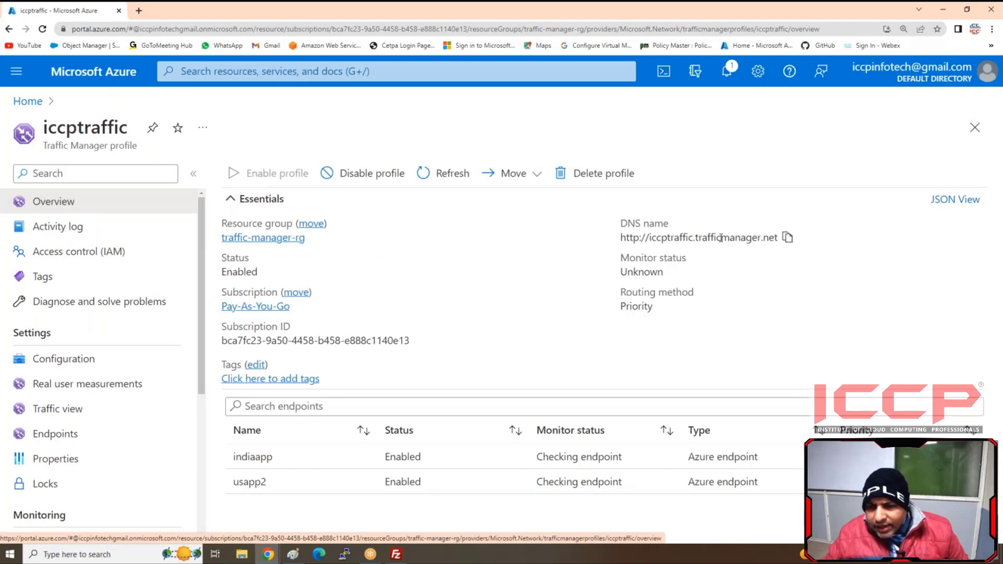
{"action": "left_click", "coordinate": [787, 239]}
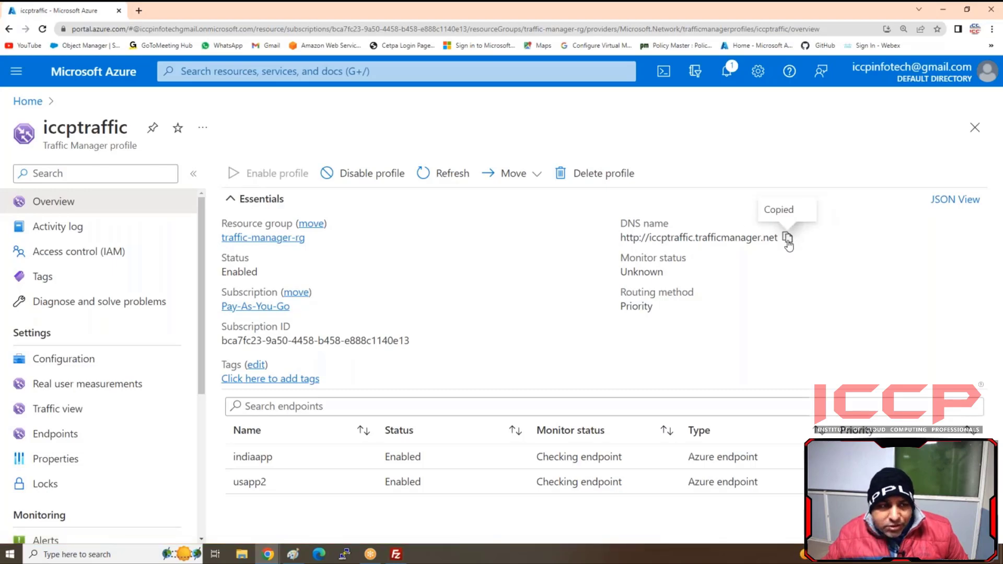
{"action": "left_click", "coordinate": [787, 240]}
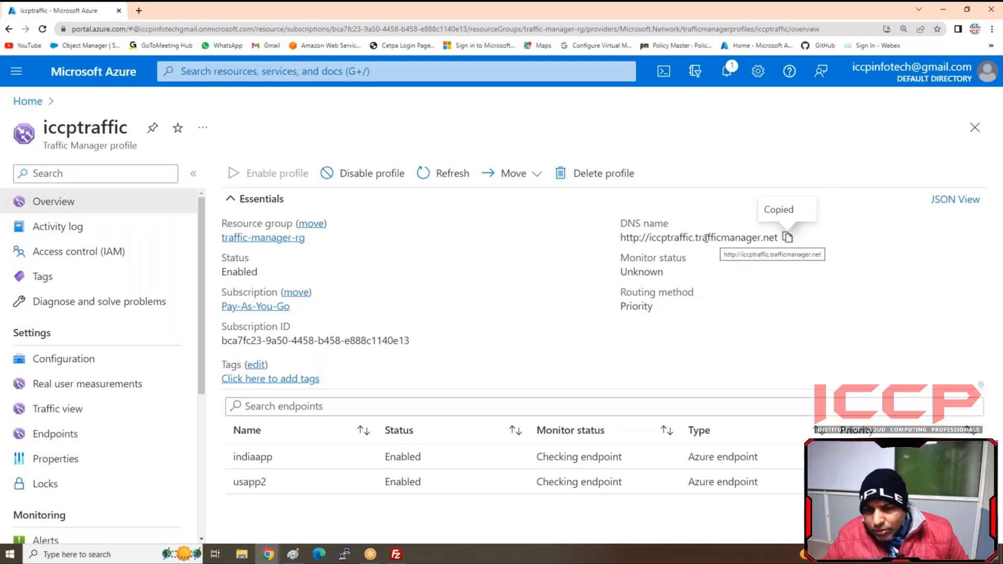
{"action": "left_click", "coordinate": [783, 239]}
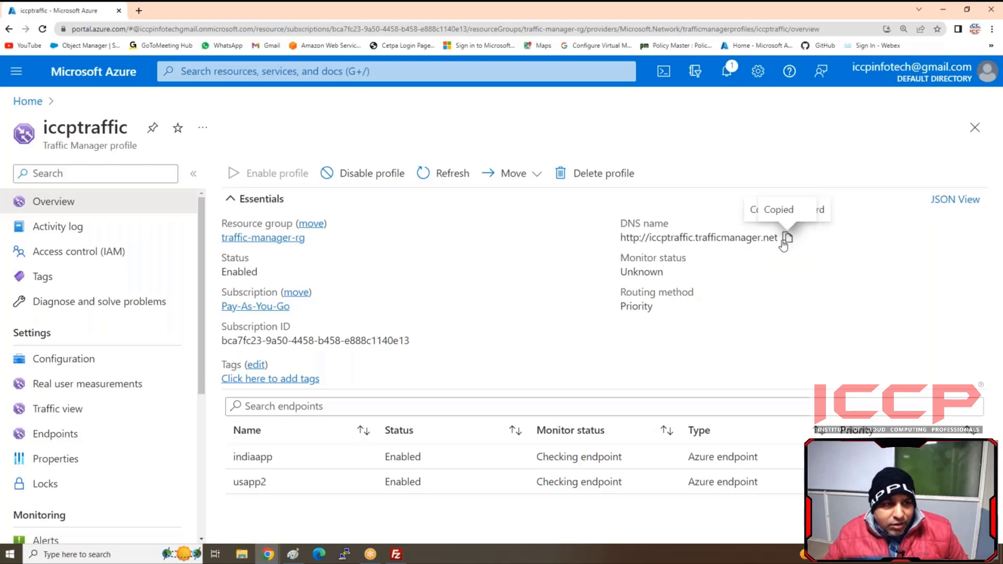
{"action": "left_click", "coordinate": [139, 10]}
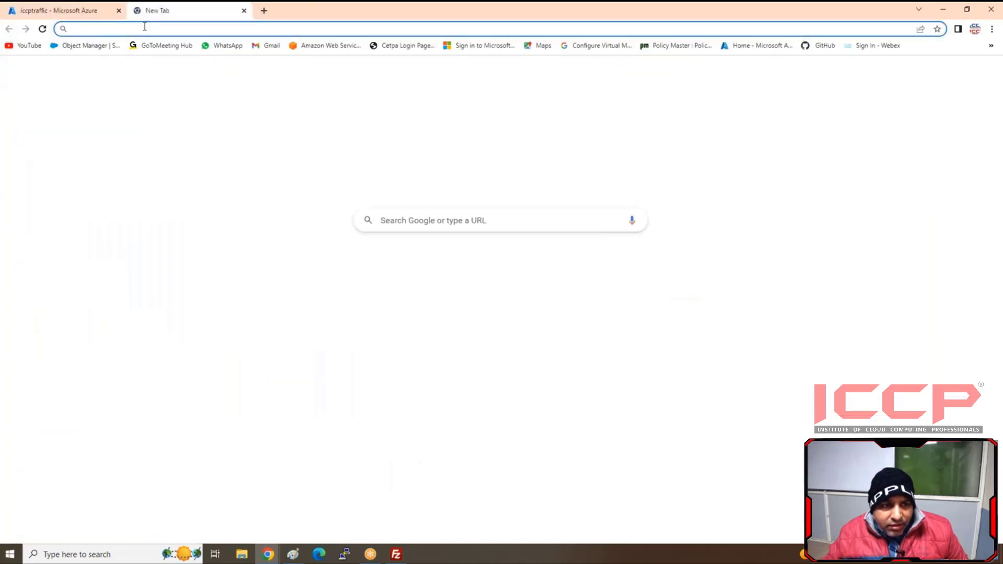
{"action": "right_click", "coordinate": [146, 29]}
{"action": "left_click", "coordinate": [187, 95]}
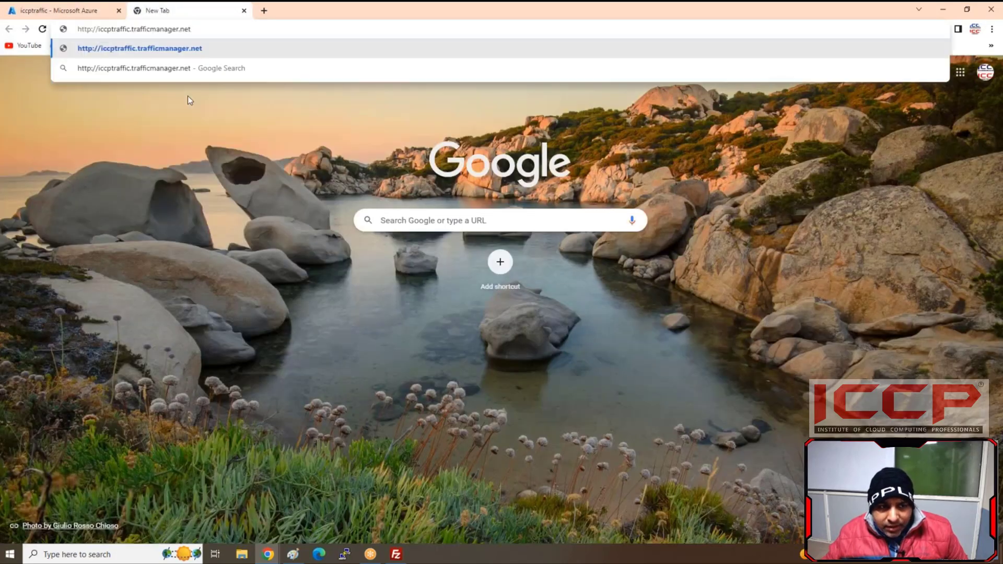
{"action": "key", "text": "Return"}
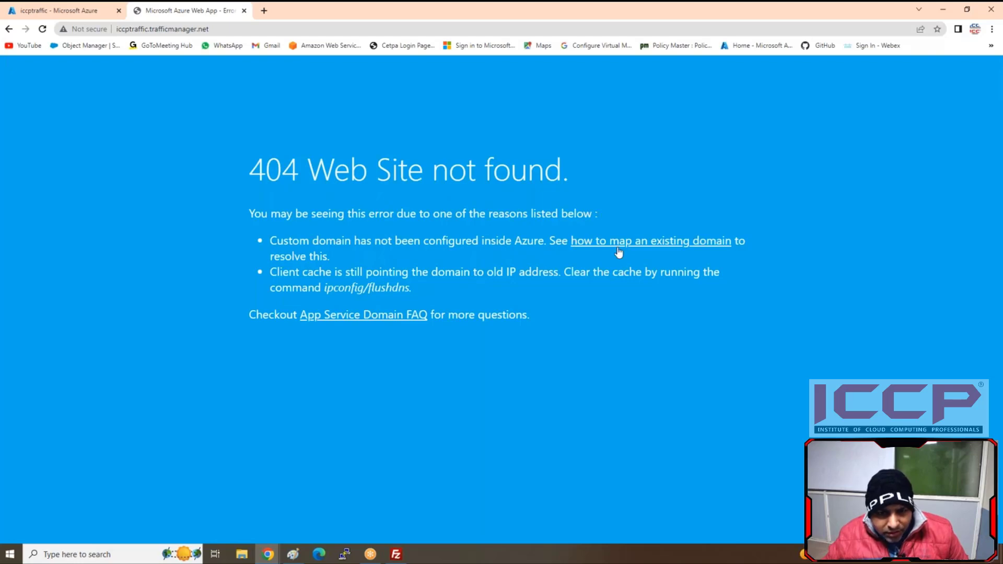
Step: Return to the iccptraffic profile's endpoints, set the indiaapp endpoint's priority to 10 and save it
{"action": "left_click", "coordinate": [87, 14]}
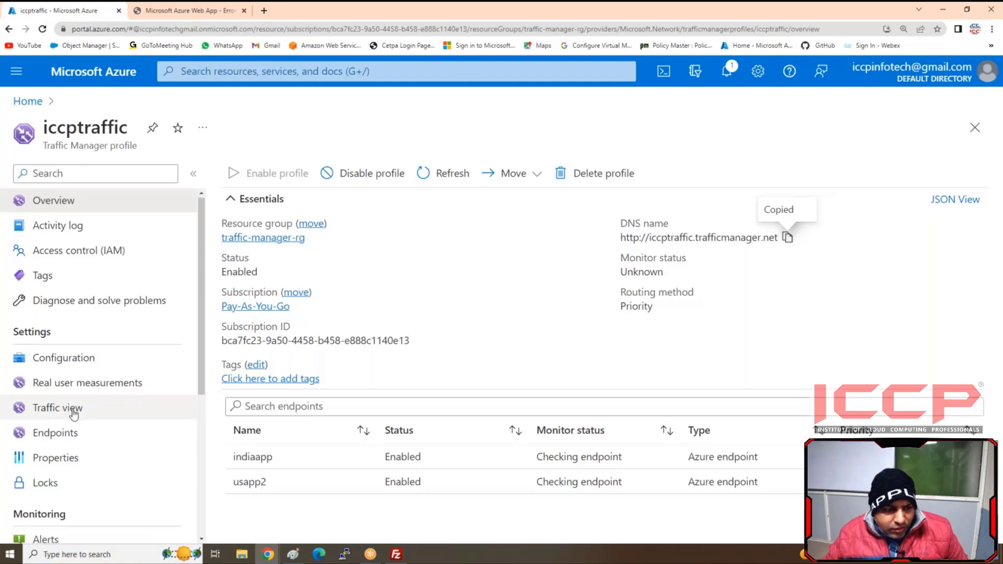
{"action": "scroll", "coordinate": [74, 413], "scroll_direction": "down", "scroll_amount": 1}
{"action": "left_click", "coordinate": [61, 384]}
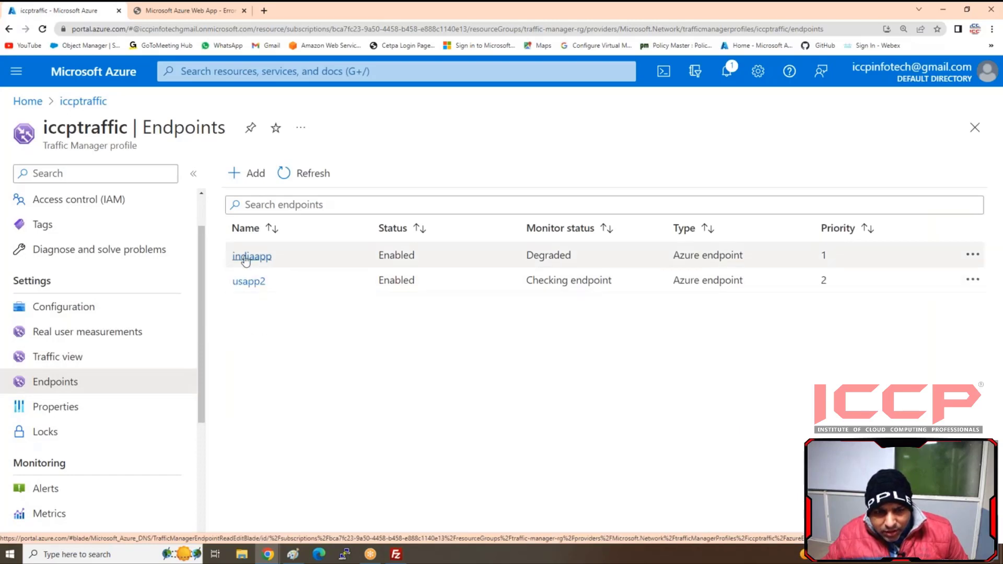
{"action": "left_click", "coordinate": [972, 254]}
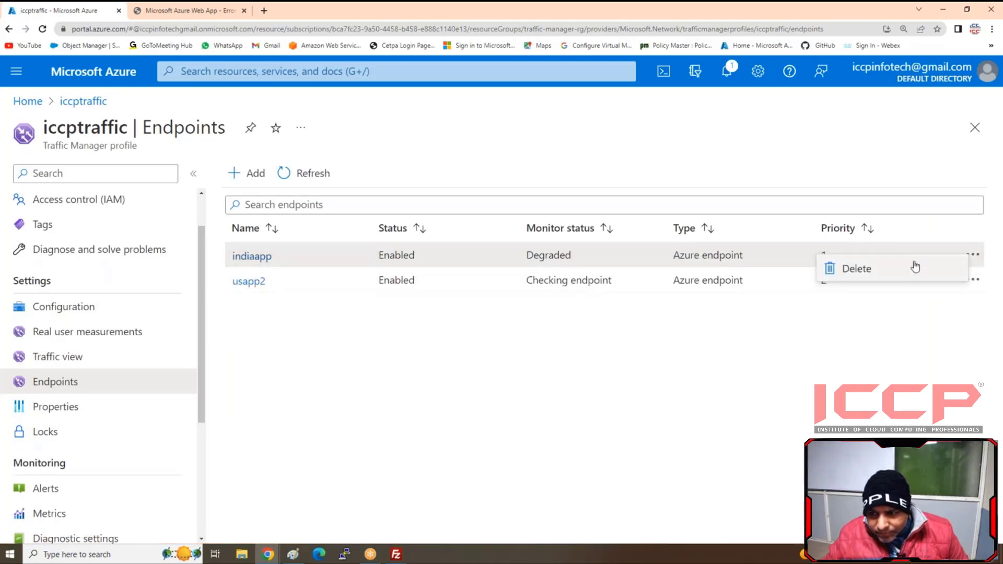
{"action": "left_click", "coordinate": [244, 255]}
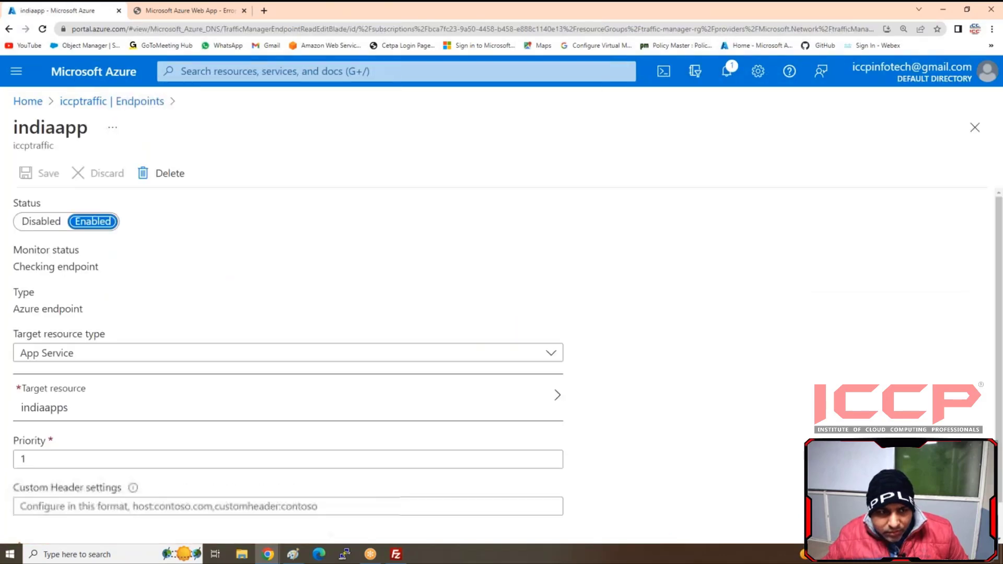
{"action": "left_click", "coordinate": [70, 458]}
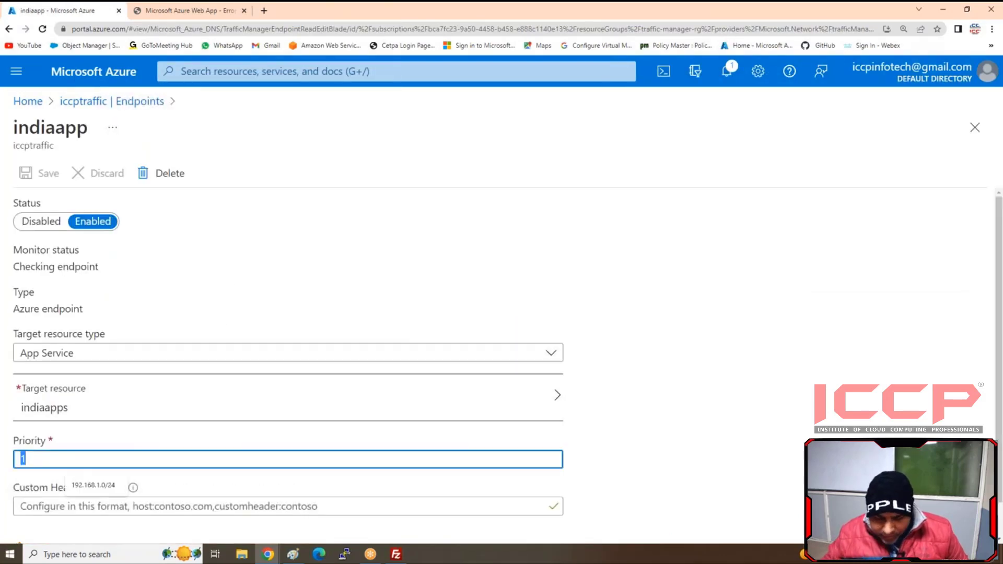
{"action": "type", "text": "10"}
{"action": "scroll", "coordinate": [737, 358], "scroll_direction": "down", "scroll_amount": 1}
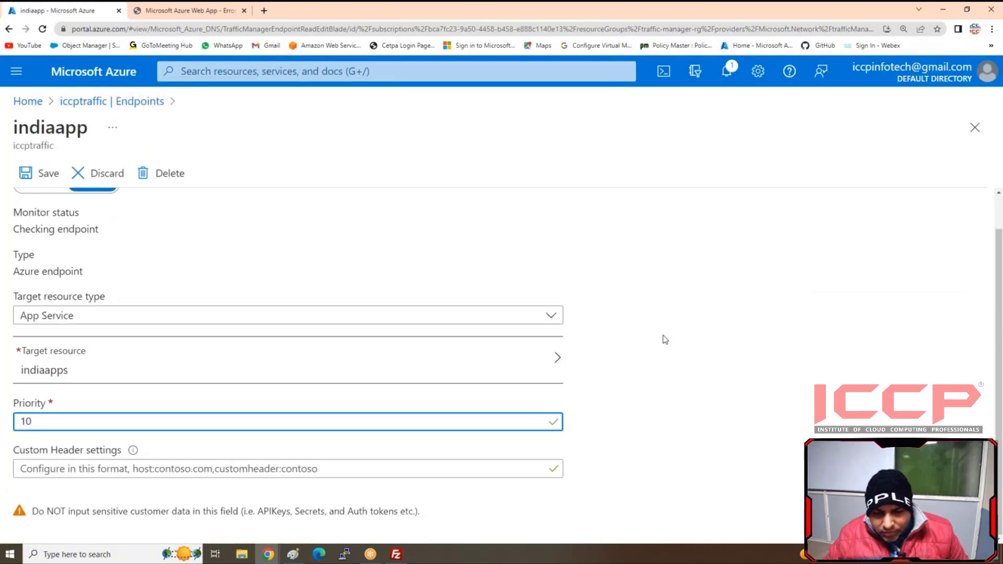
{"action": "left_click", "coordinate": [45, 173]}
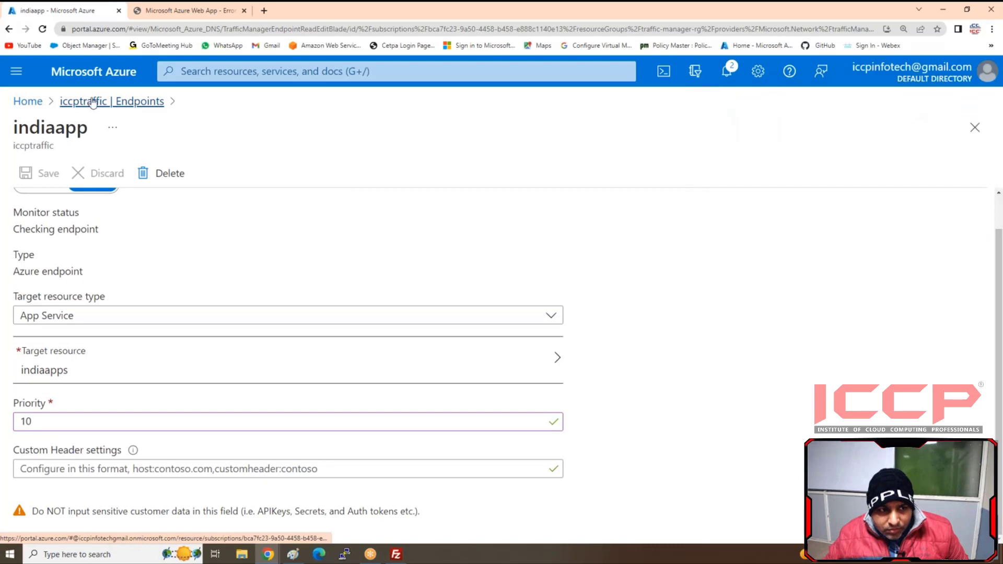
Step: Reload the iccptraffic.trafficmanager.net page to retest the routing and close its browser tab
{"action": "left_click", "coordinate": [219, 9]}
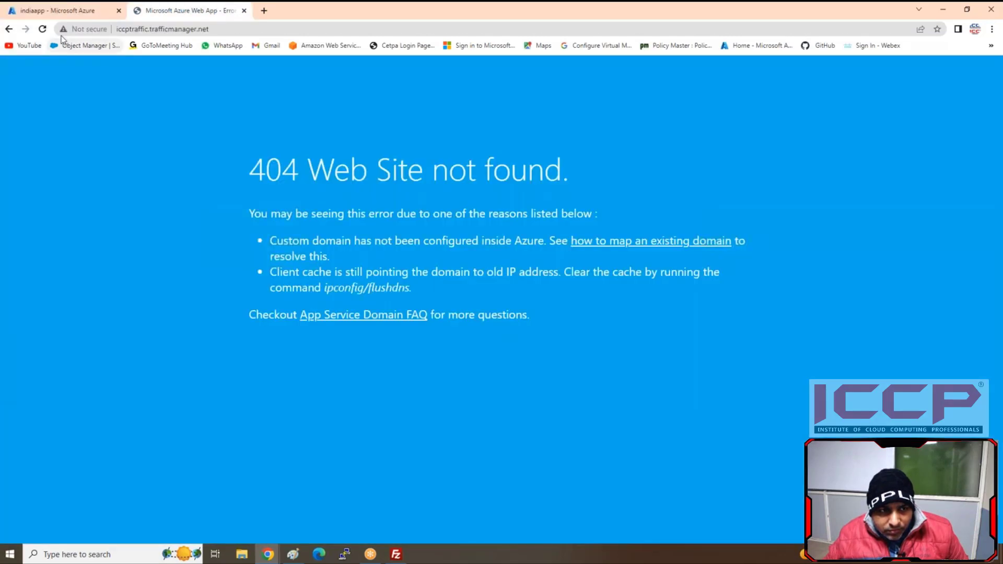
{"action": "left_click", "coordinate": [43, 30]}
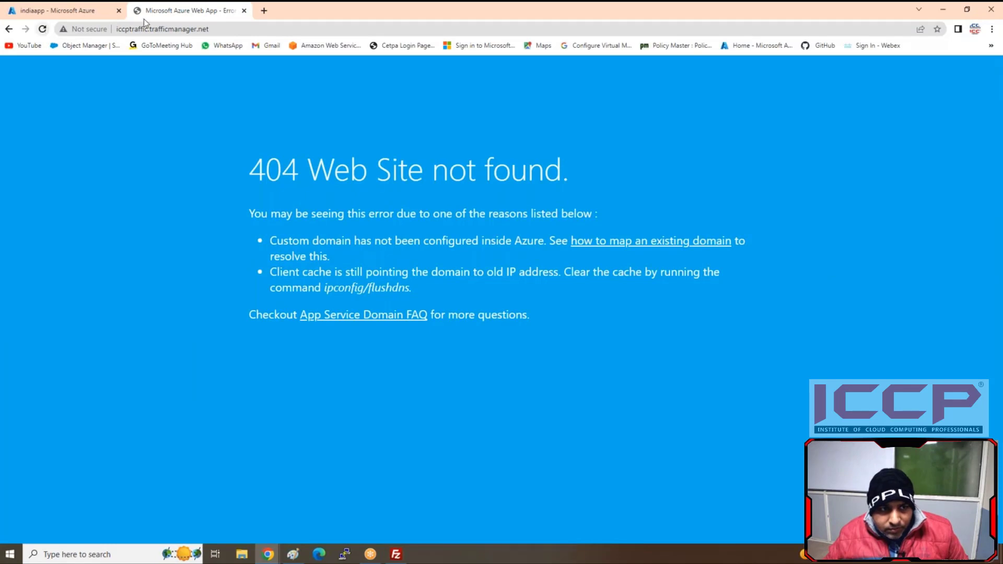
{"action": "left_click", "coordinate": [244, 10]}
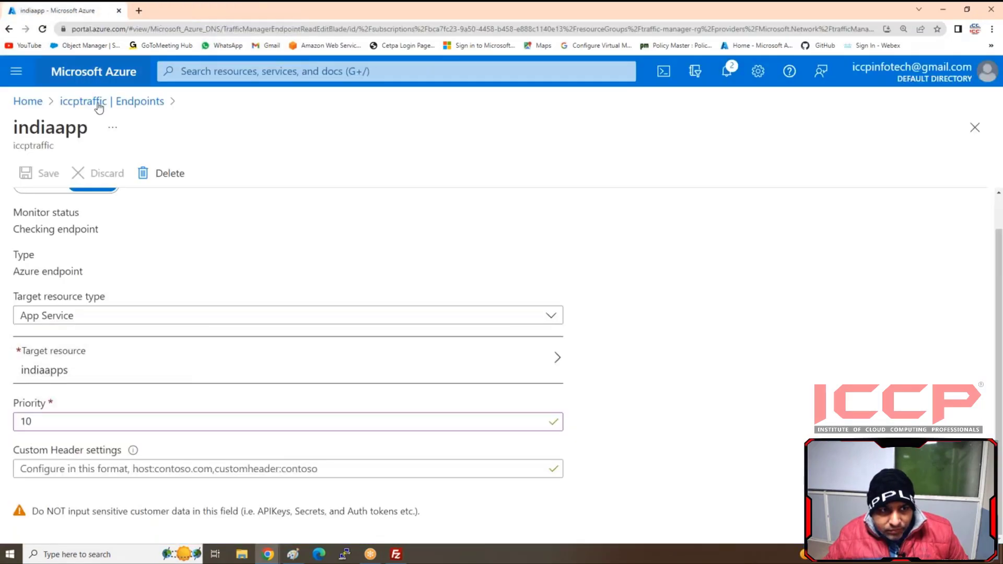
Step: Go back to the Azure portal home page and reload it
{"action": "left_click", "coordinate": [28, 102]}
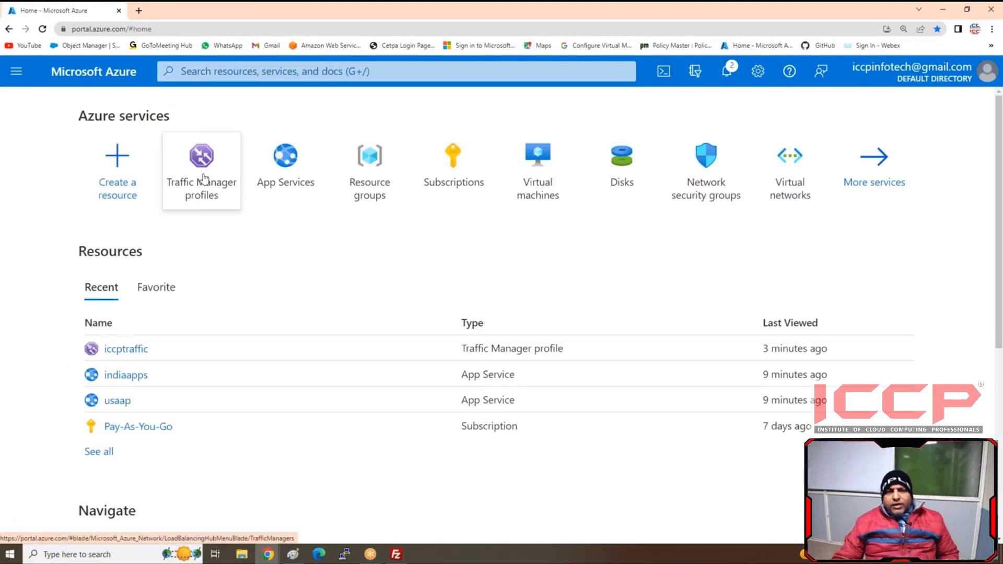
{"action": "mouse_move", "coordinate": [204, 178]}
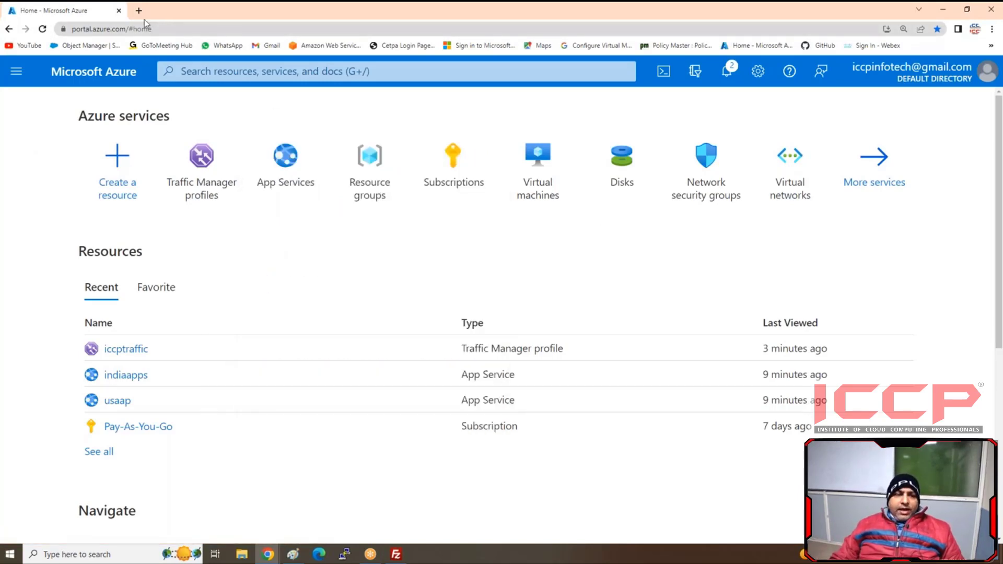
{"action": "left_click", "coordinate": [43, 29]}
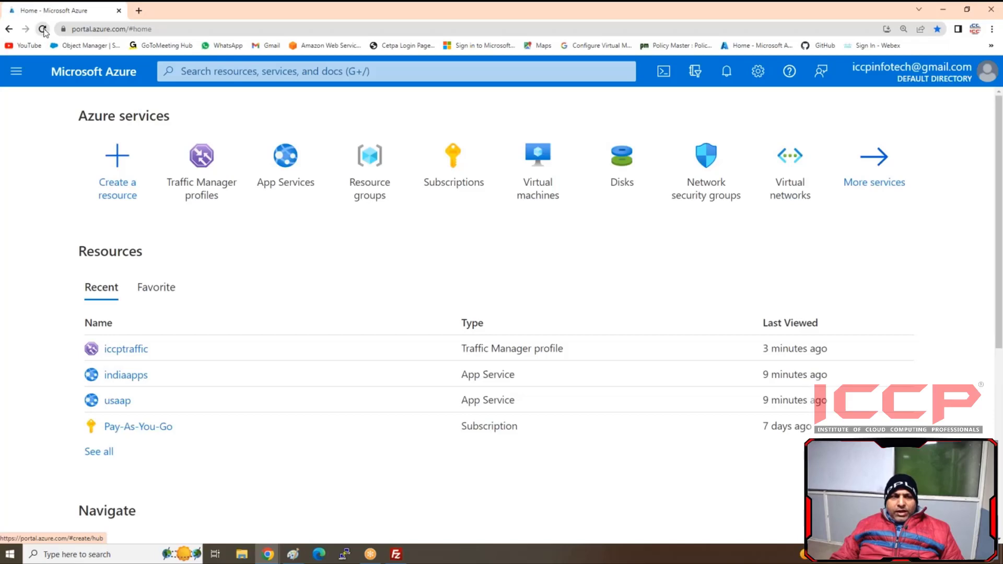
{"action": "left_click", "coordinate": [43, 29]}
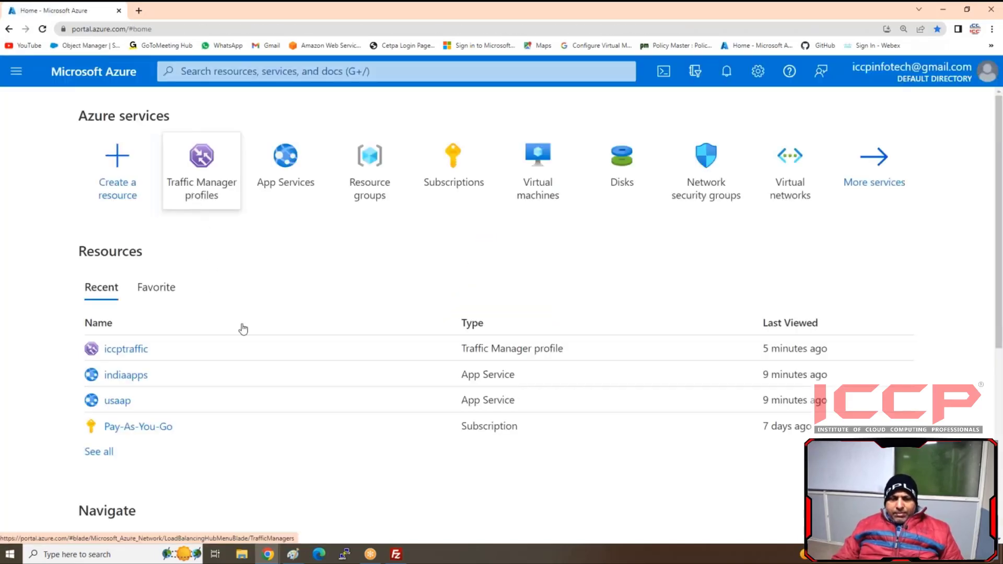
Step: Open the iccptraffic profile's endpoints from the Traffic Manager profiles and refresh the list to recheck their monitor status
{"action": "left_click", "coordinate": [197, 195]}
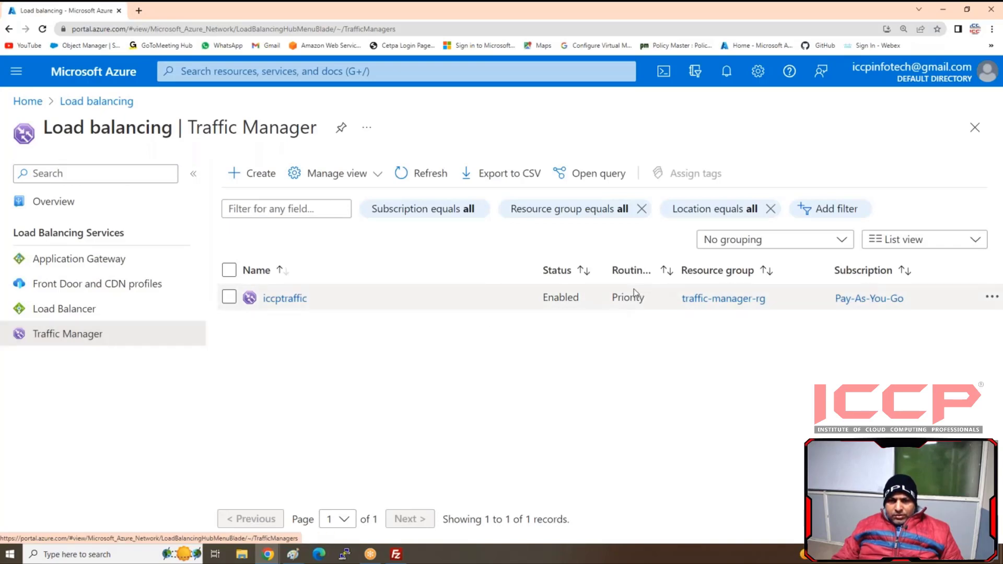
{"action": "left_click", "coordinate": [285, 298]}
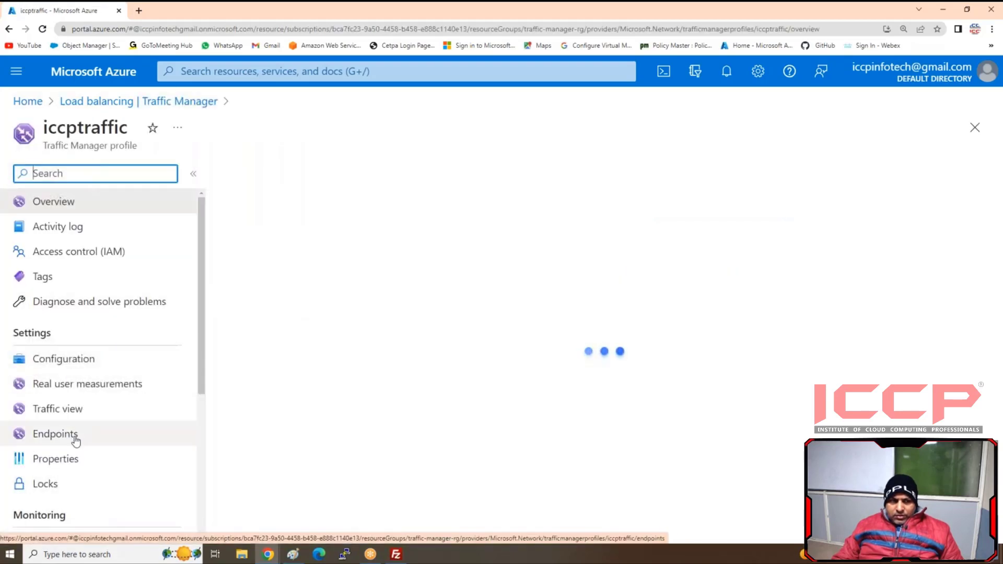
{"action": "left_click", "coordinate": [63, 441]}
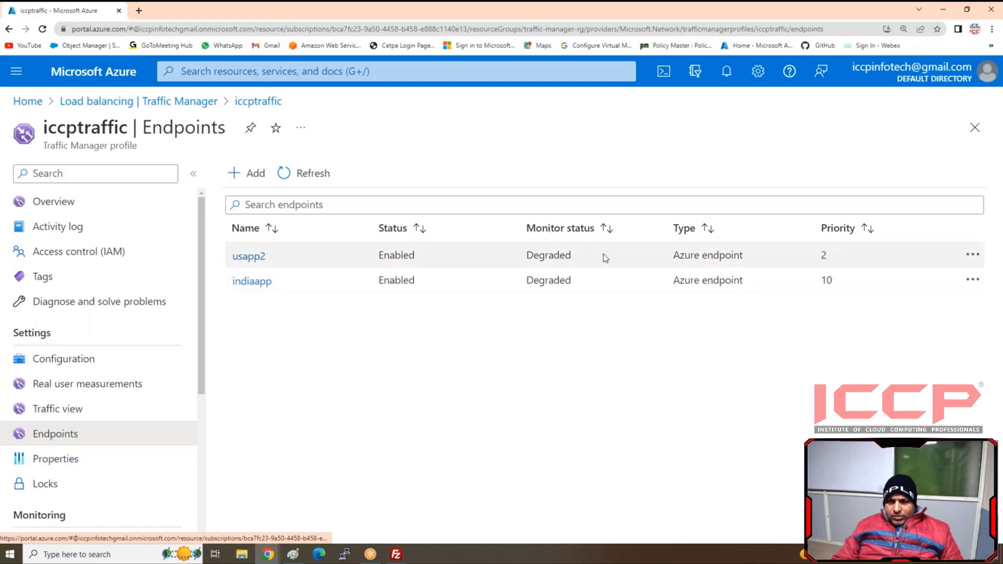
{"action": "left_click", "coordinate": [315, 176]}
{"action": "left_click", "coordinate": [315, 176]}
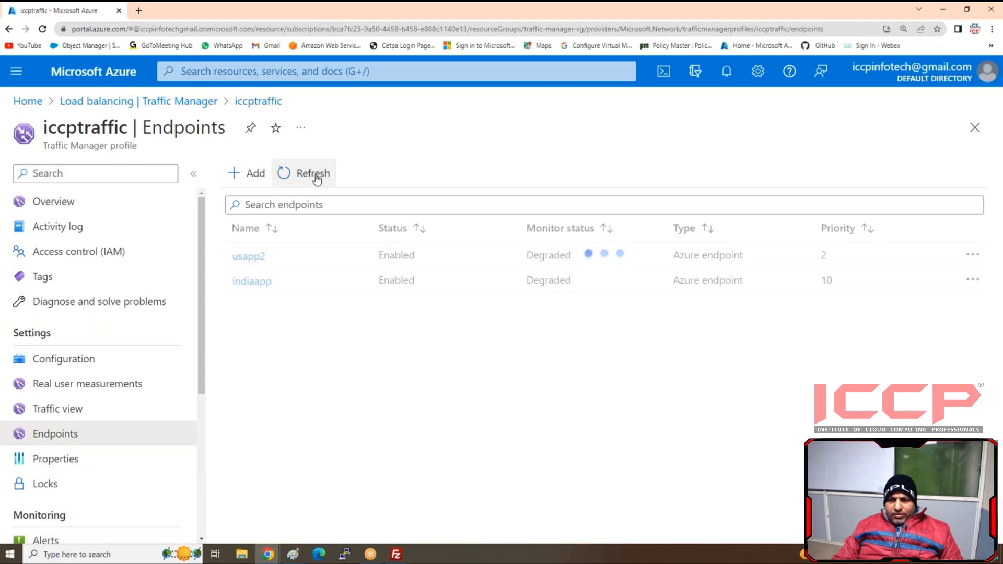
{"action": "left_click", "coordinate": [315, 176]}
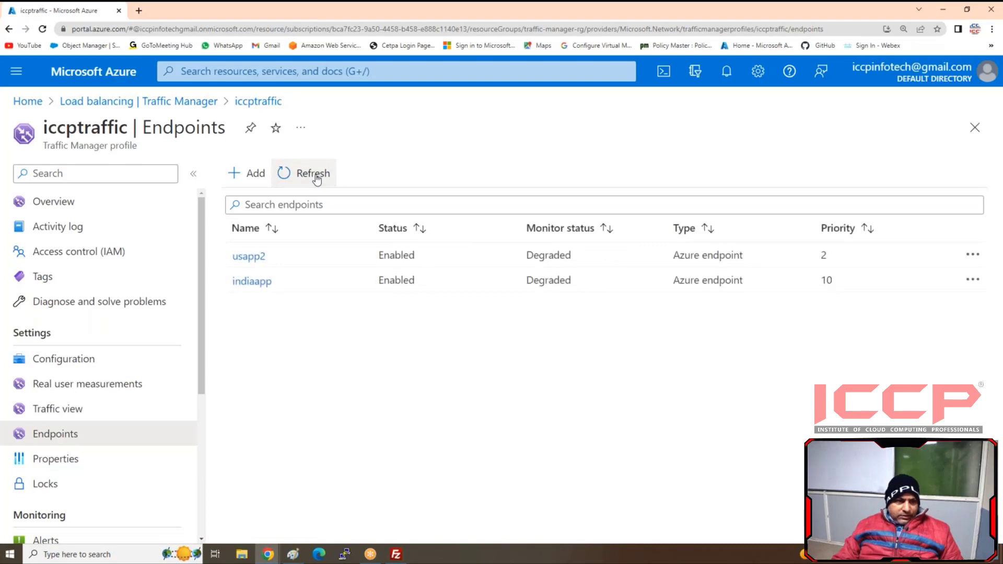
{"action": "left_click", "coordinate": [315, 176]}
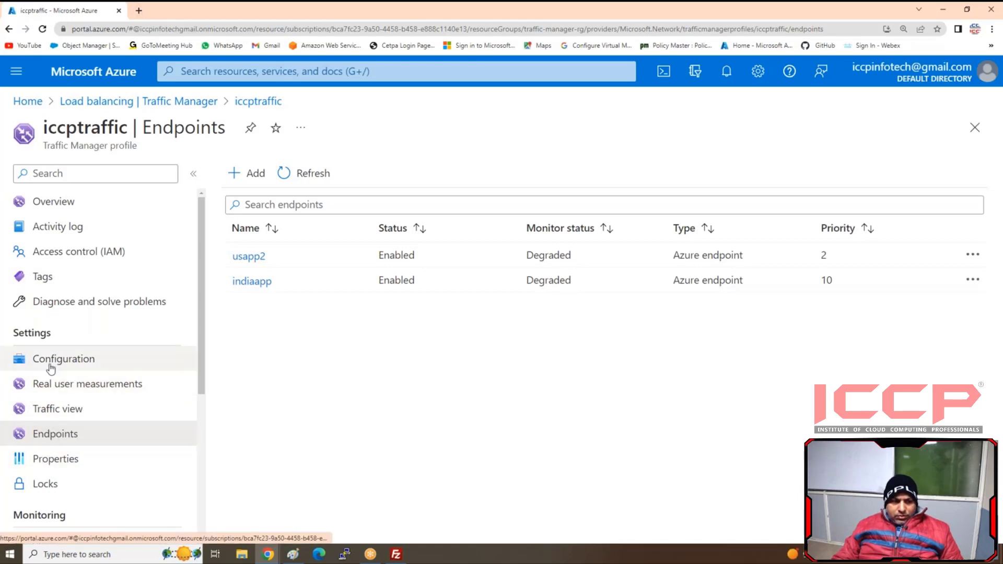
Step: Copy the DNS name again from the iccptraffic overview and open it in a new browser tab to retest the profile
{"action": "left_click", "coordinate": [58, 201]}
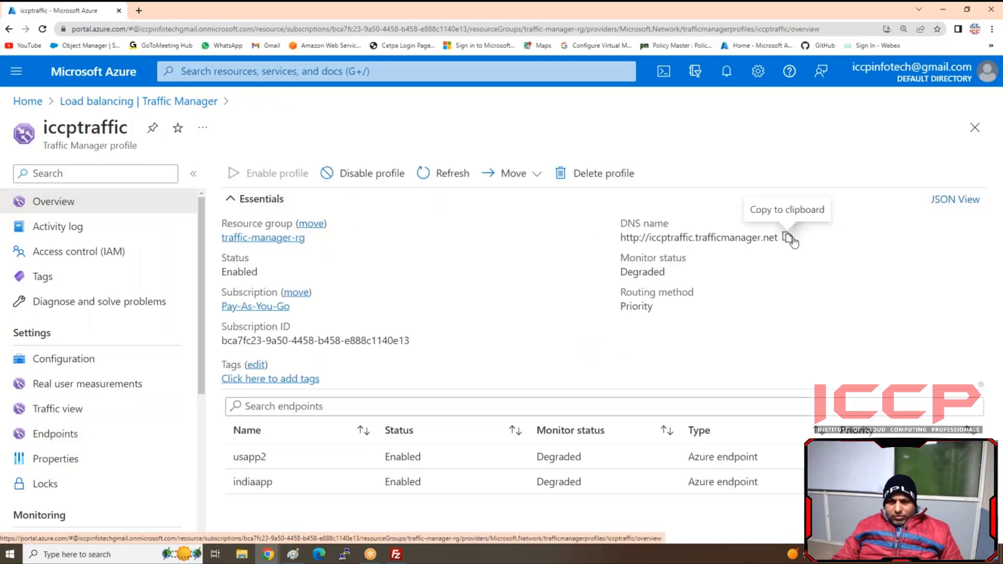
{"action": "left_click", "coordinate": [787, 238]}
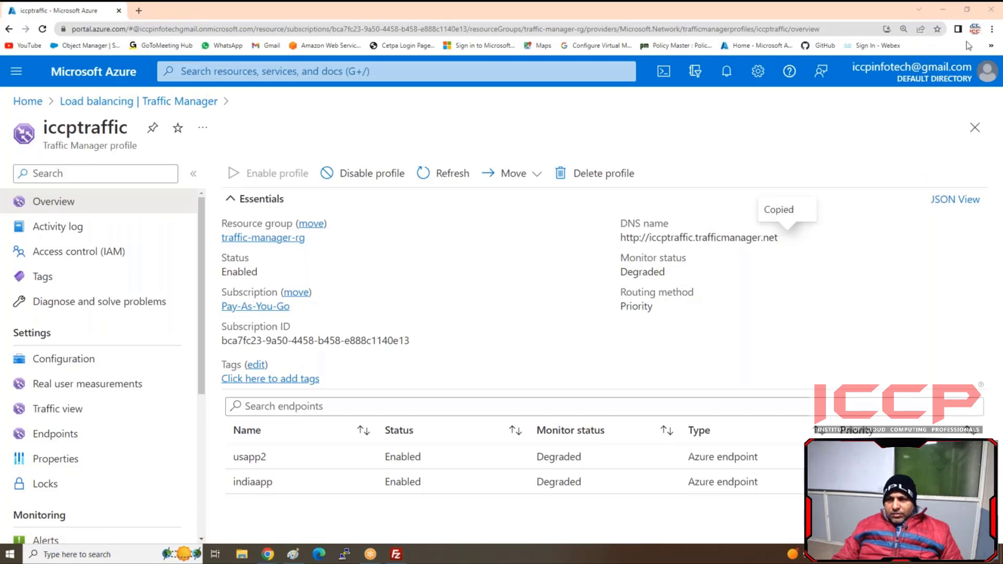
{"action": "left_click", "coordinate": [140, 12]}
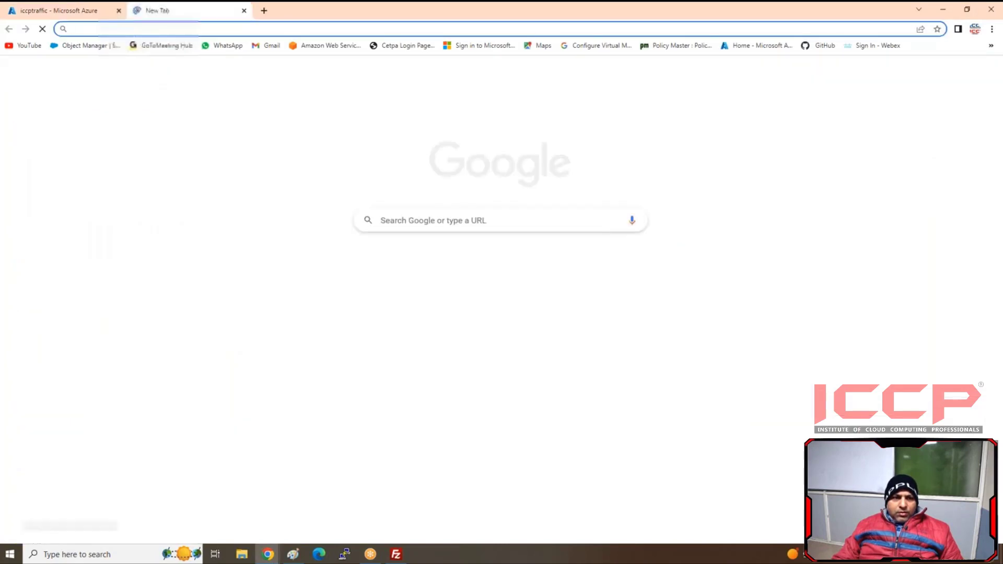
{"action": "right_click", "coordinate": [146, 29]}
{"action": "left_click", "coordinate": [172, 98]}
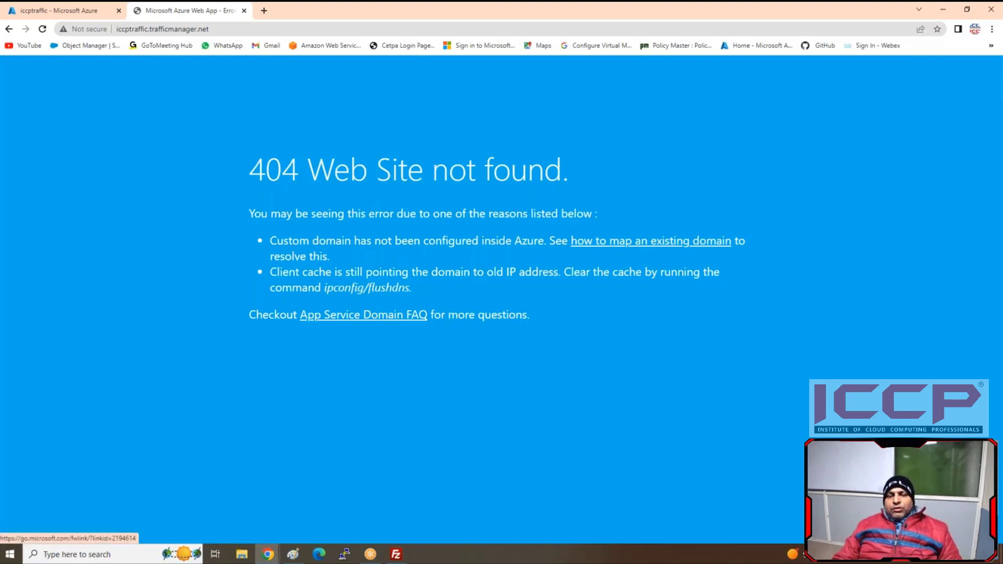
Step: Return to the iccptraffic overview and switch to the Azure Traffic manager diagram in Paint
{"action": "left_click", "coordinate": [57, 11]}
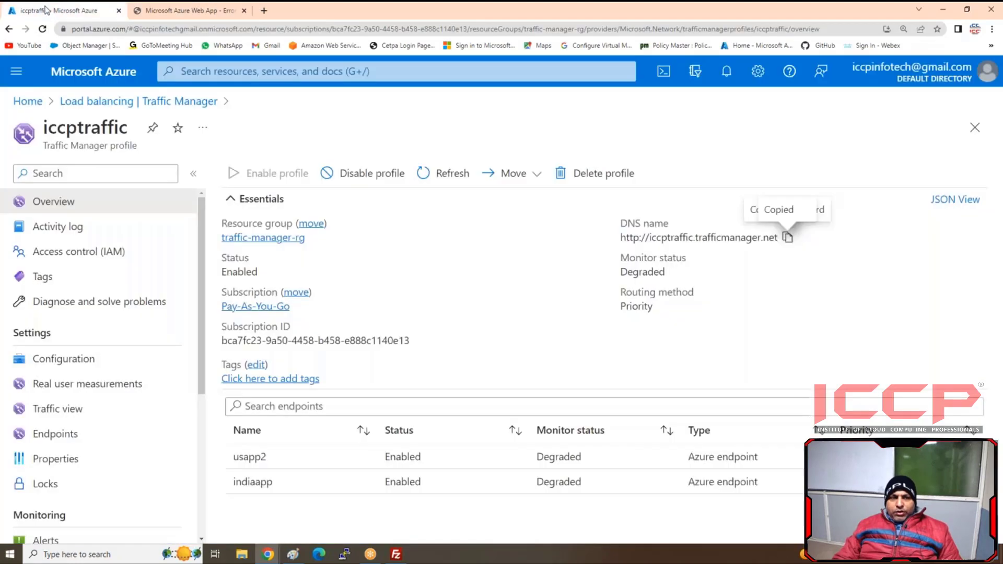
{"action": "left_click", "coordinate": [300, 558]}
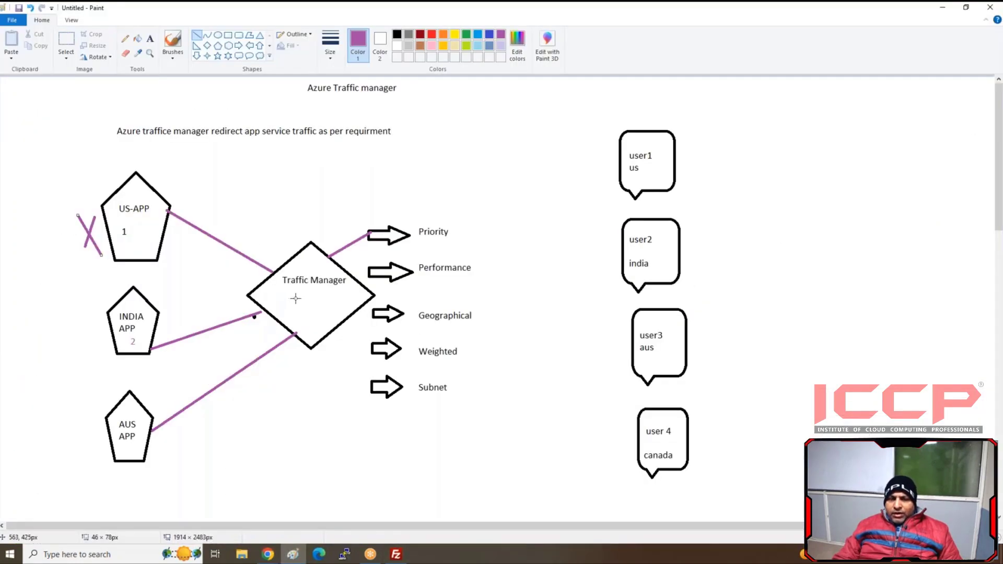